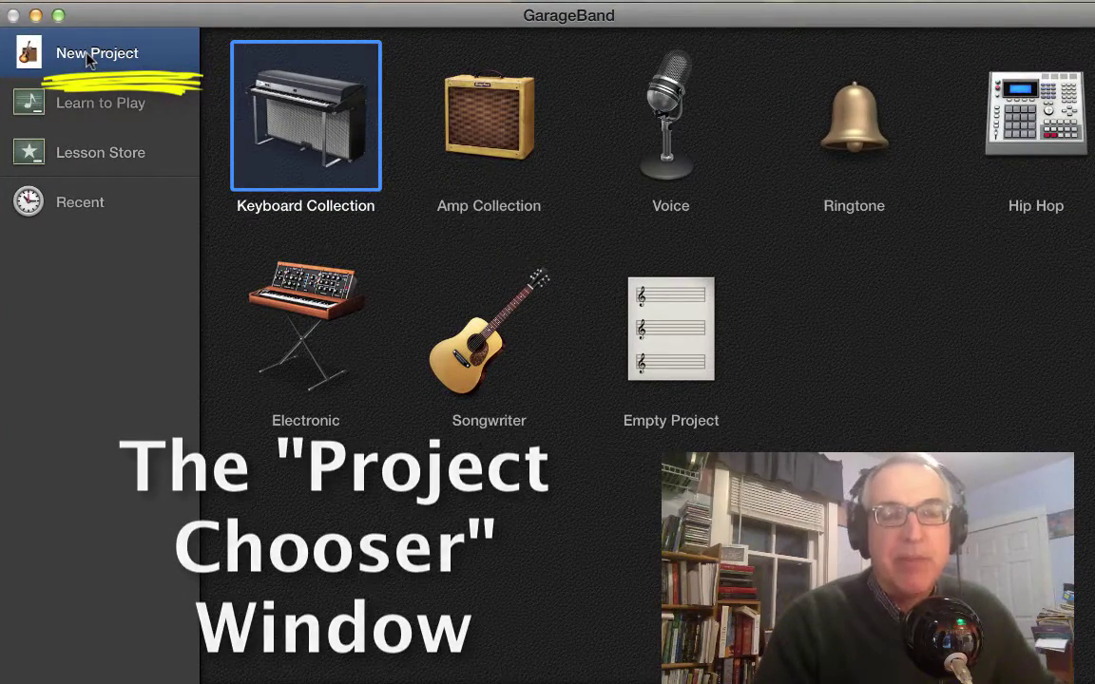
Step: Look through the Electronic, Keyboard Collection, Voice and Amp Collection templates, select Empty Project and expand its details
left_click(680, 348)
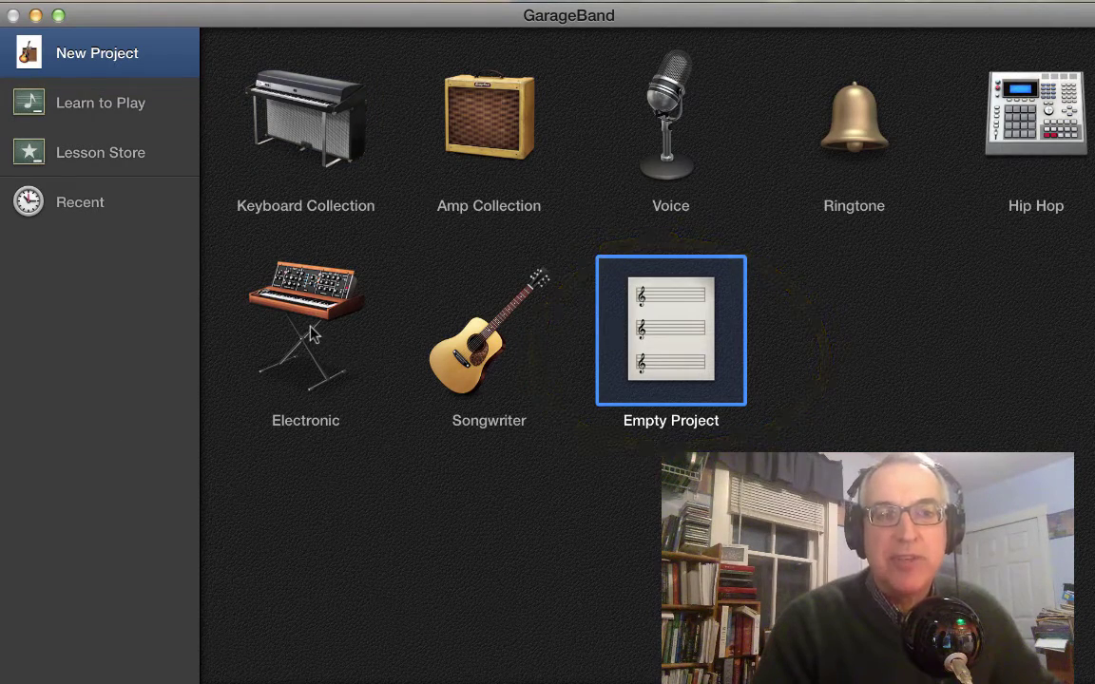
left_click(312, 332)
left_click(300, 152)
left_click(683, 149)
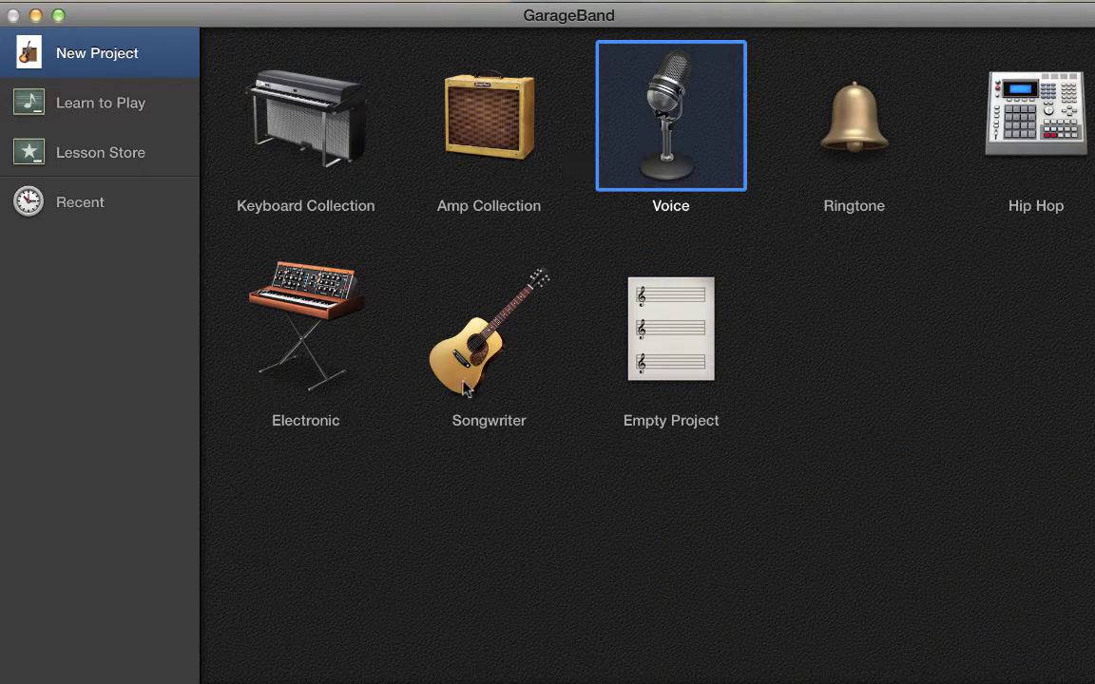
left_click(501, 121)
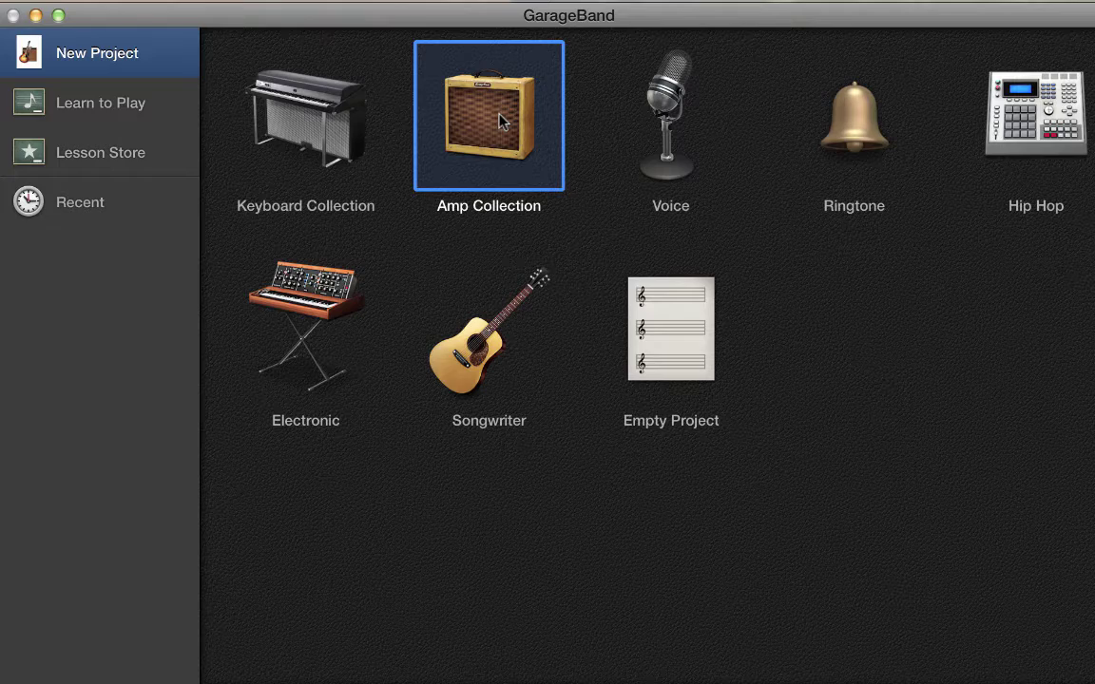
left_click(691, 347)
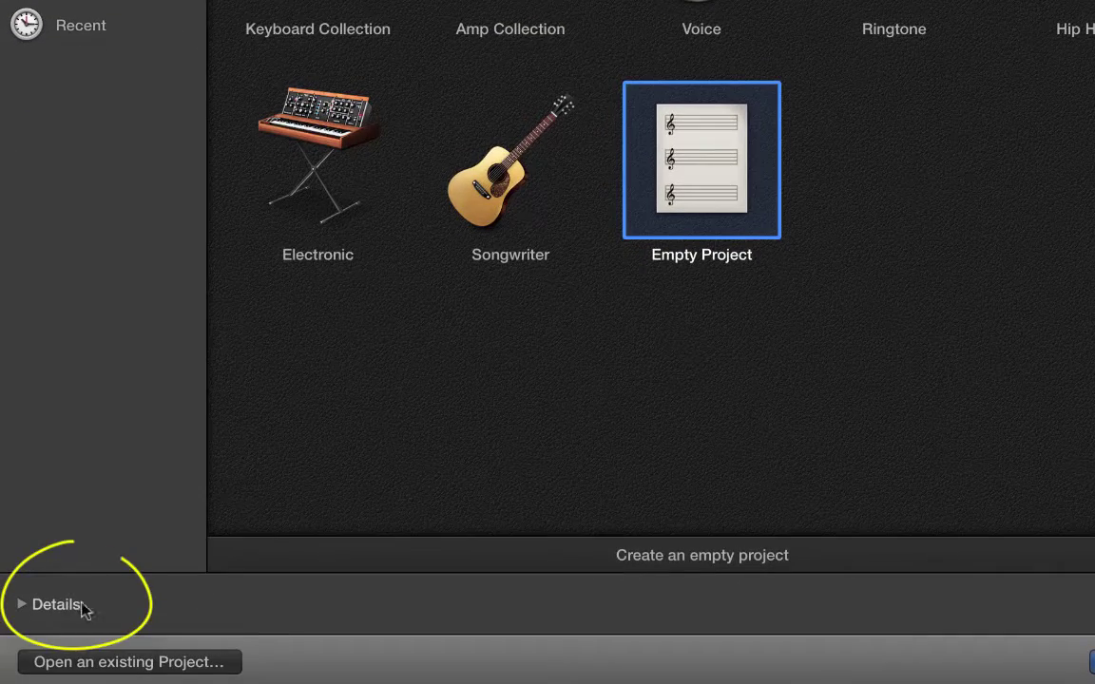
left_click(22, 605)
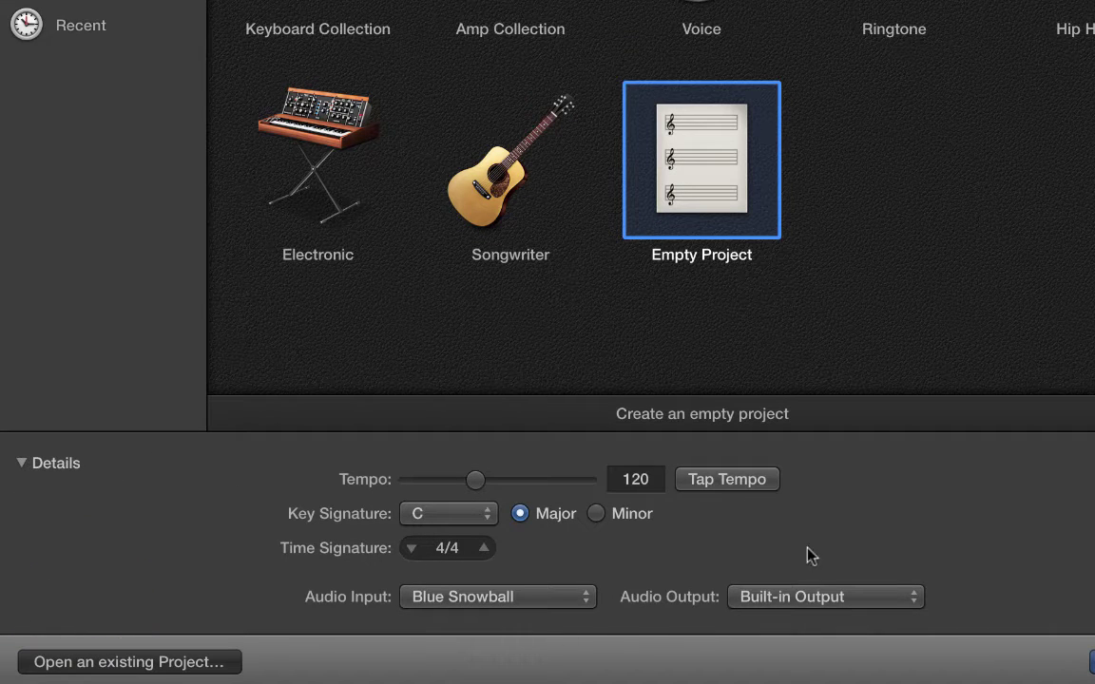
Step: Try raising the project tempo to 137 and setting it by tapping the beat
mouse_move(478, 480)
left_mouse_down()
mouse_move(526, 480)
mouse_move(472, 480)
mouse_move(490, 480)
left_mouse_up()
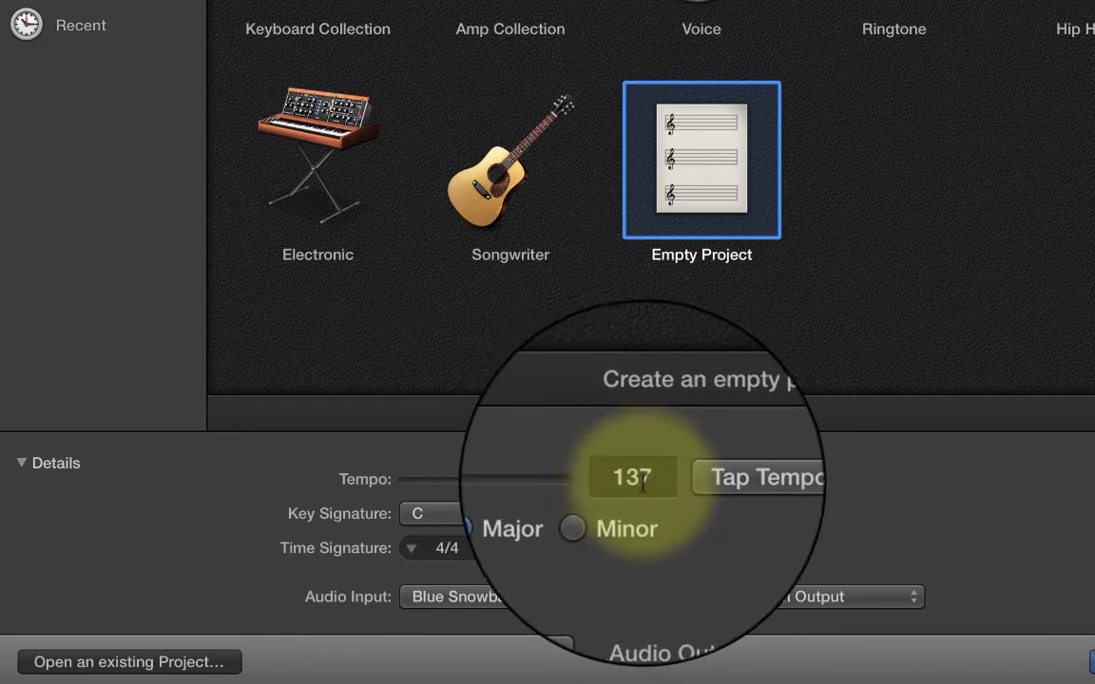
left_click(725, 479)
left_click(725, 479)
left_click(724, 479)
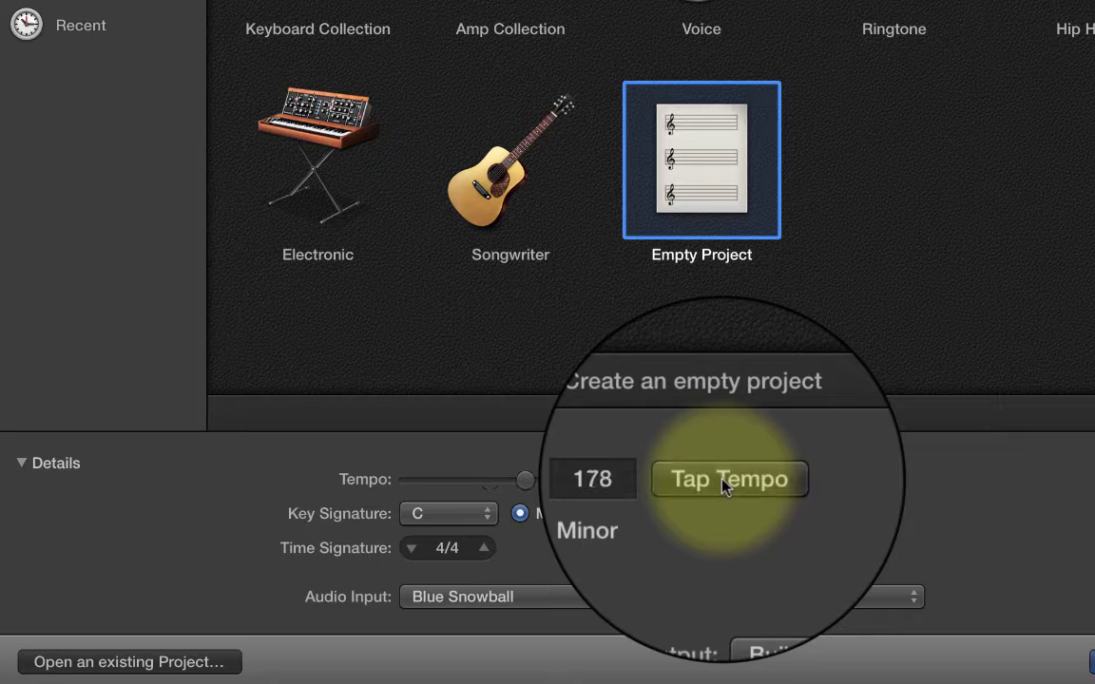
left_click(723, 479)
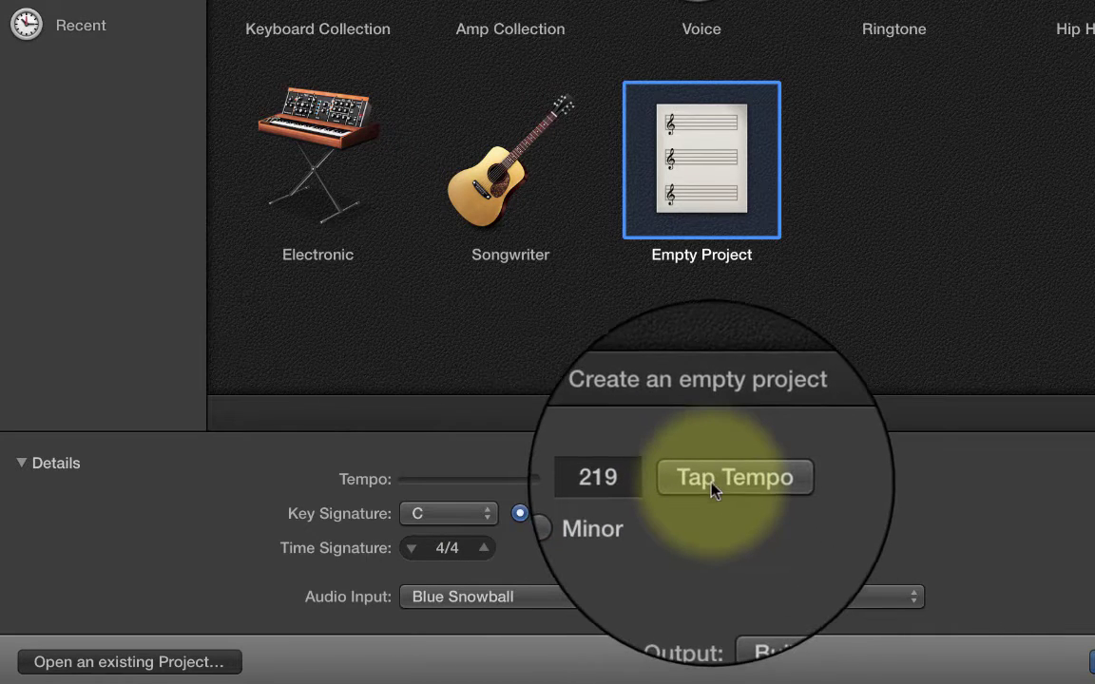
left_click(715, 479)
left_click(715, 479)
left_click(715, 479)
left_click(715, 479)
left_click(712, 481)
left_click(712, 481)
Step: Set the project tempo to 120
left_click(656, 482)
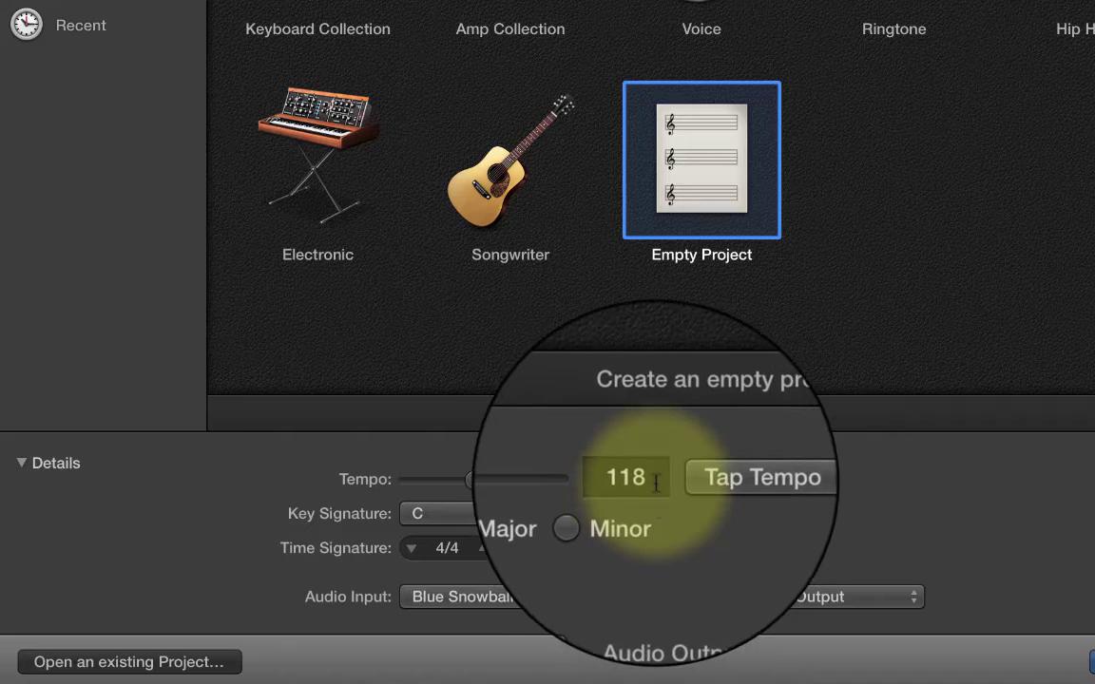
key("BackSpace")
key("BackSpace")
key("BackSpace")
type("120")
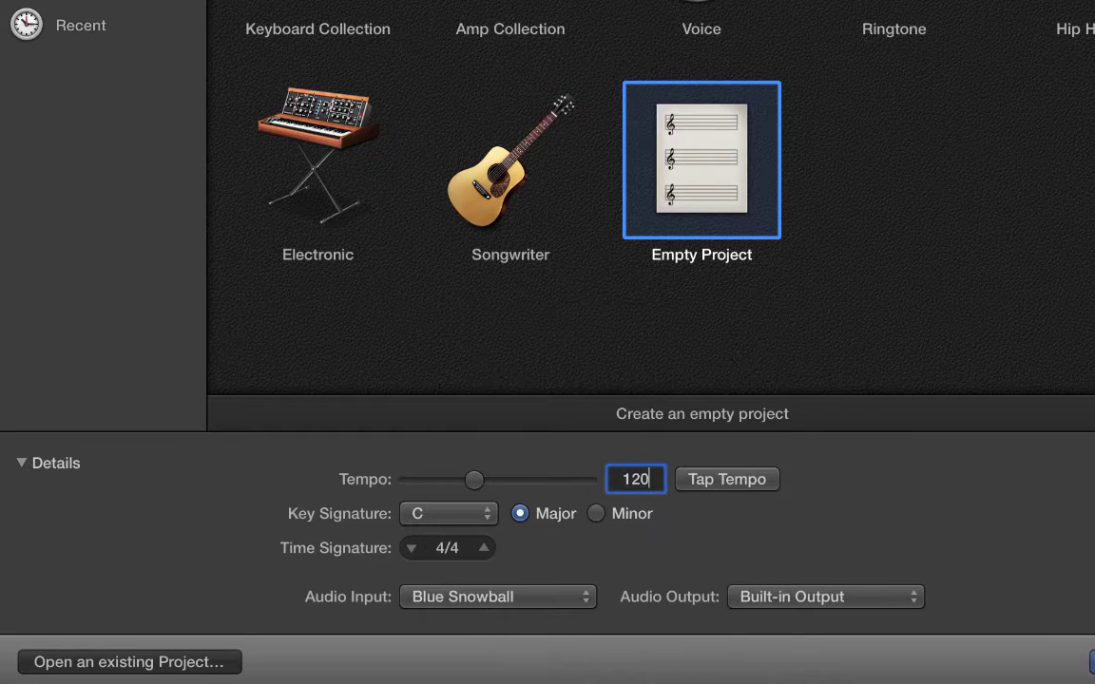
Step: Review the key signature, time signature and audio input device options for the empty project
left_click(442, 518)
left_click(445, 518)
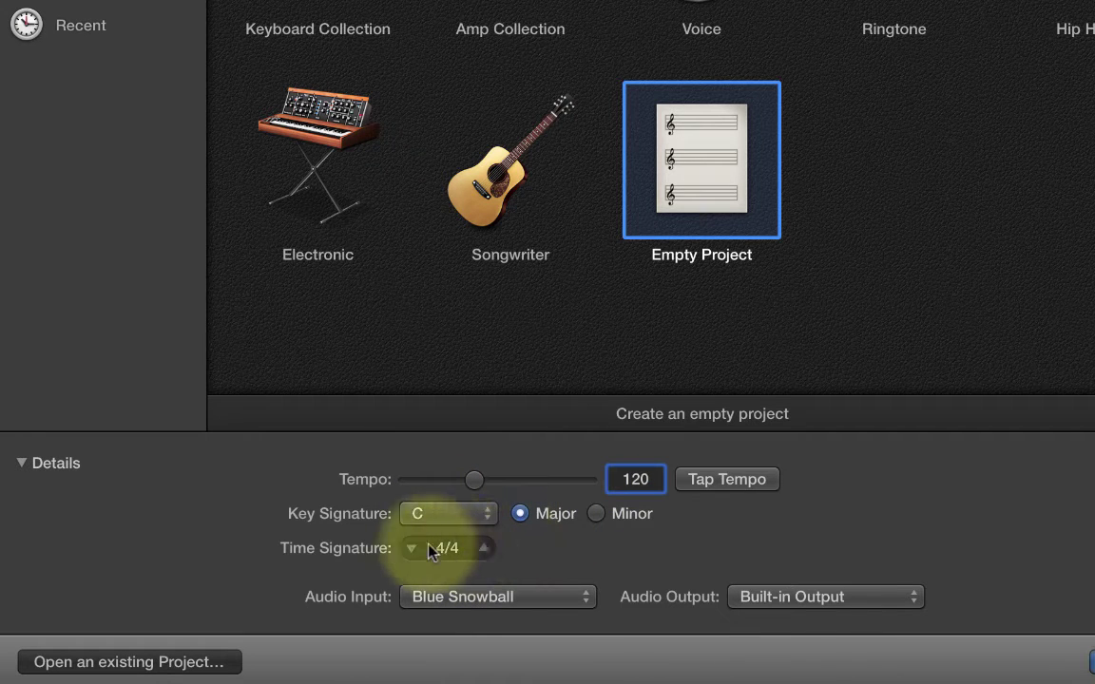
left_click(446, 547)
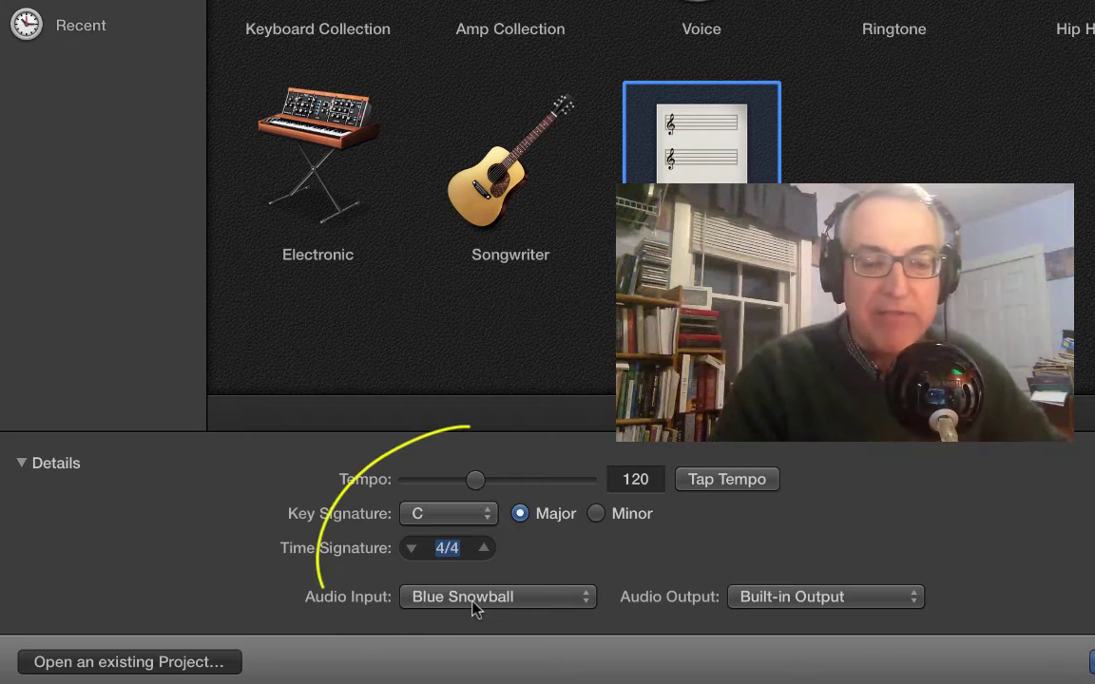
left_click(473, 598)
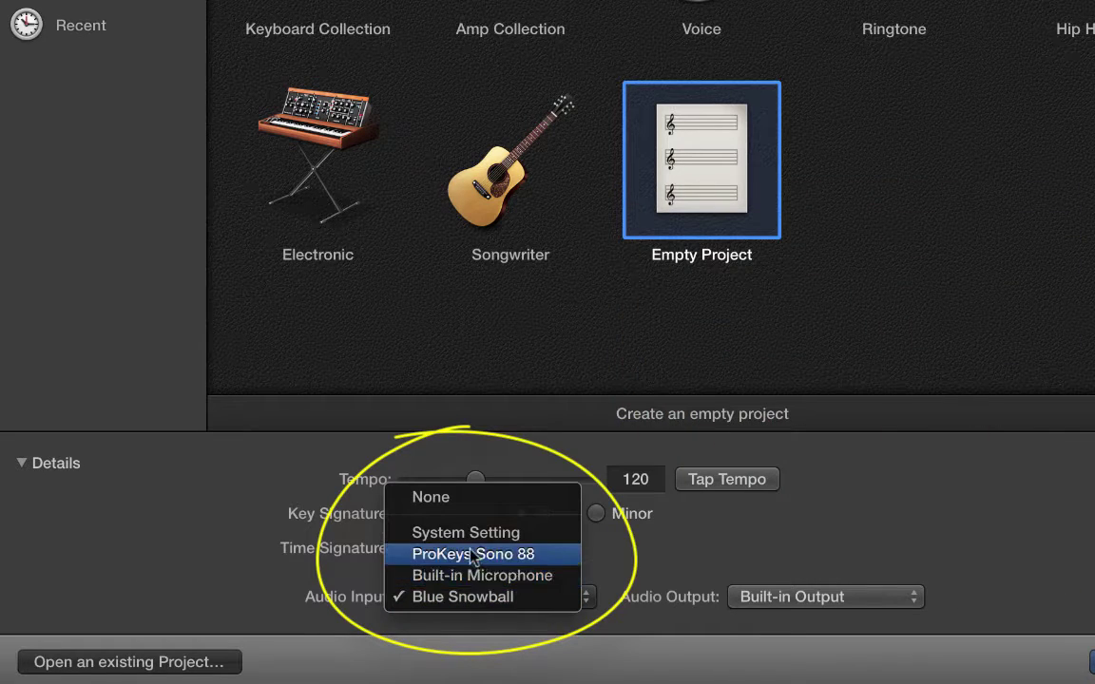
left_click(772, 582)
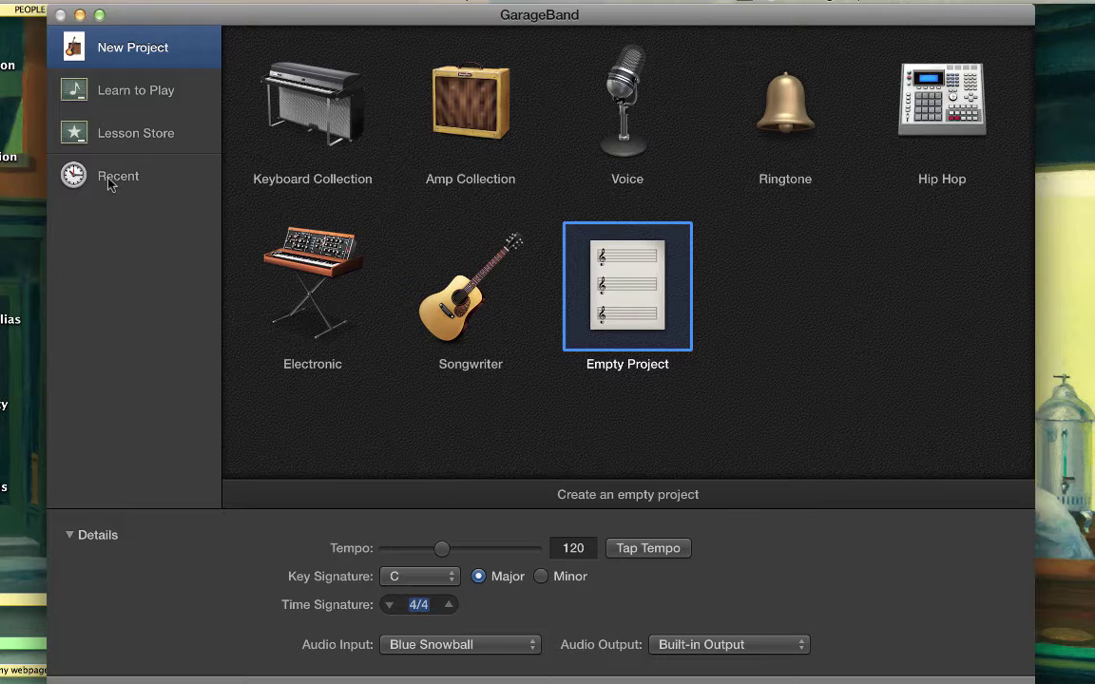
Step: View the recent projects, and return to the new project templates with Empty Project selected
left_click(109, 180)
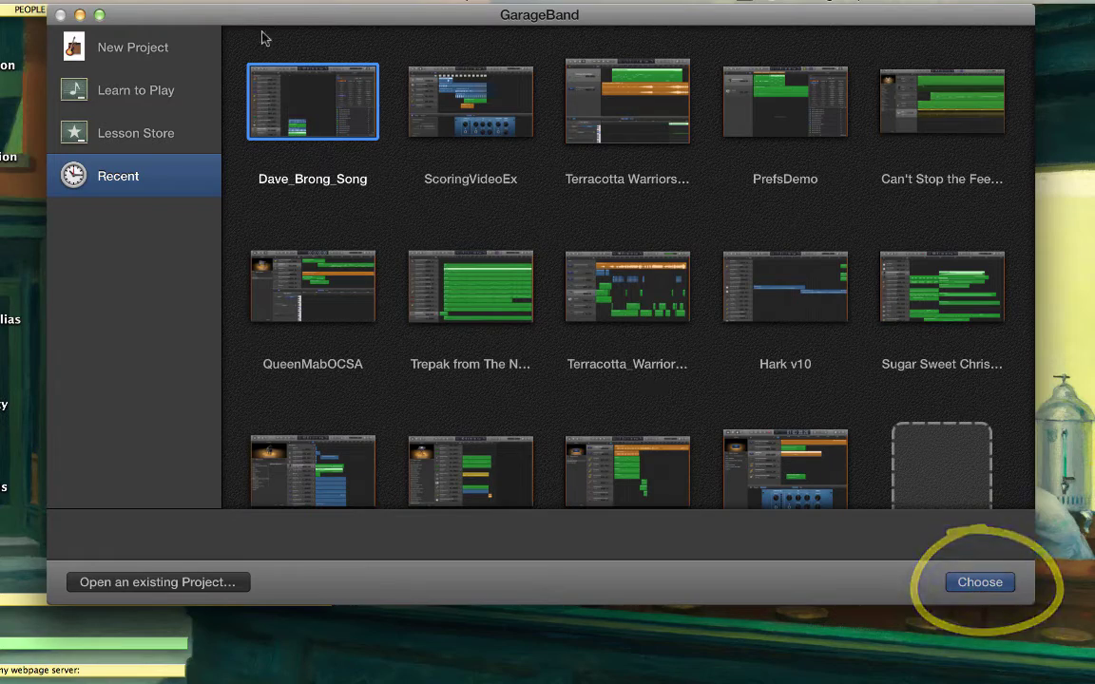
left_click(147, 54)
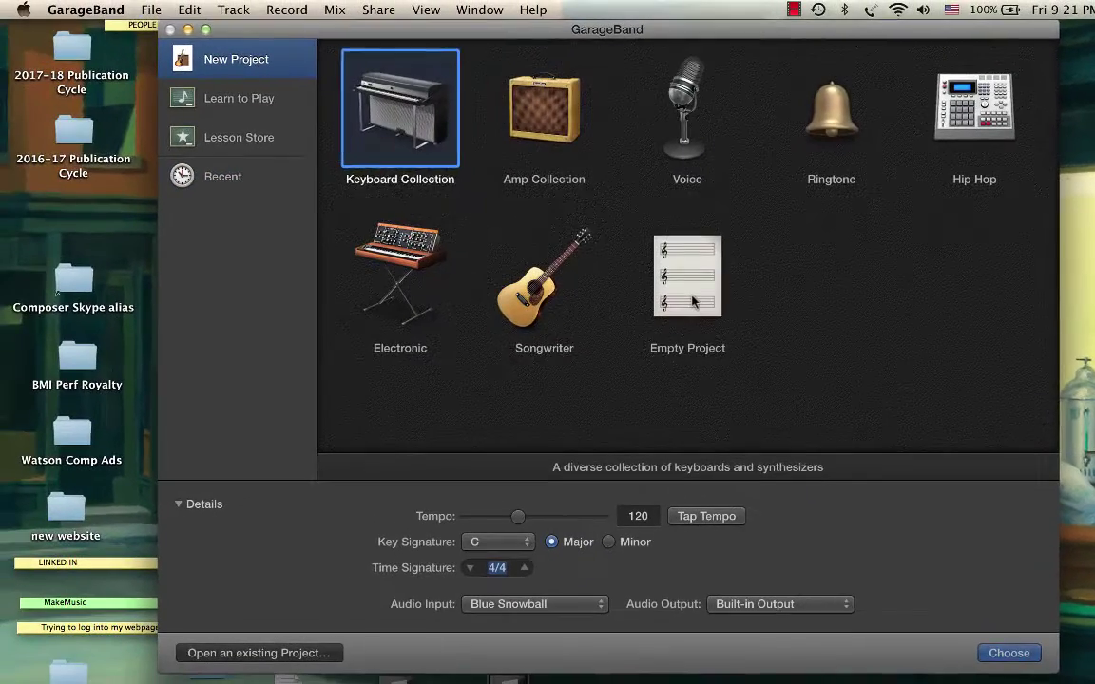
left_click(692, 302)
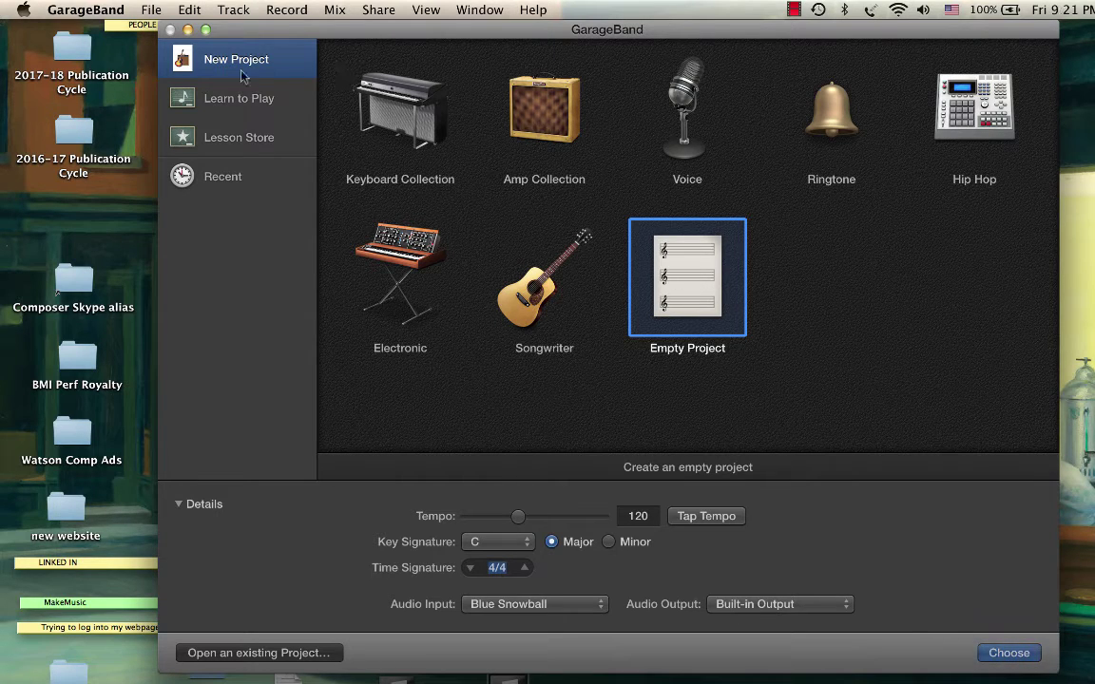
Step: Look over the recent projects, the Lesson Store, and the guitar and piano lessons in Learn to Play
left_click(226, 179)
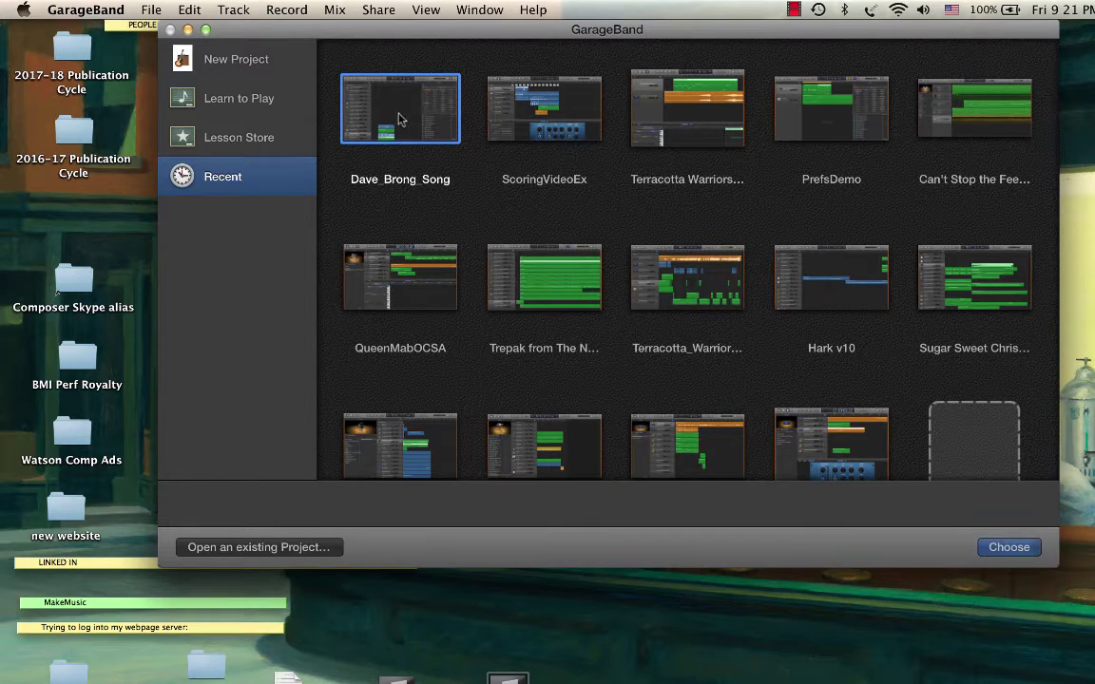
left_click(217, 103)
left_click(209, 133)
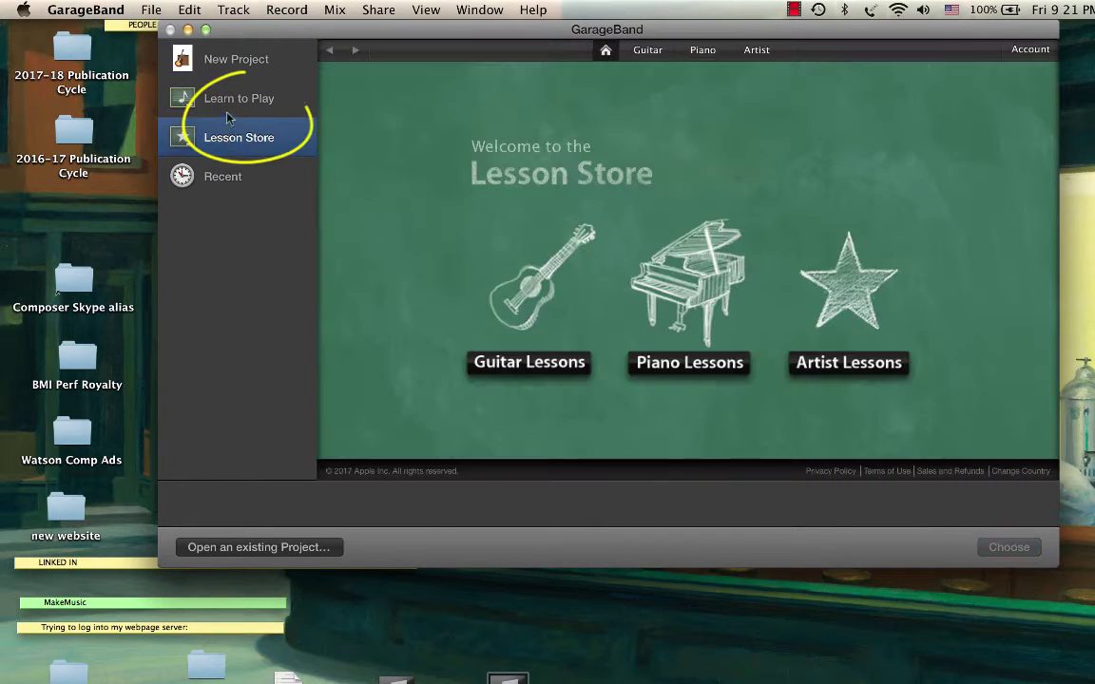
left_click(228, 108)
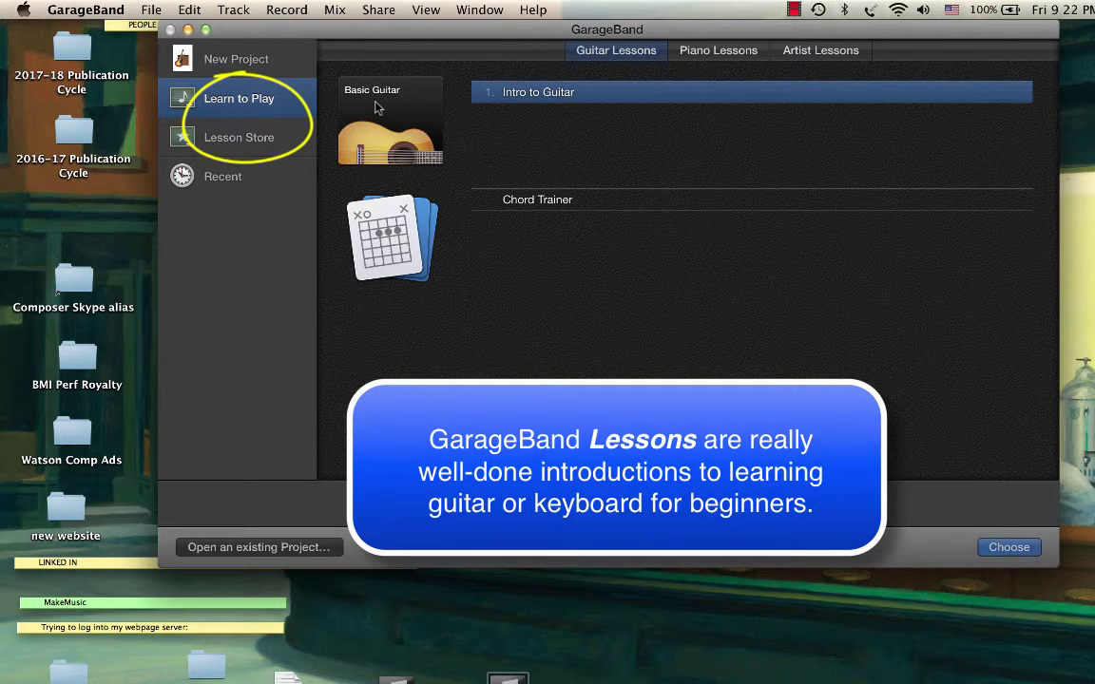
left_click(682, 53)
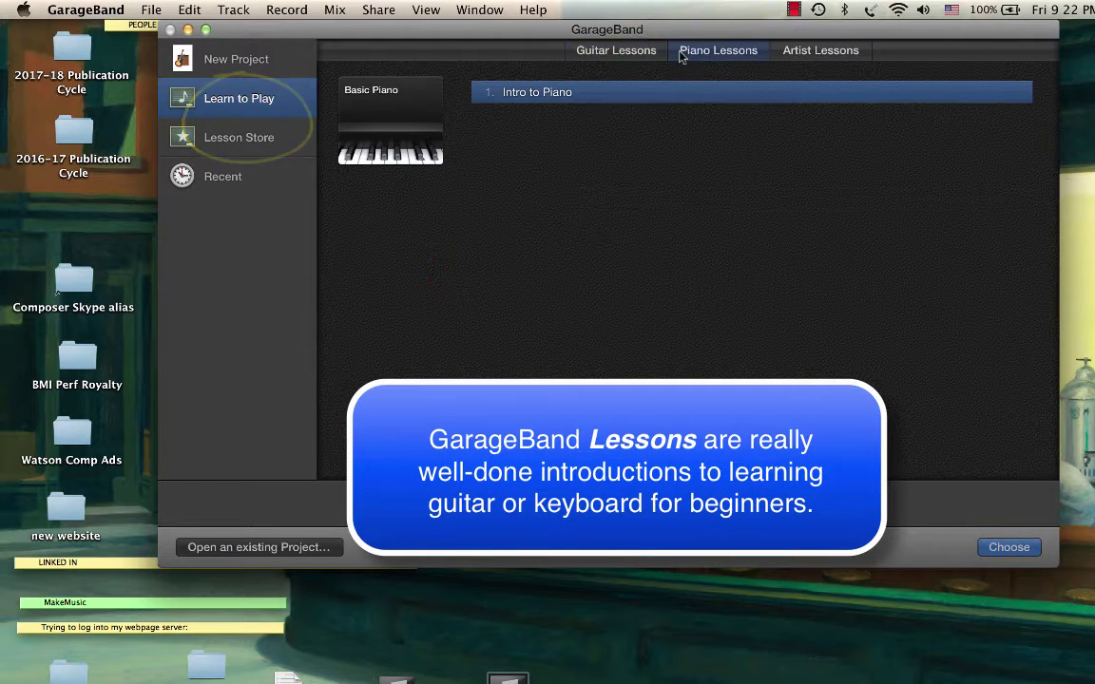
left_click(255, 141)
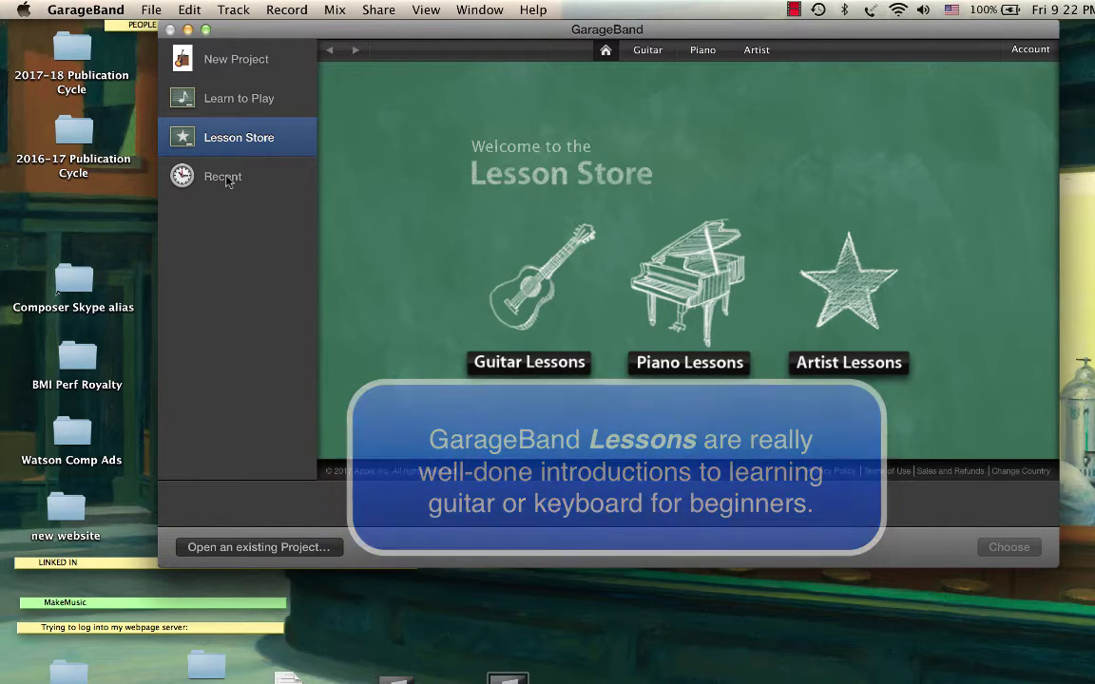
Step: Open the first project in the list of recent projects
left_click(227, 180)
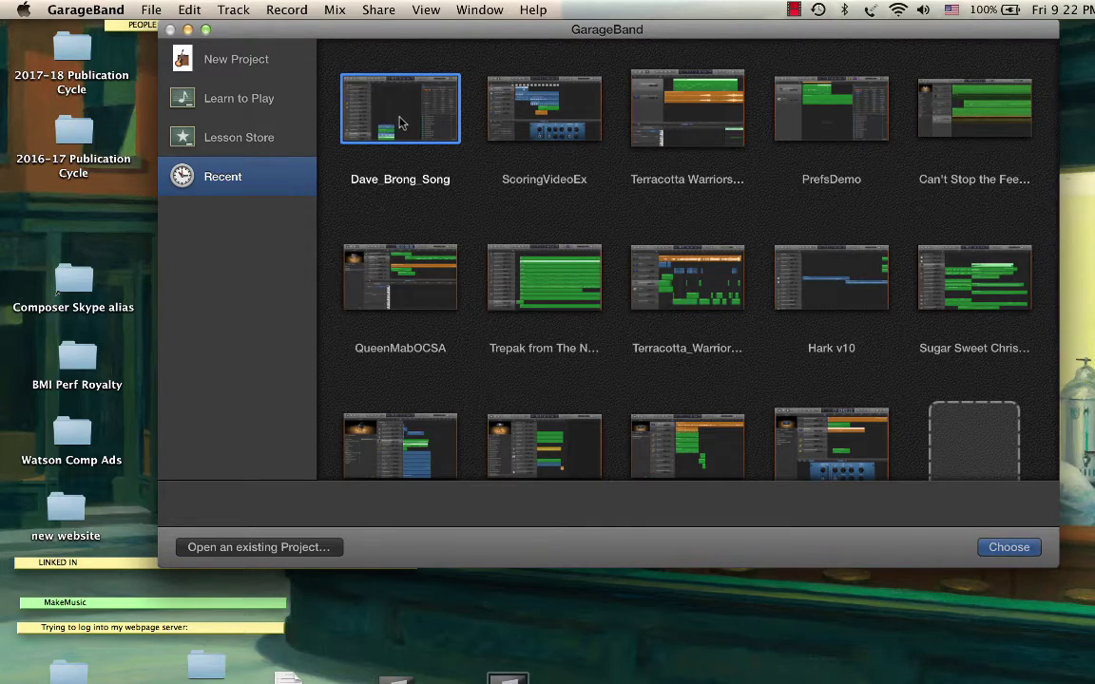
key("super+w")
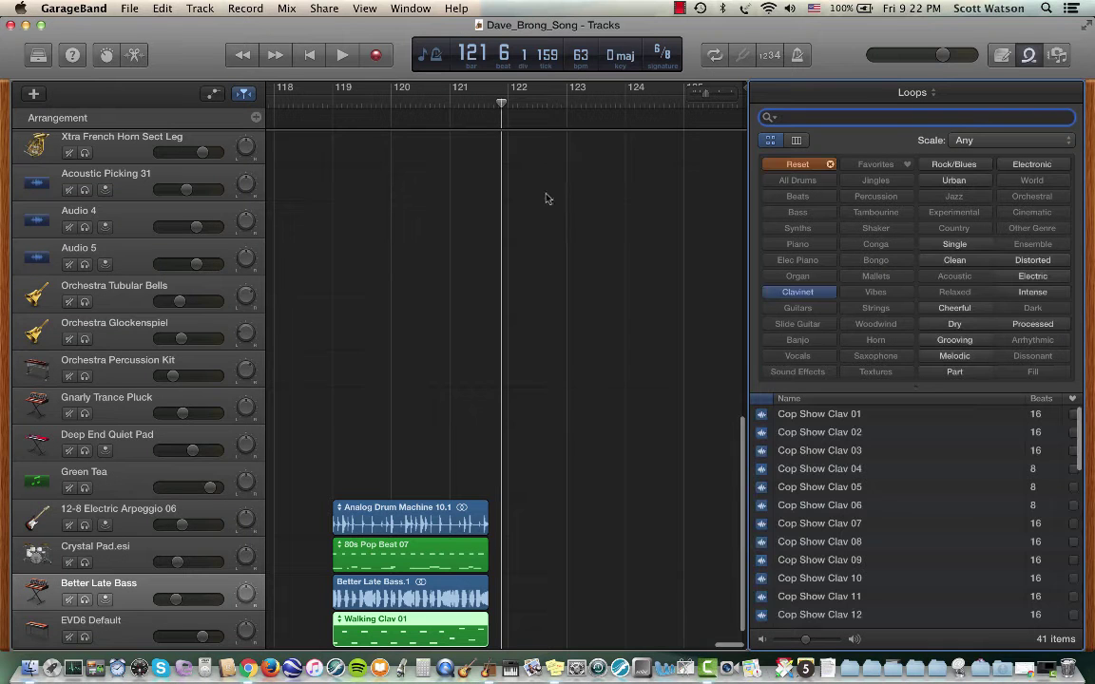
Step: Hide the loop browser and return the playhead to the start of the song
left_click(1059, 53)
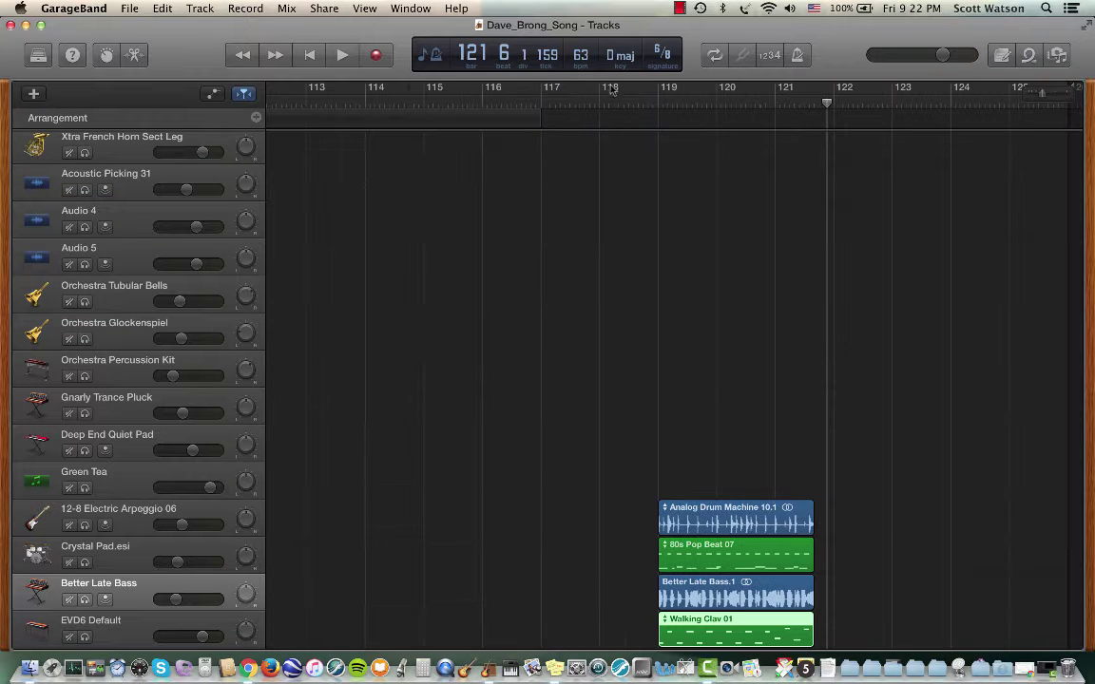
key("Return")
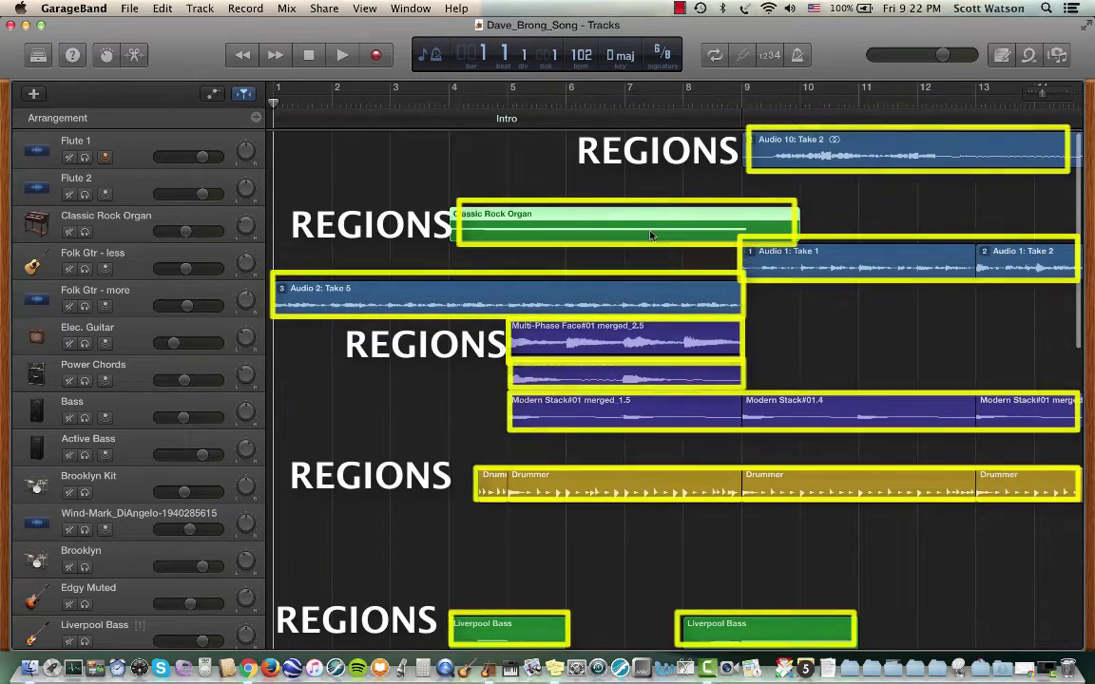
Step: Select the Audio 1: Take 1 region, and step through the track headers from Flute 1 to Folk Gtr - more
left_click(787, 266)
left_click(115, 132)
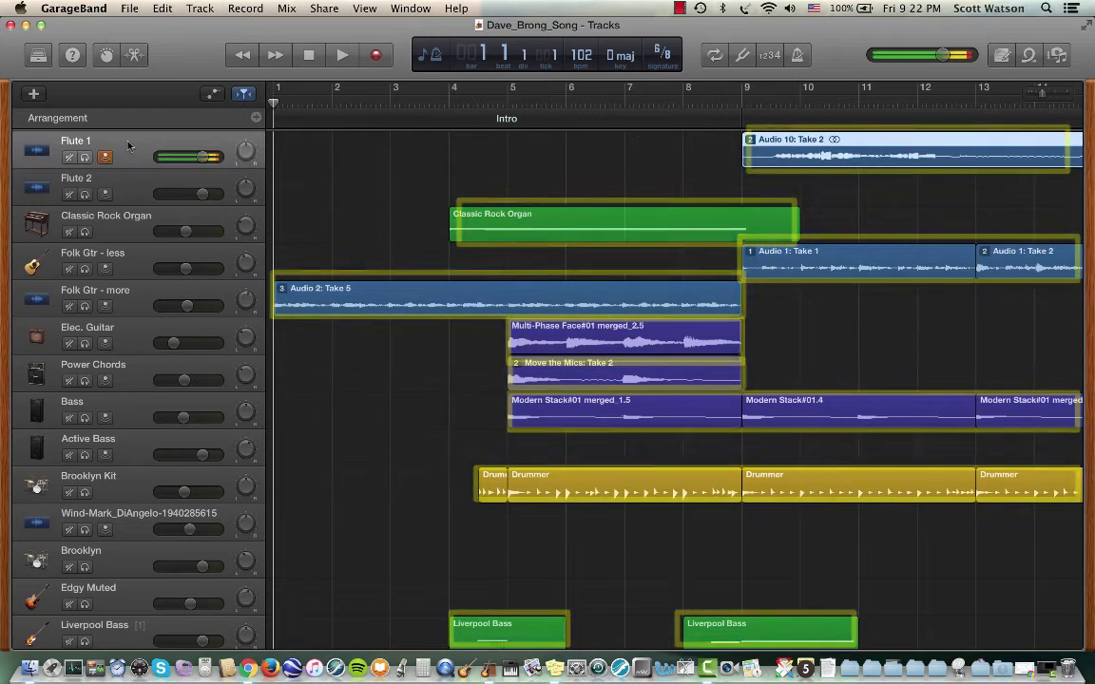
left_click(128, 190)
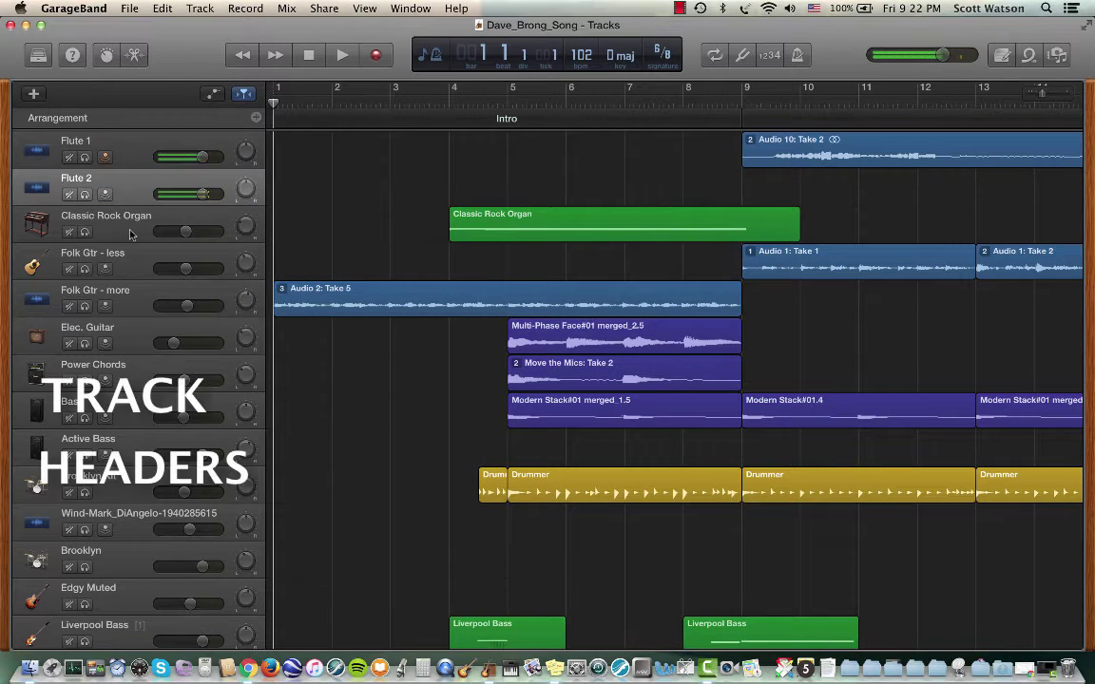
left_click(116, 208)
left_click(132, 265)
left_click(132, 293)
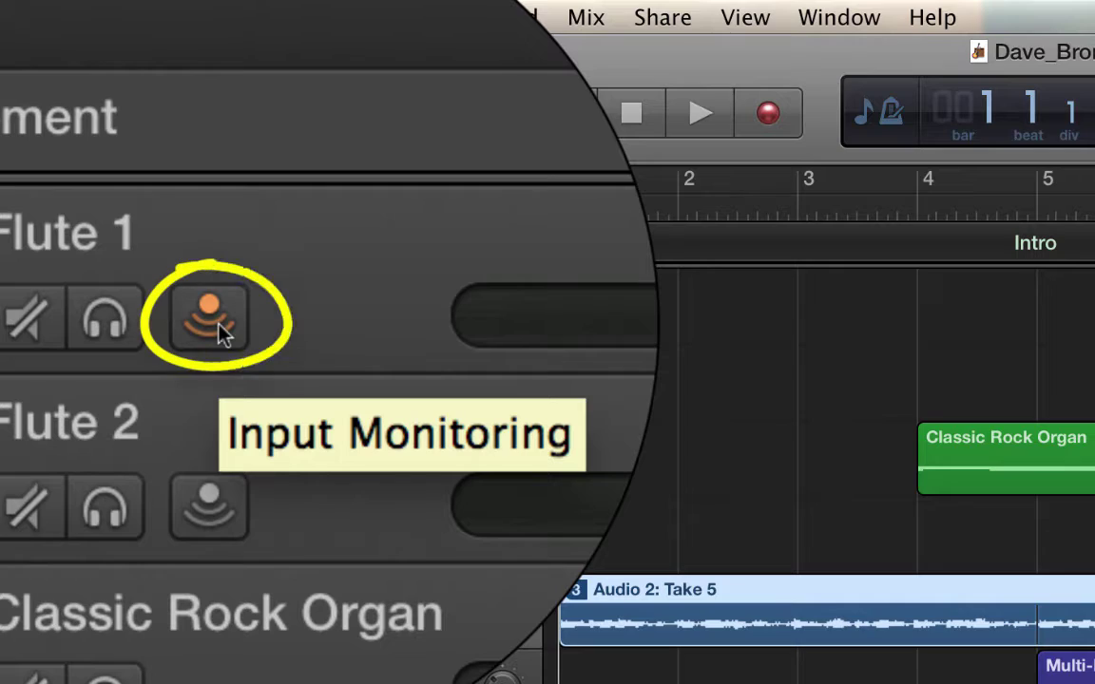
Step: Turn off input monitoring on the Flute 1 track and solo it with mute switched off
left_click(226, 332)
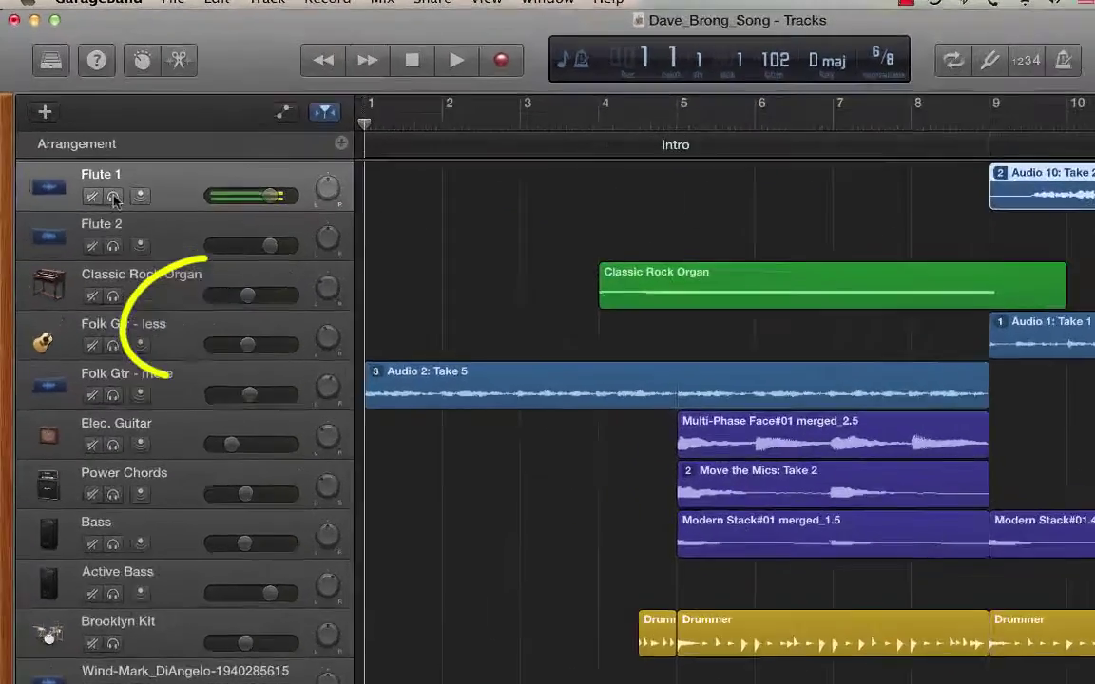
left_click(84, 159)
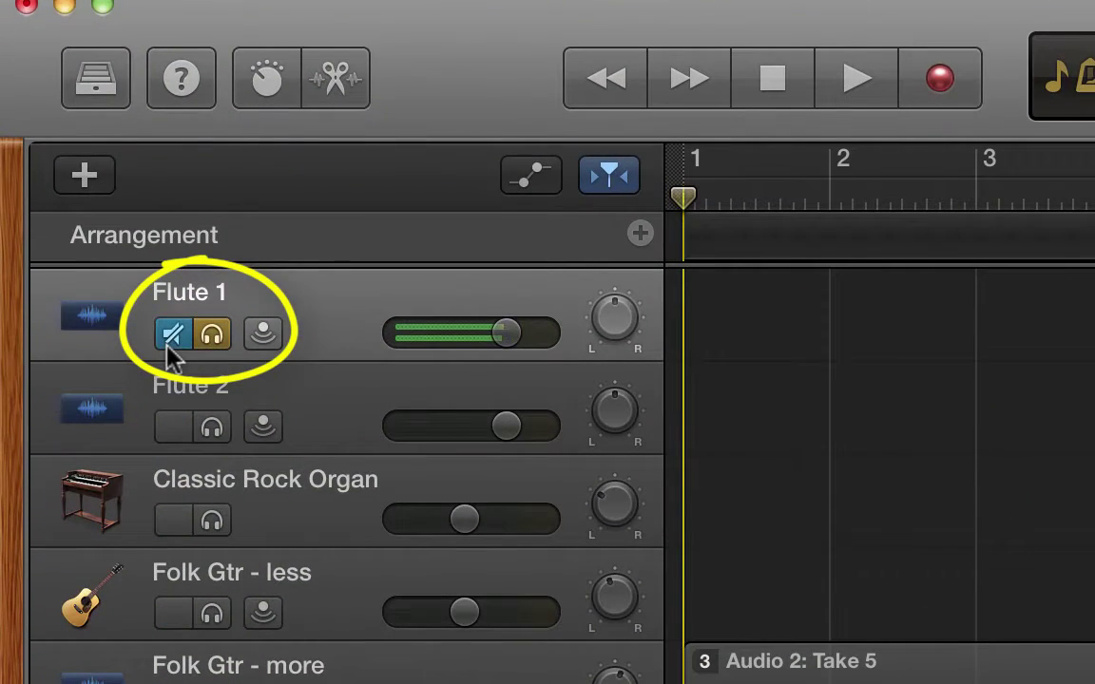
left_click(171, 344)
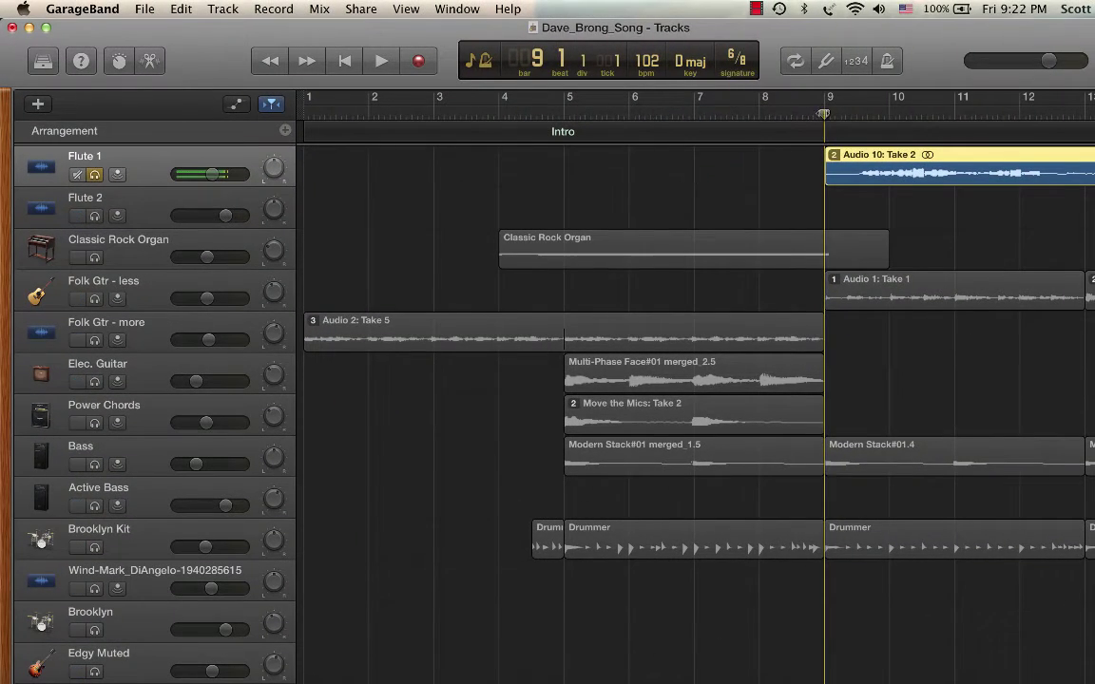
Step: Move the playhead back to bar 8 and play the soloed Flute 1 track
left_click_drag(823, 114, 748, 110)
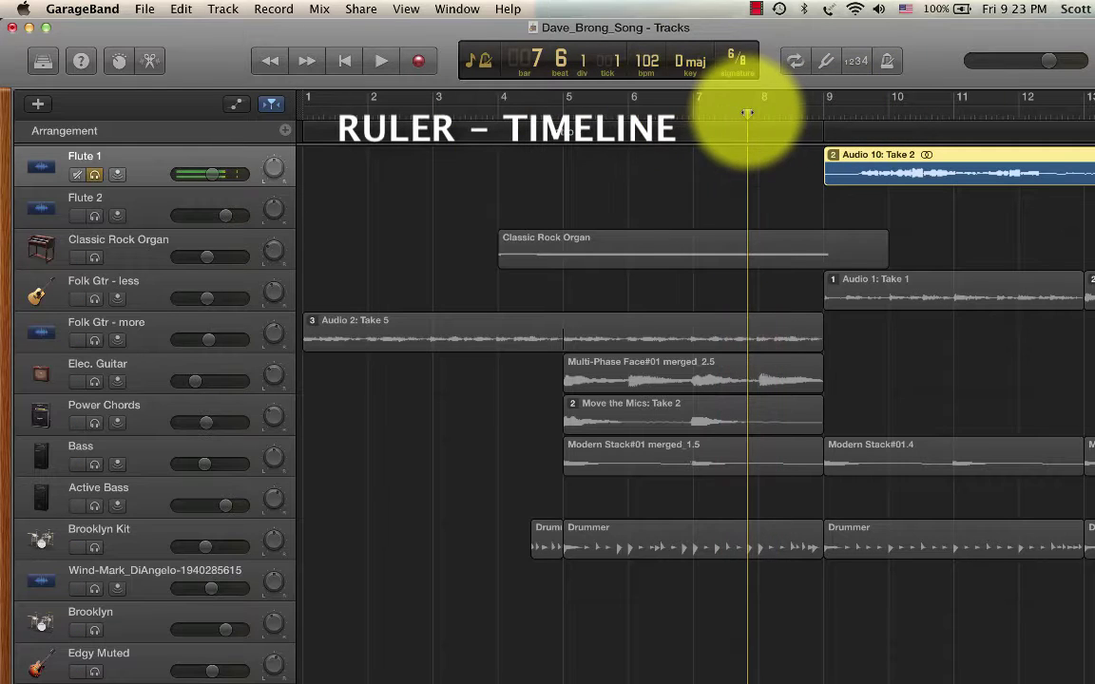
mouse_move(745, 110)
left_mouse_down()
mouse_move(692, 110)
mouse_move(759, 110)
left_mouse_up()
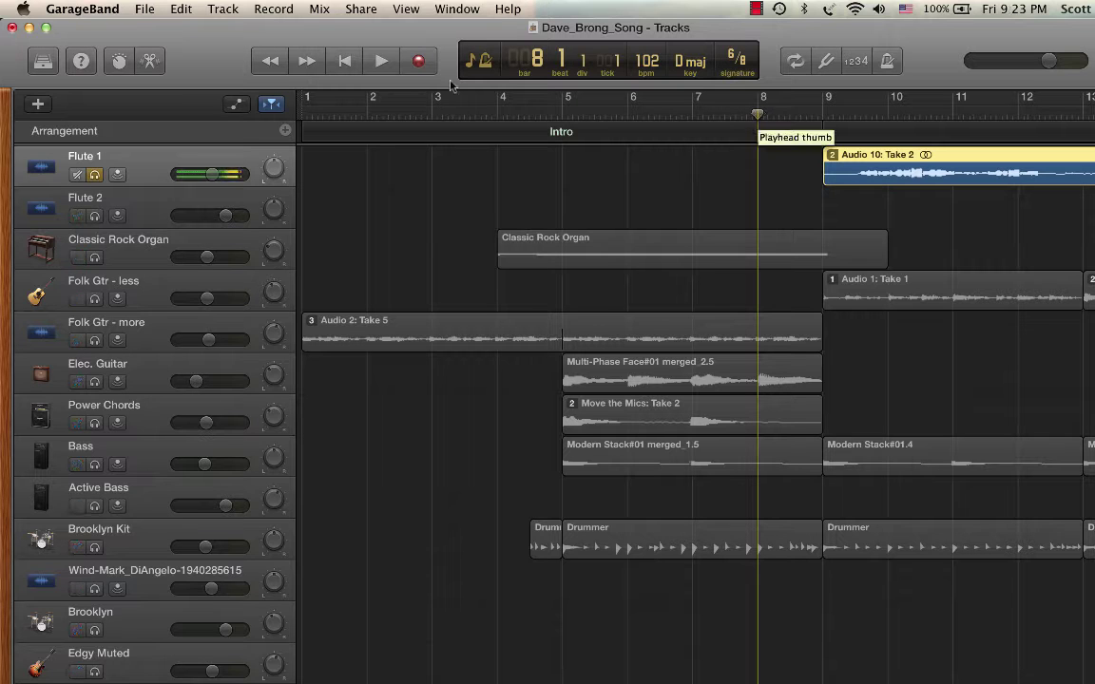
left_click(380, 61)
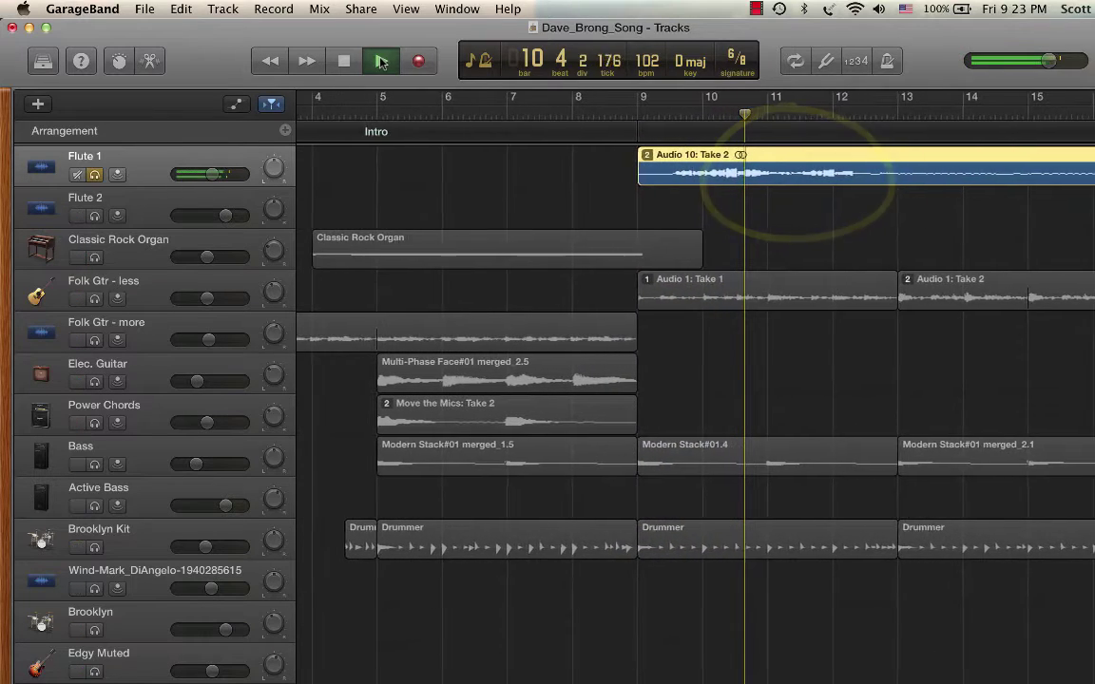
Step: Stop playback and select the Audio 10: Take 2 region that starts at bar 34 on the Flute 1 track
key("space")
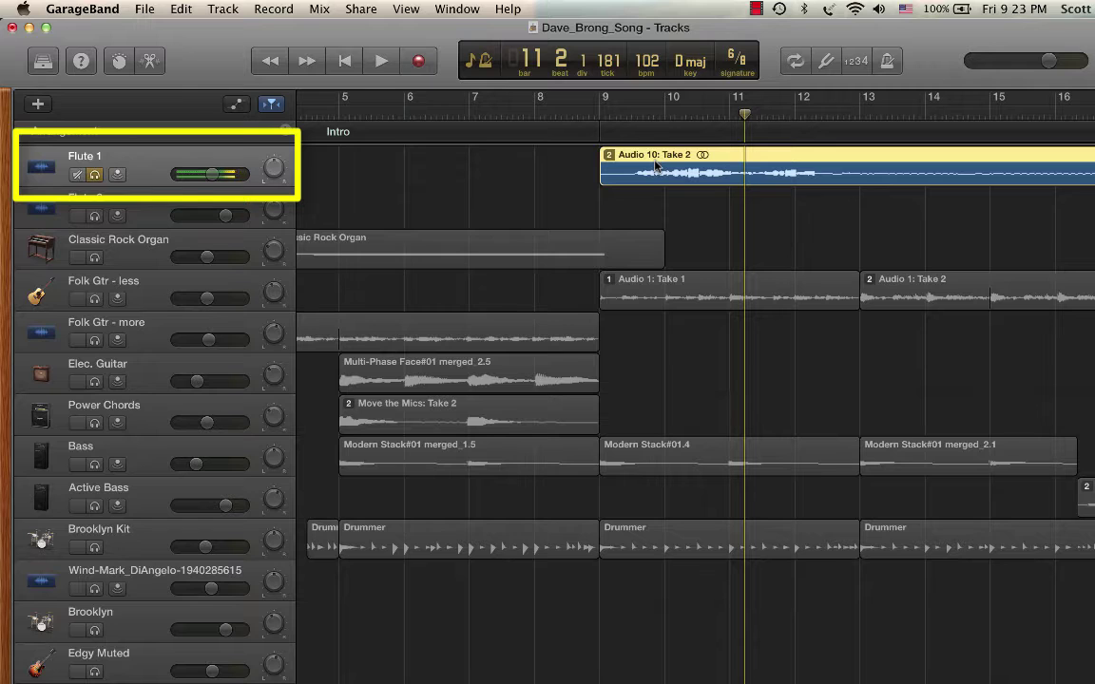
scroll(655, 167, "right", 15)
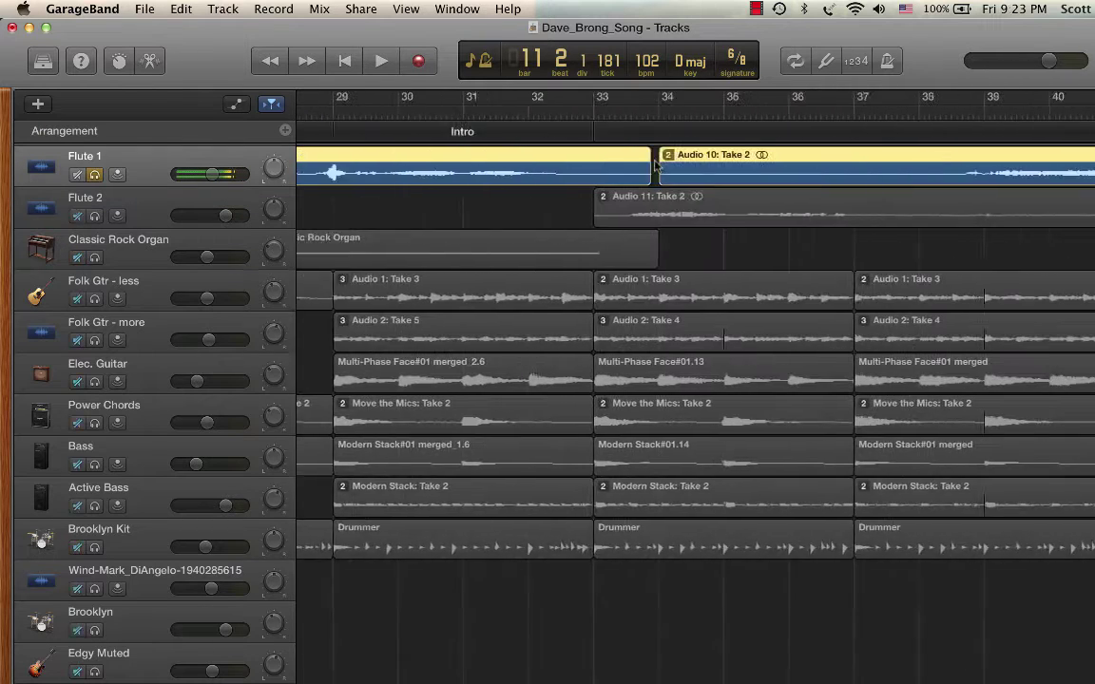
left_click(654, 169)
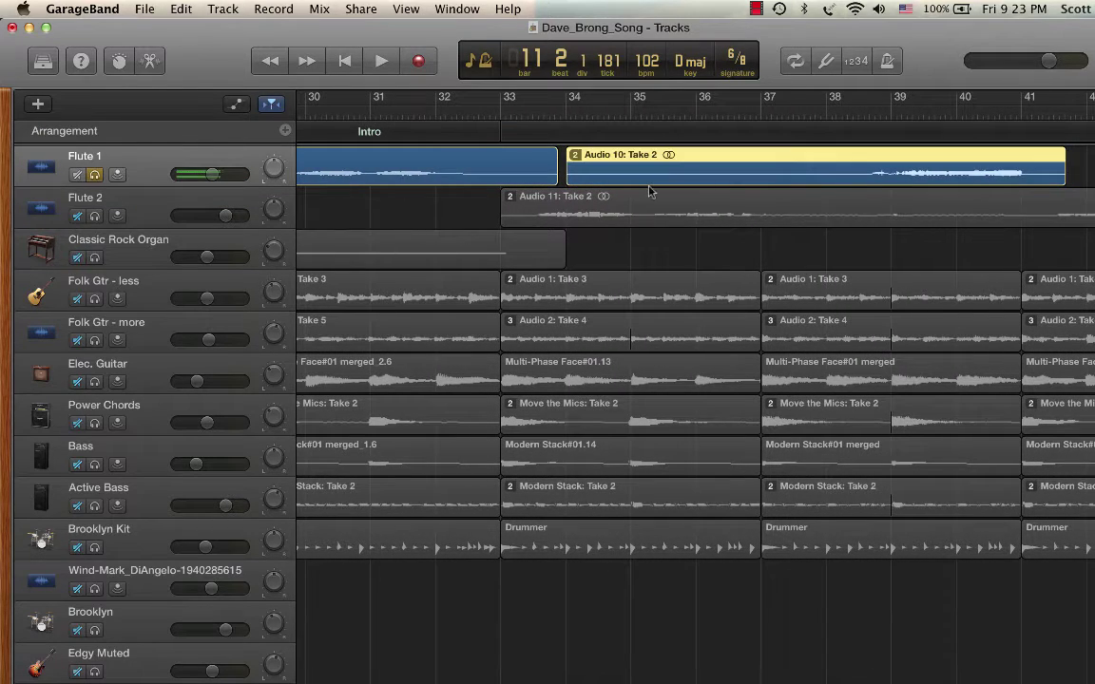
scroll(717, 173, "right", 10)
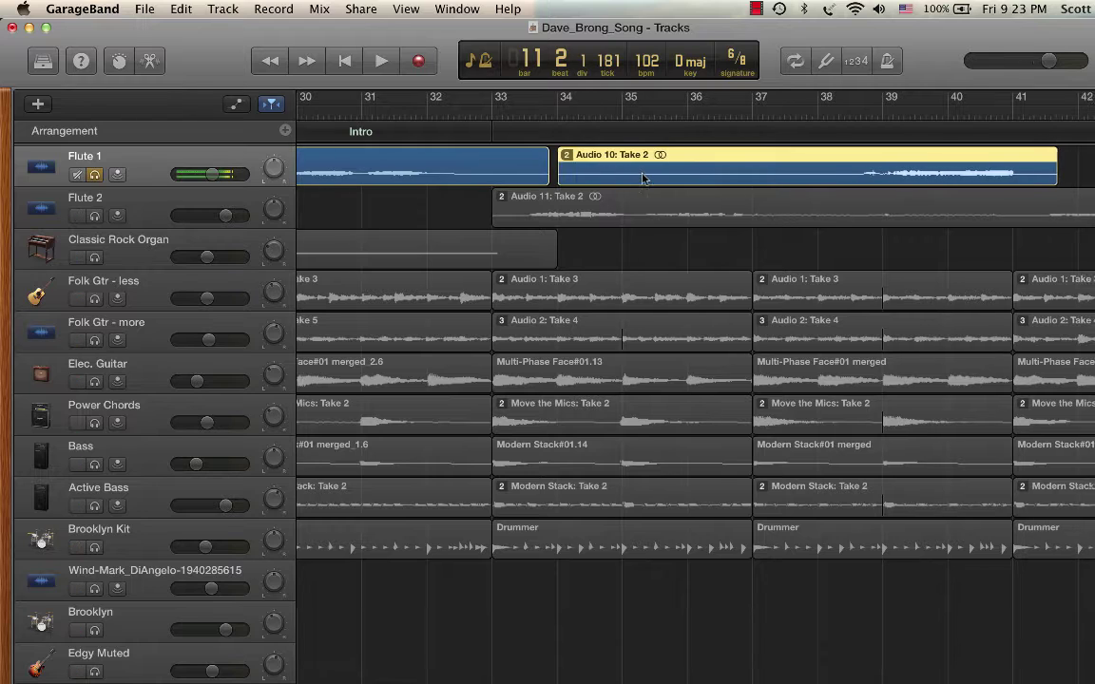
scroll(718, 173, "left", 20)
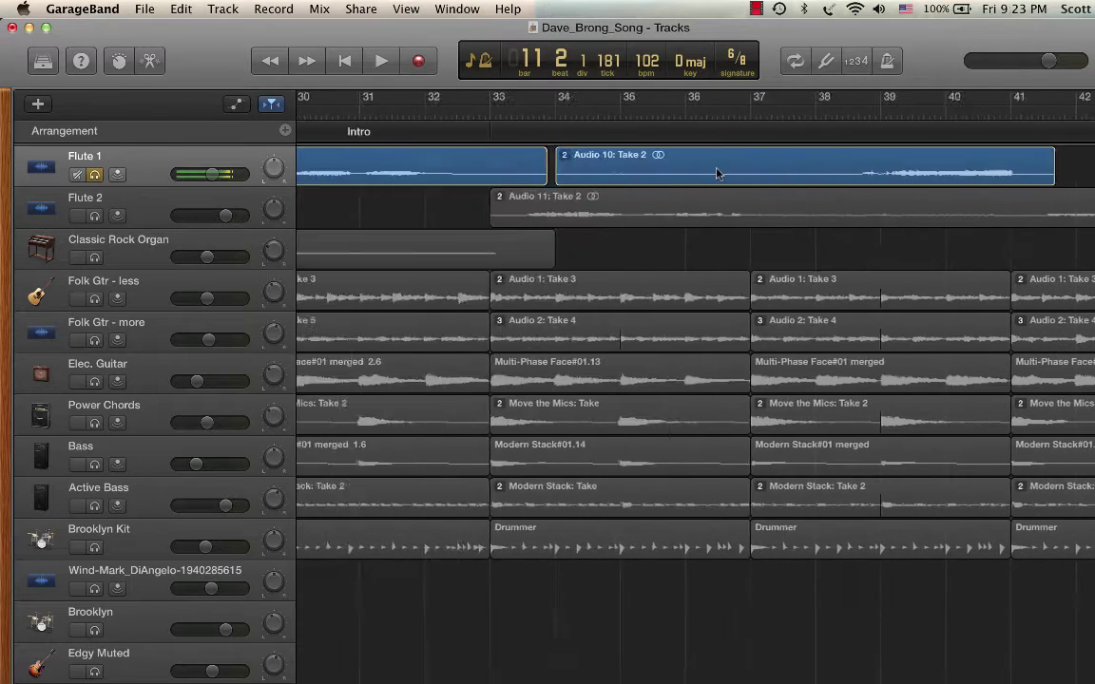
Step: Select the Classic Rock Organ track with its green regions, and the Elec. Guitar track with its purple regions
left_click(131, 251)
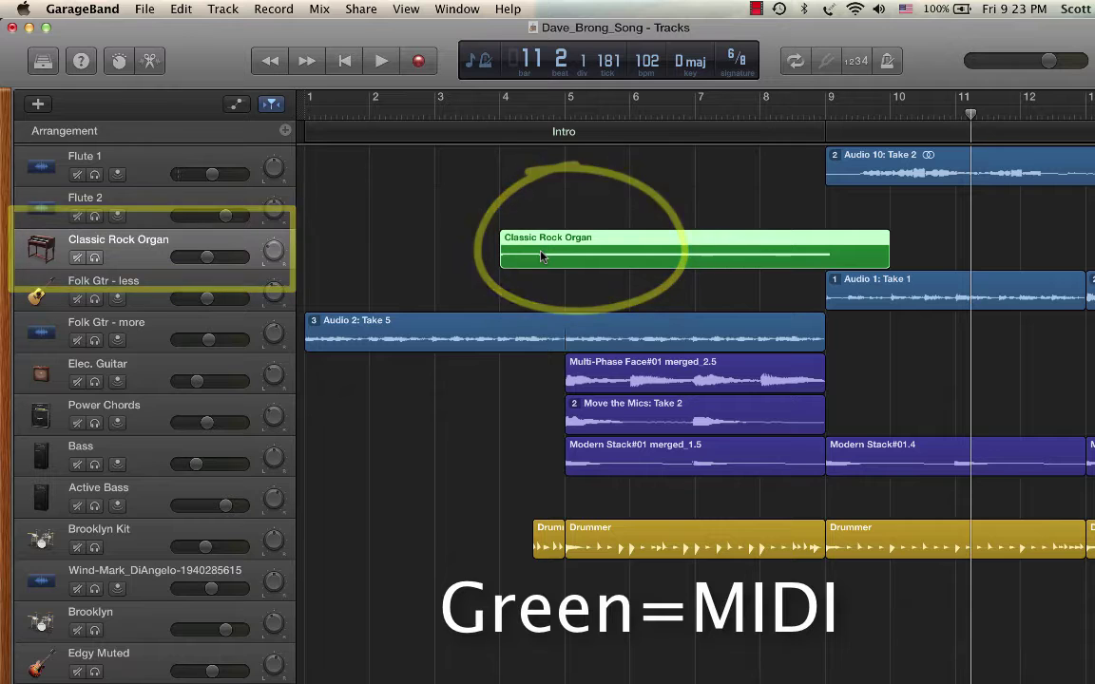
scroll(656, 256, "right", 5)
scroll(656, 257, "right", 8)
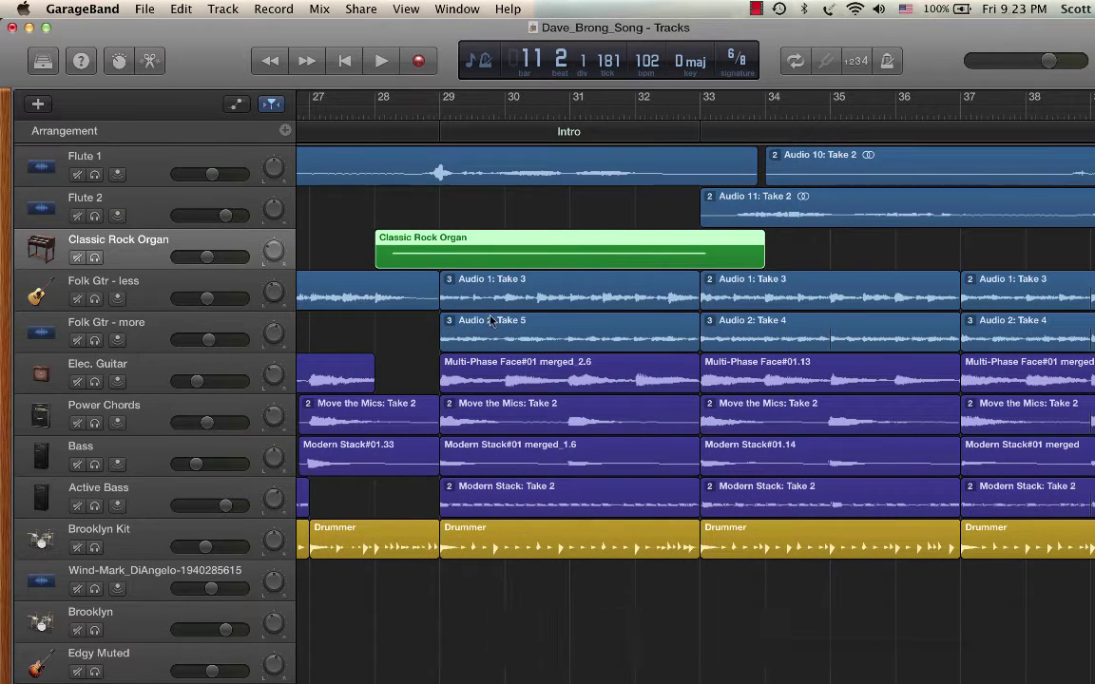
left_click(504, 371)
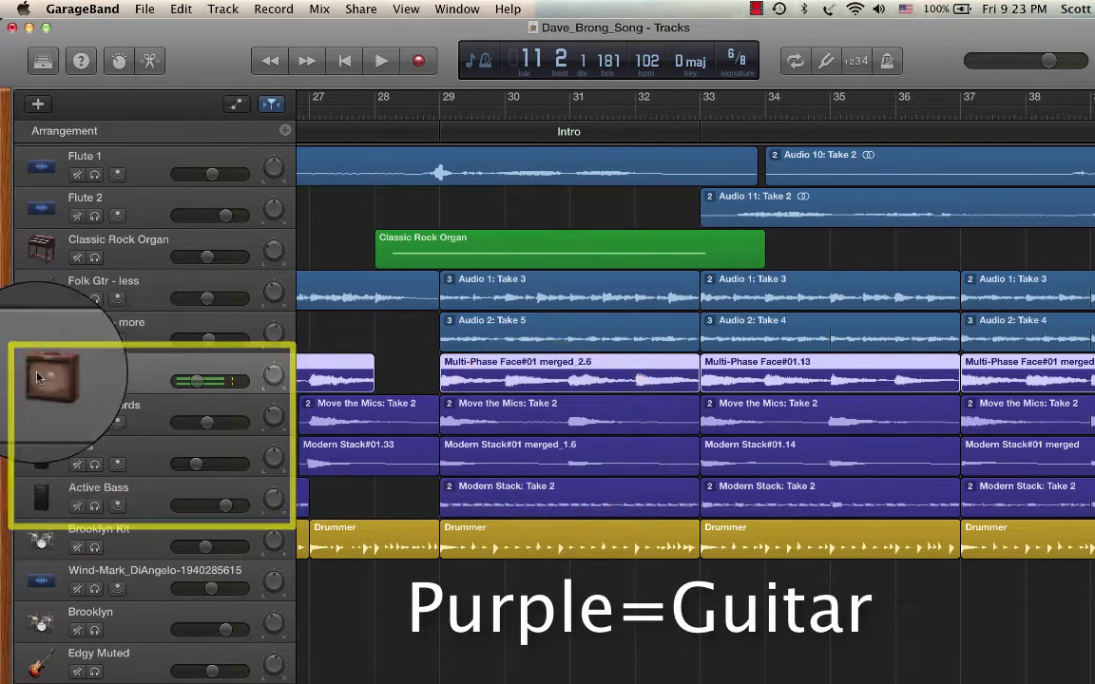
left_click(141, 369)
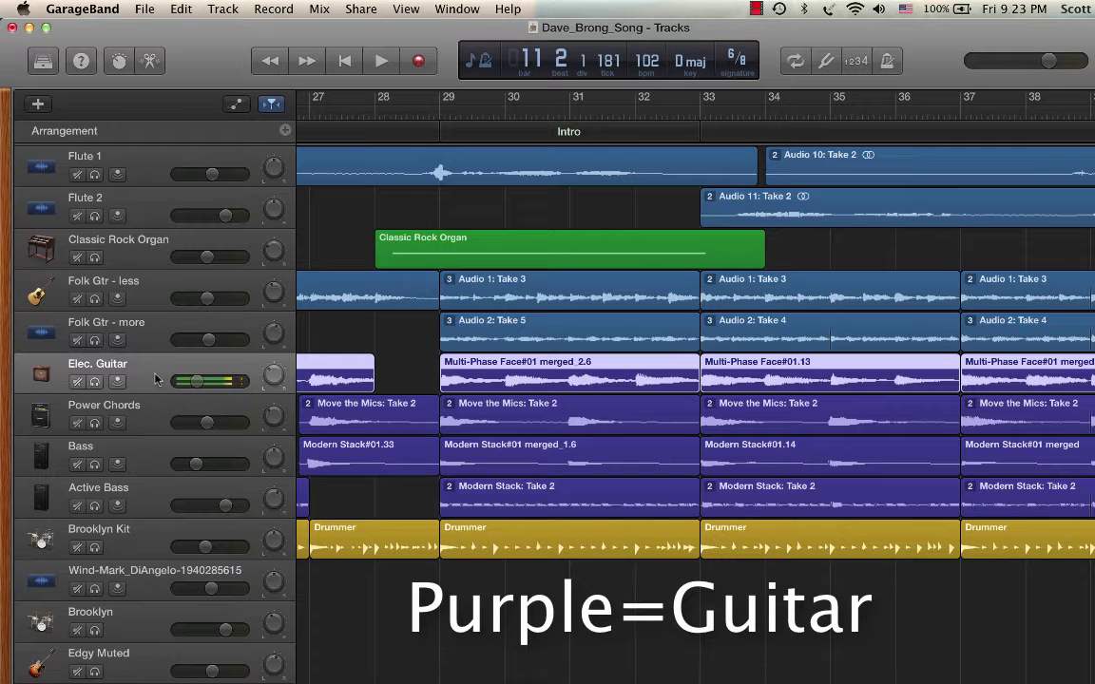
Step: Examine the track types offered for a new track without creating one
left_click(38, 106)
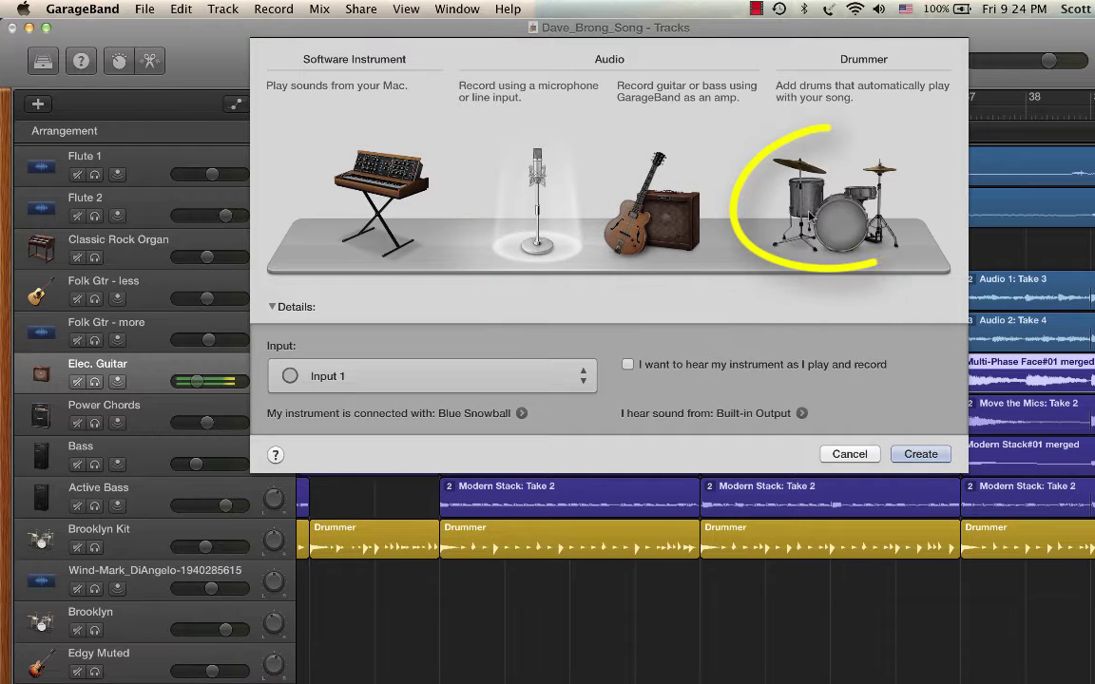
left_click(849, 454)
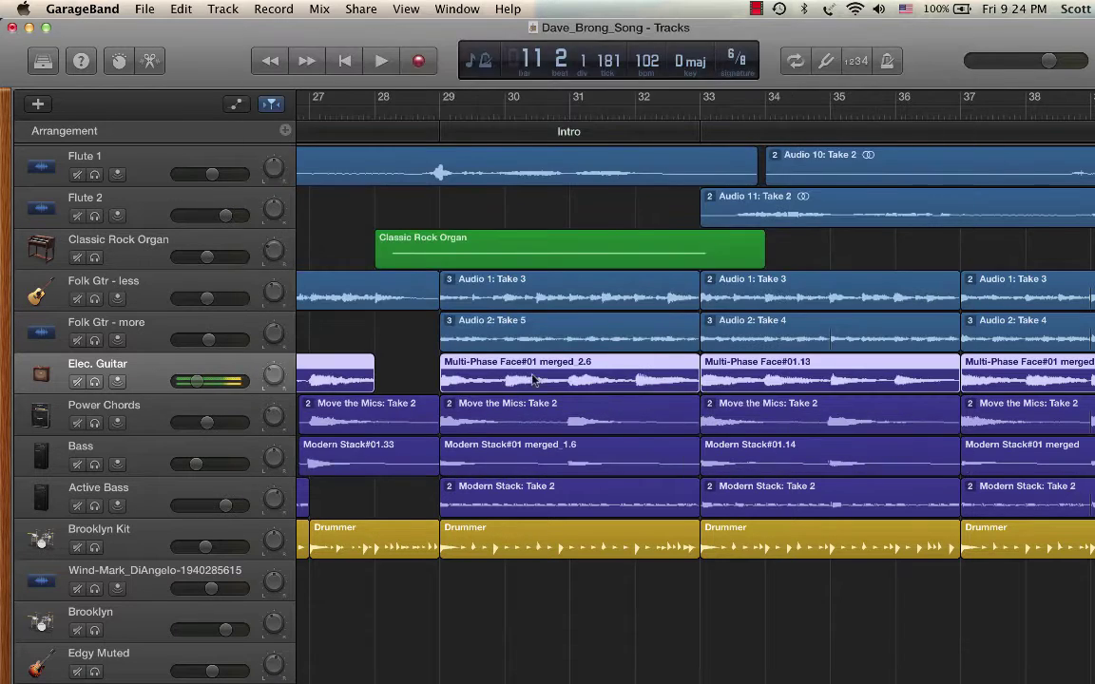
Step: Step through the track headers of Brooklyn Kit, Folk Gtr - less, Folk Gtr - more and Elec. Guitar
left_click(152, 554)
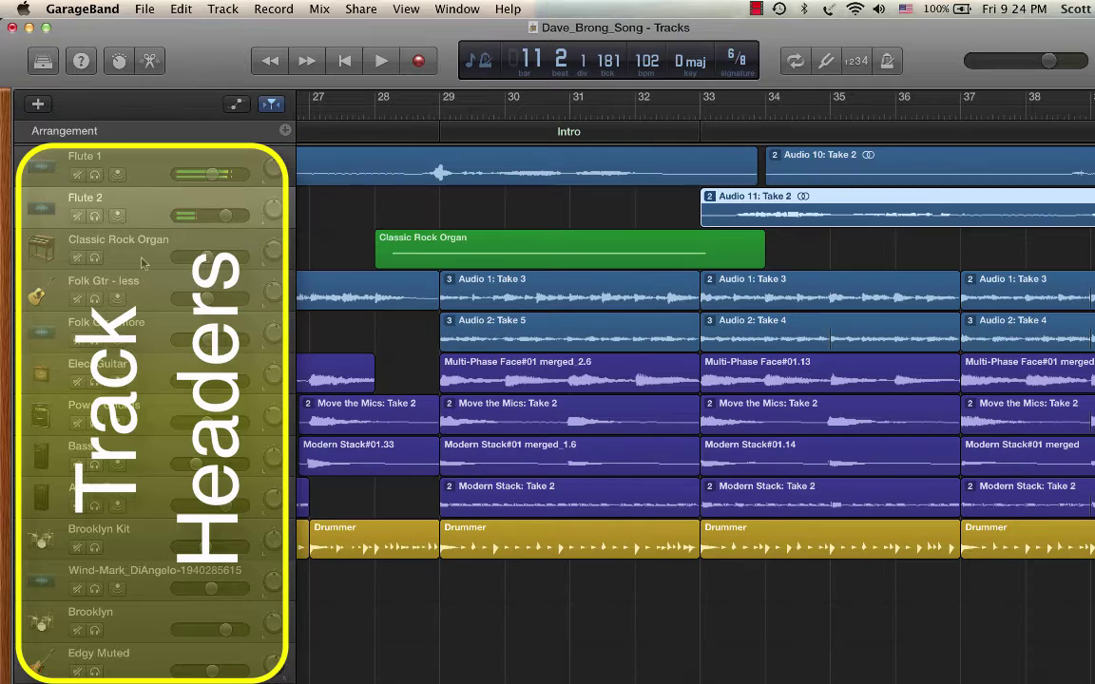
left_click(147, 298)
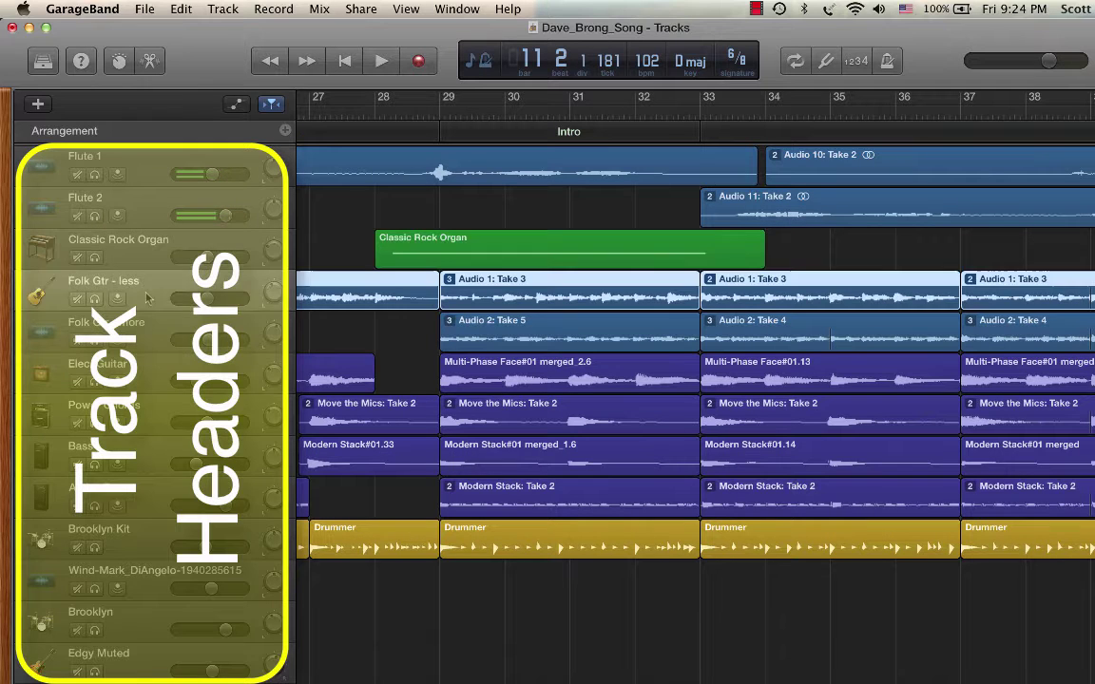
left_click(147, 340)
left_click(148, 380)
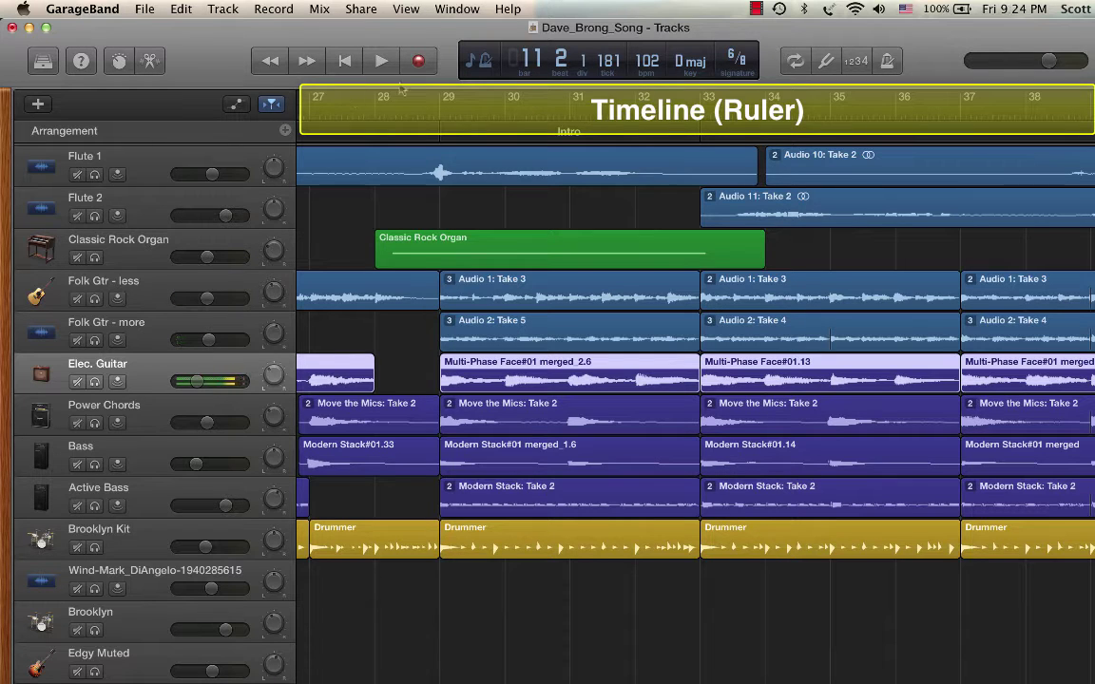
Step: Play the song from its start, selecting the Audio 2: Take 5 region and the first Classic Rock Organ region during playback
left_click(345, 61)
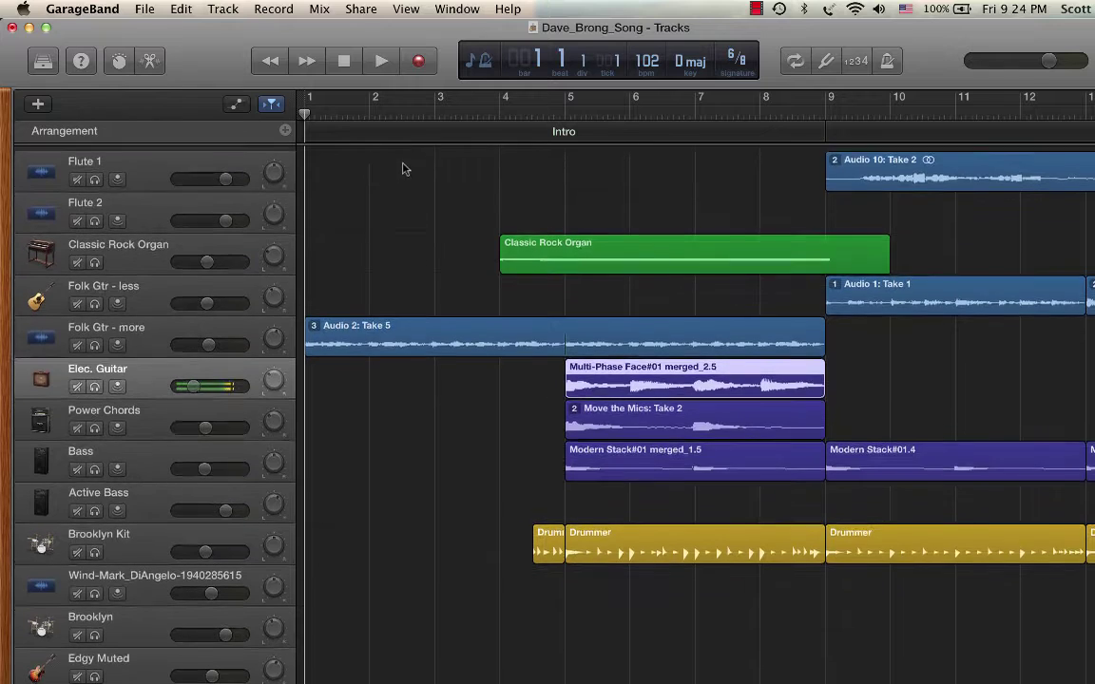
left_click(381, 62)
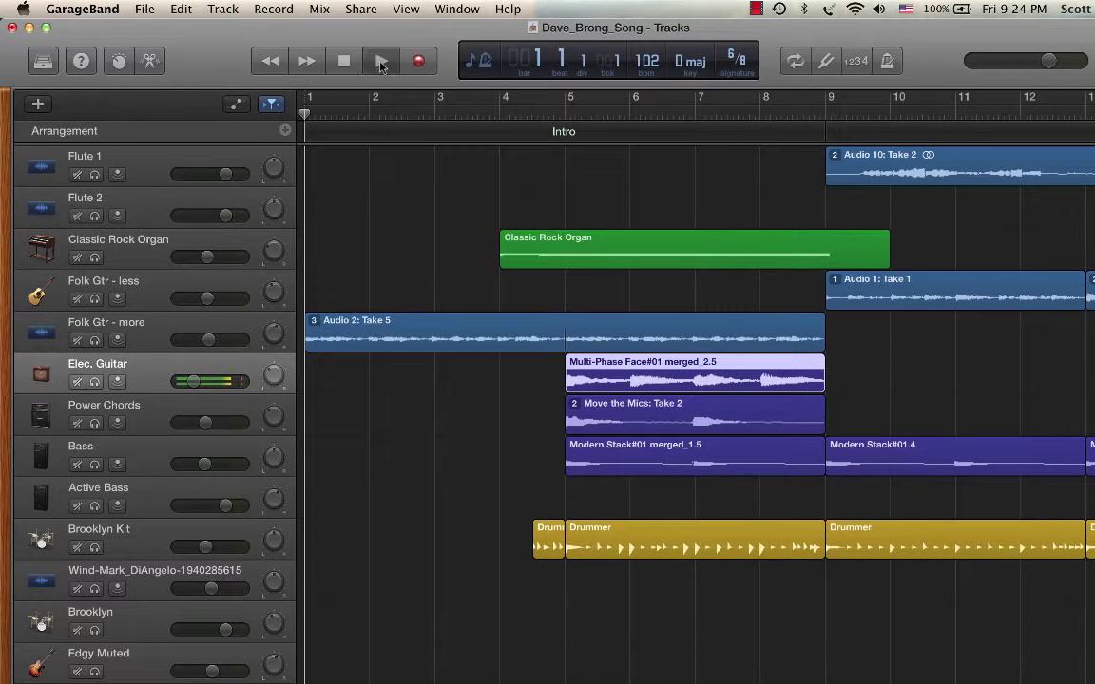
left_click(418, 337)
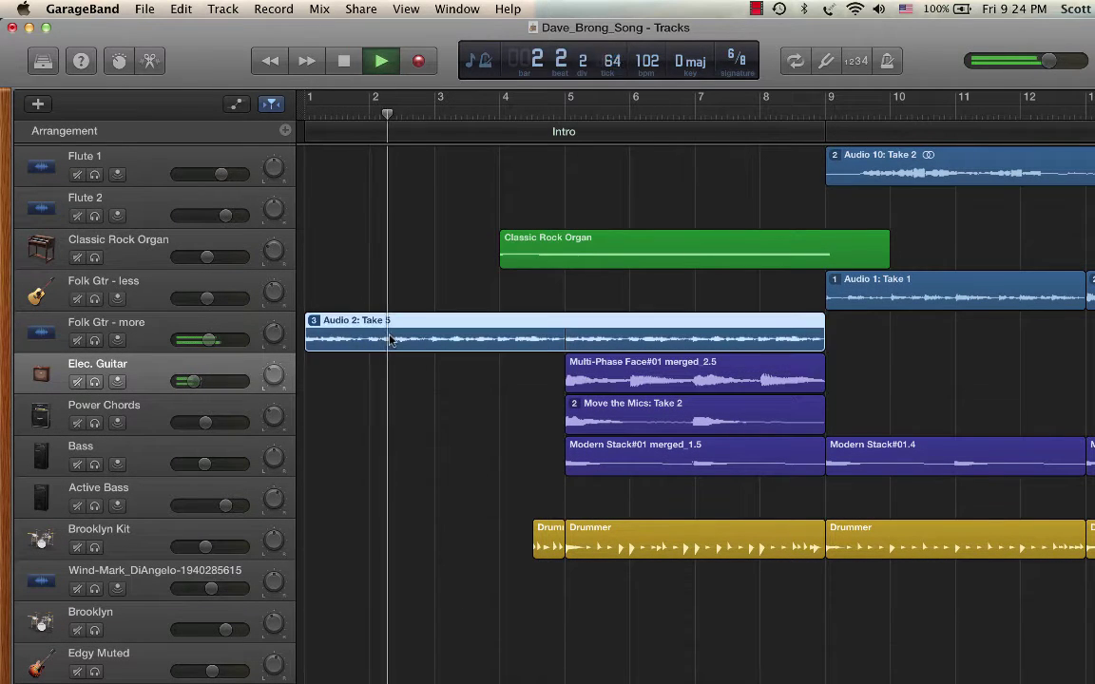
left_click(568, 257)
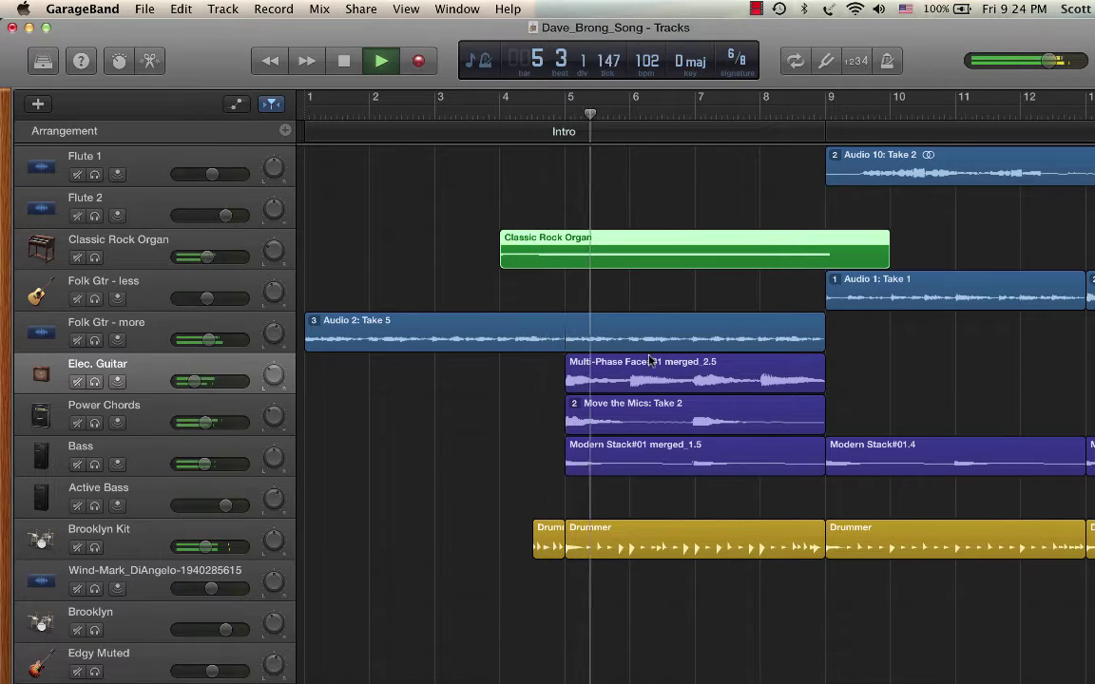
Step: Solo the Brooklyn Kit track briefly during playback, turn its solo off again, and stop playback
scroll(671, 419, "down", 20)
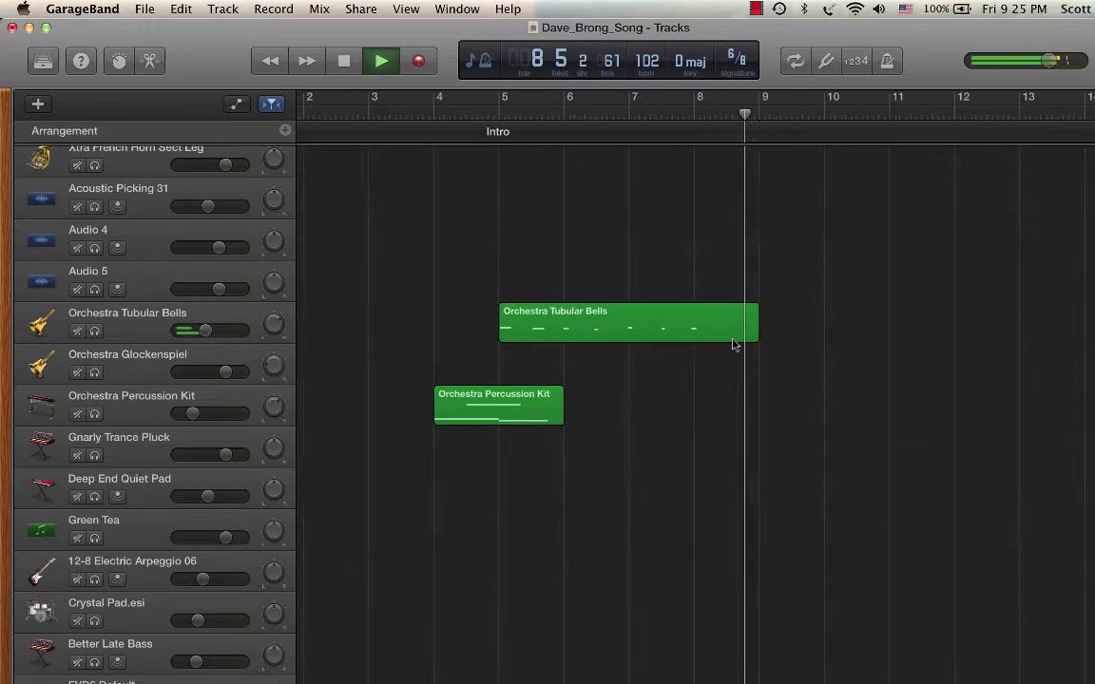
scroll(731, 343, "up", 20)
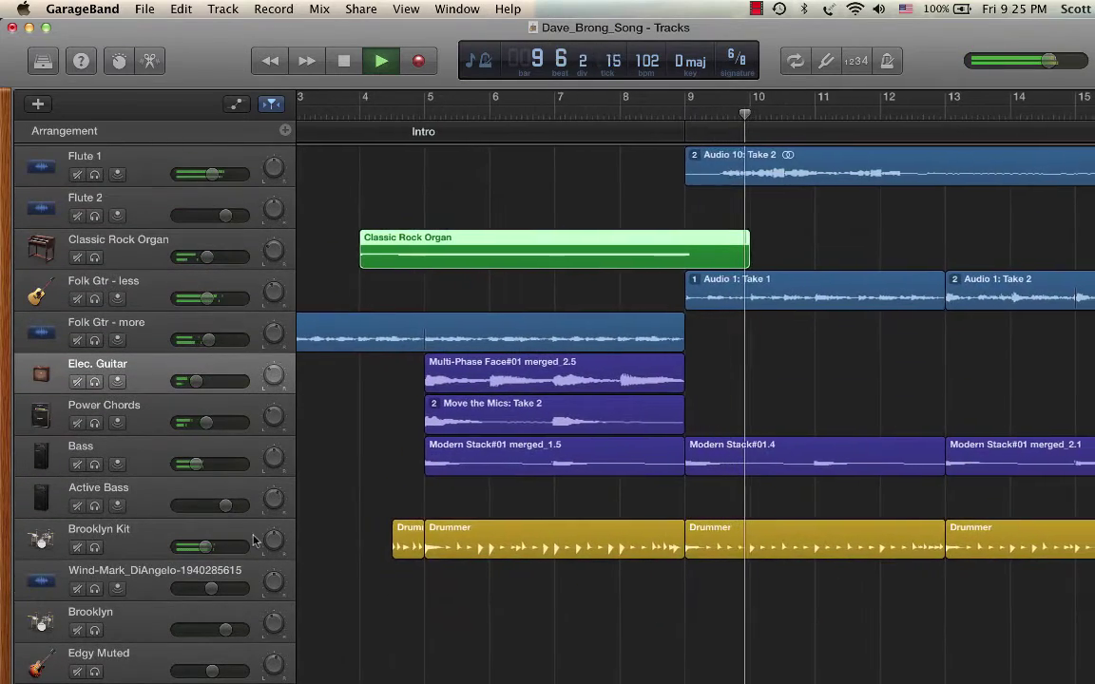
key("s")
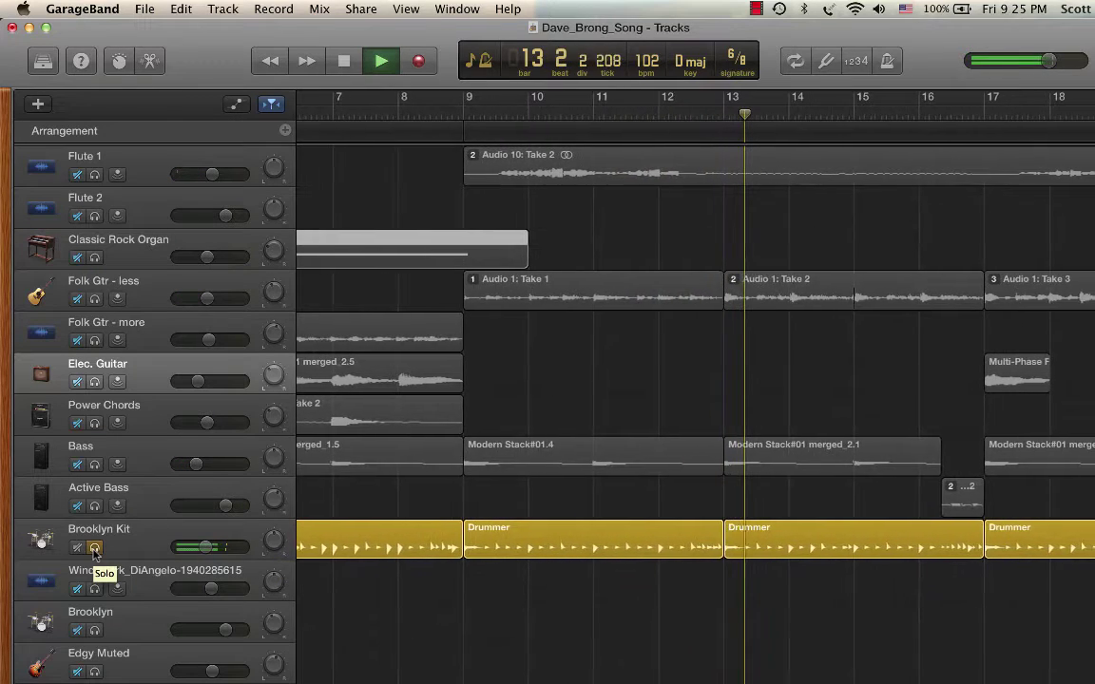
key("s")
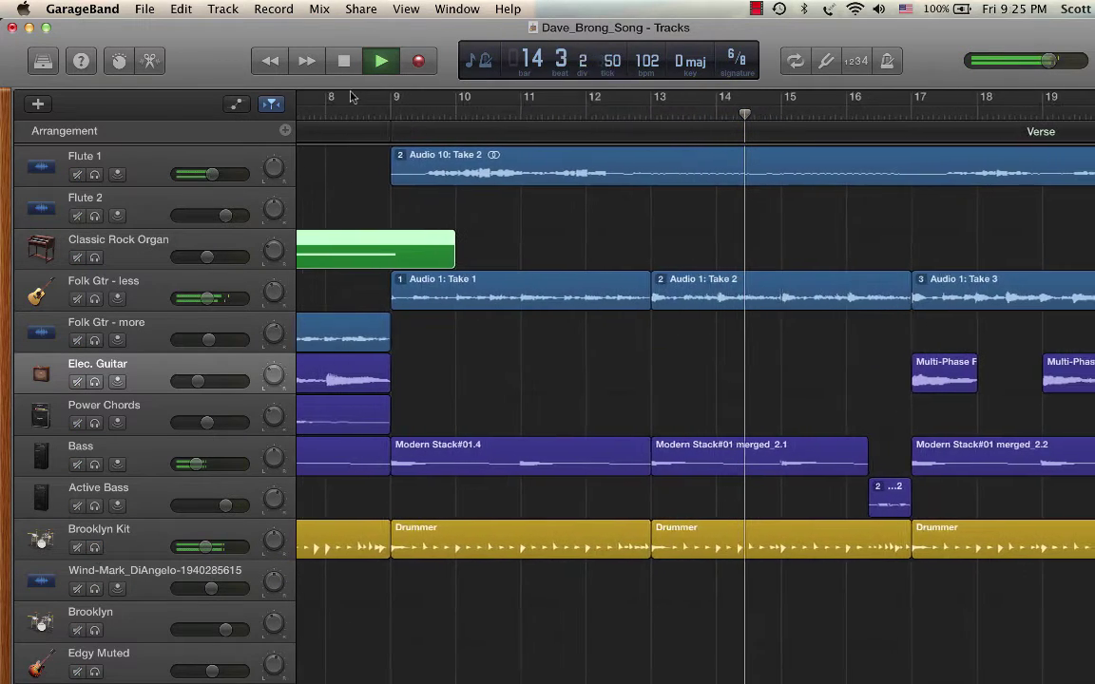
left_click(345, 62)
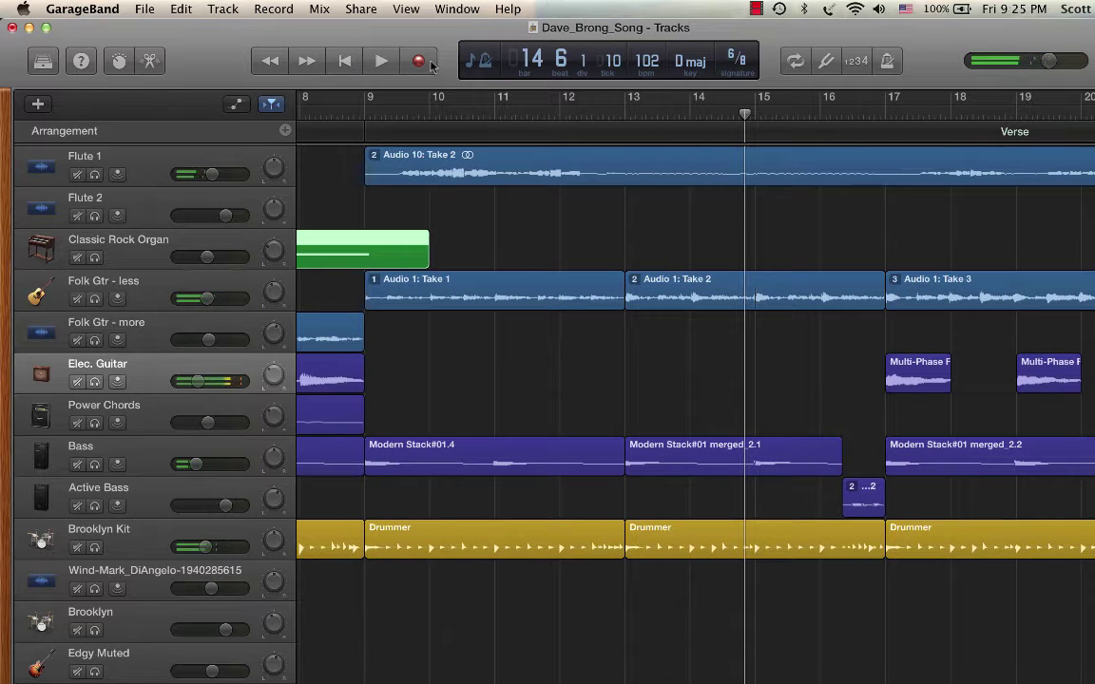
Step: Record-enable Folk Gtr - less, Classic Rock Organ, Flute 2 and Flute 1 one after another by selecting their track headers
left_click(147, 283)
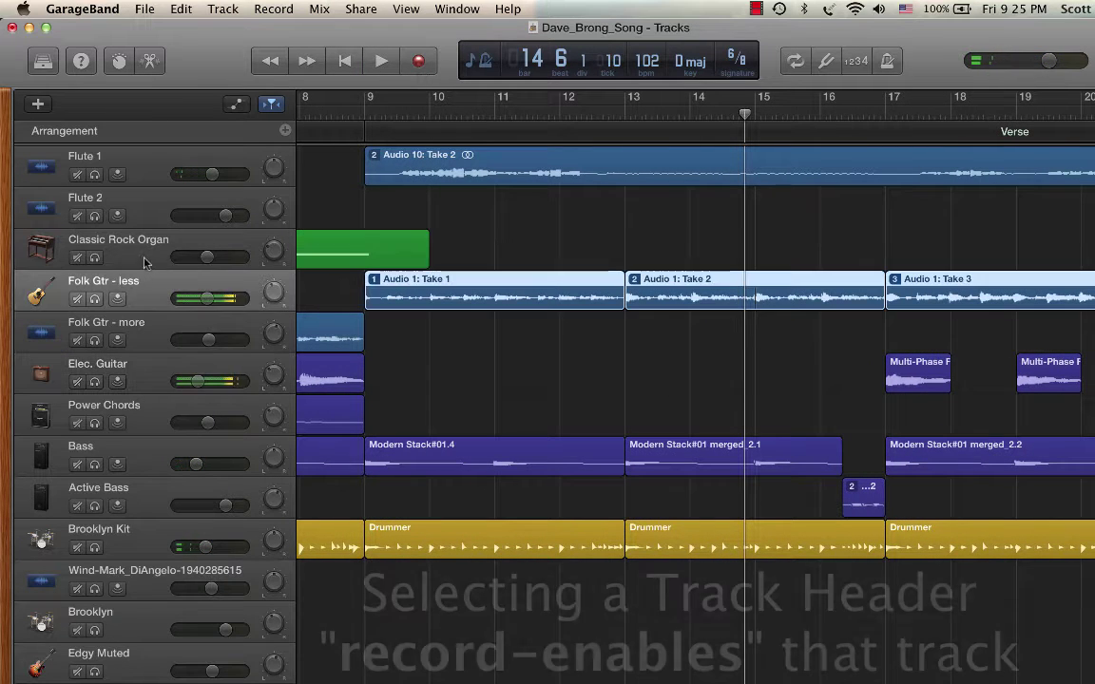
left_click(143, 246)
left_click(140, 197)
left_click(167, 159)
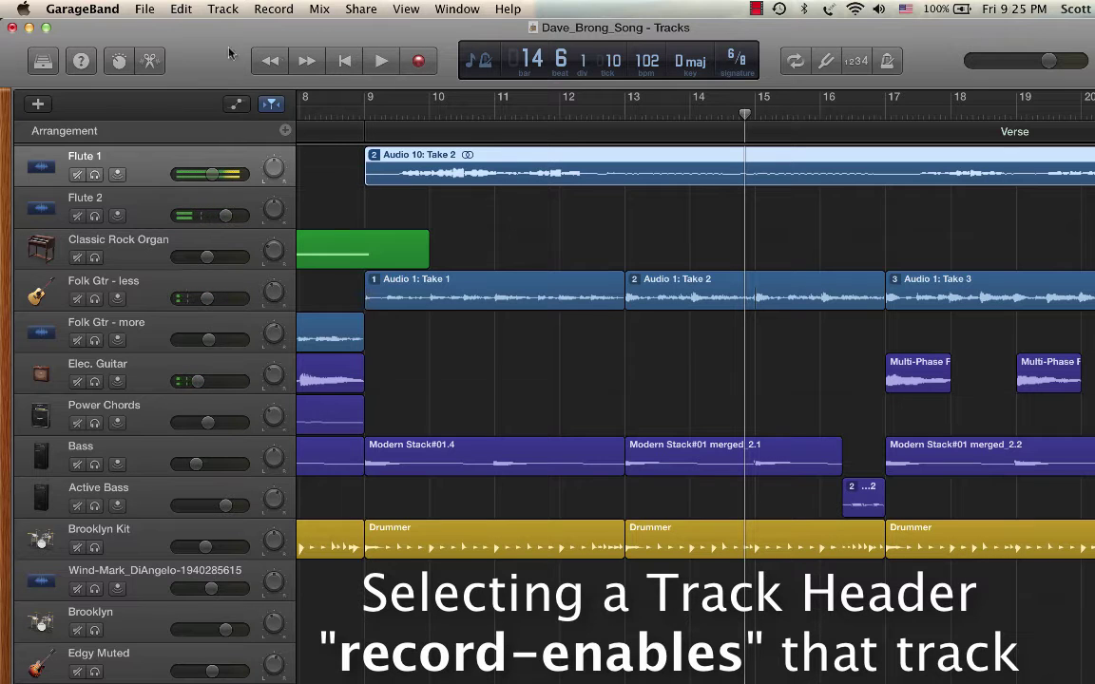
Step: Return the playhead to the start, set its bar position to 4, and keep D major as the project key
key("Return")
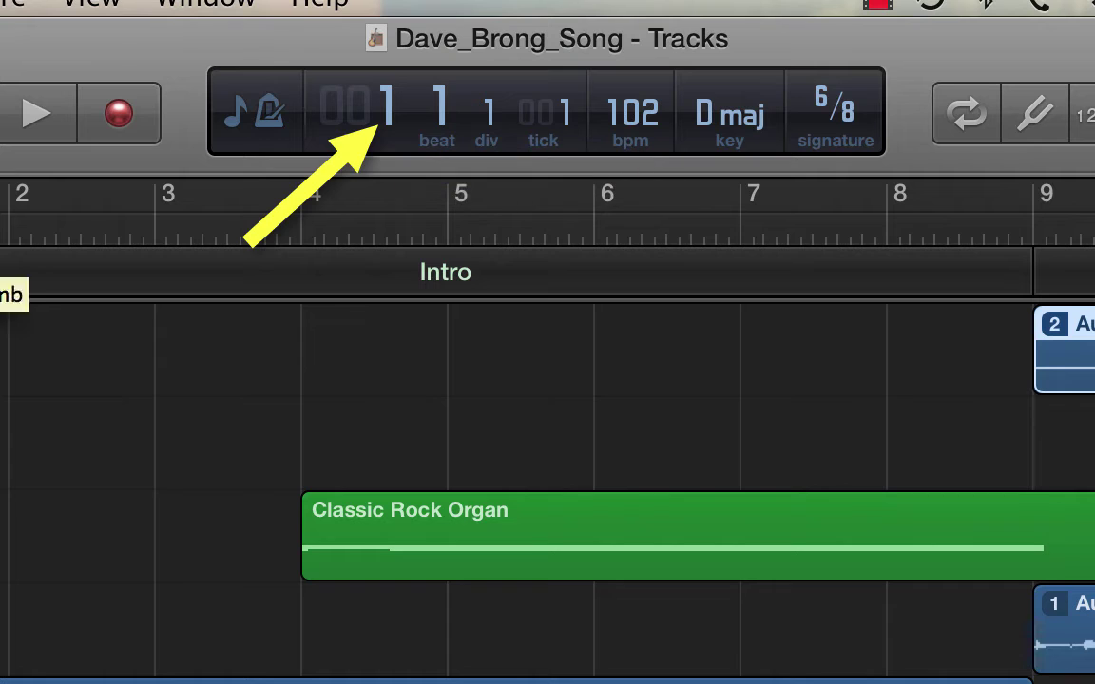
left_click_drag(392, 122, 447, 125)
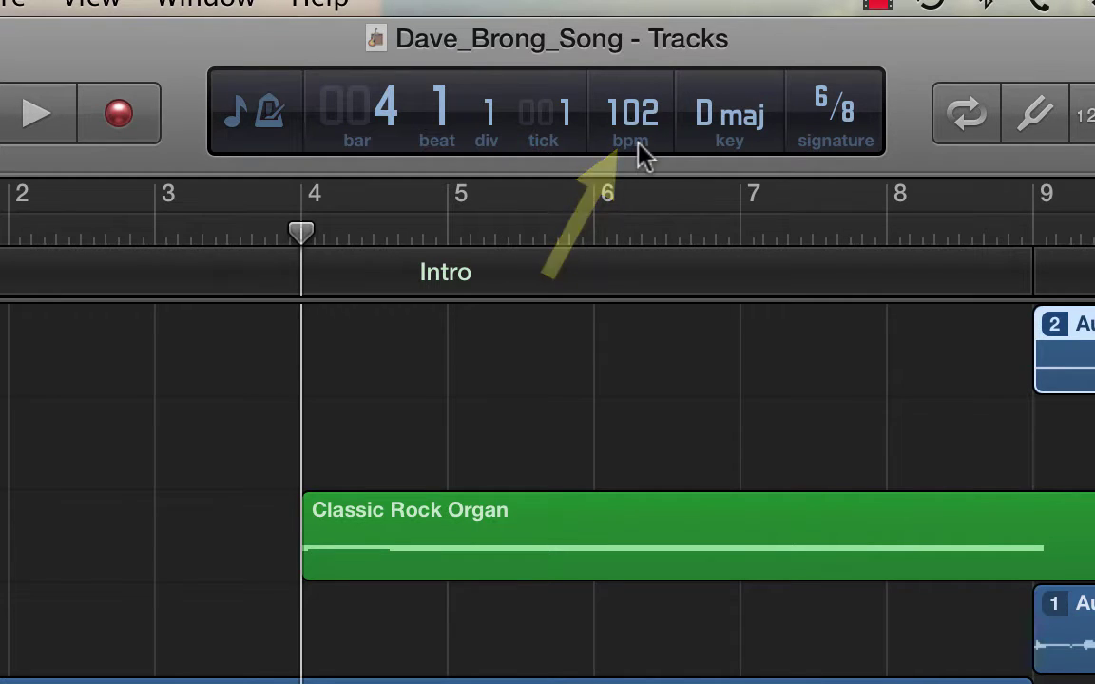
left_click(737, 137)
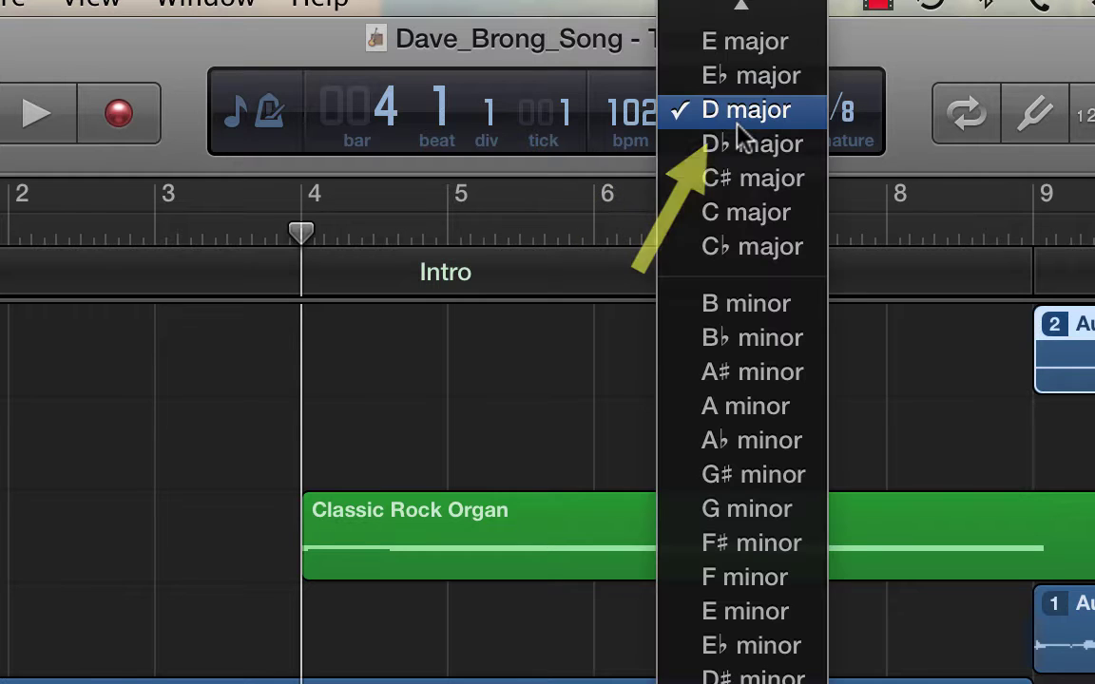
left_click(738, 124)
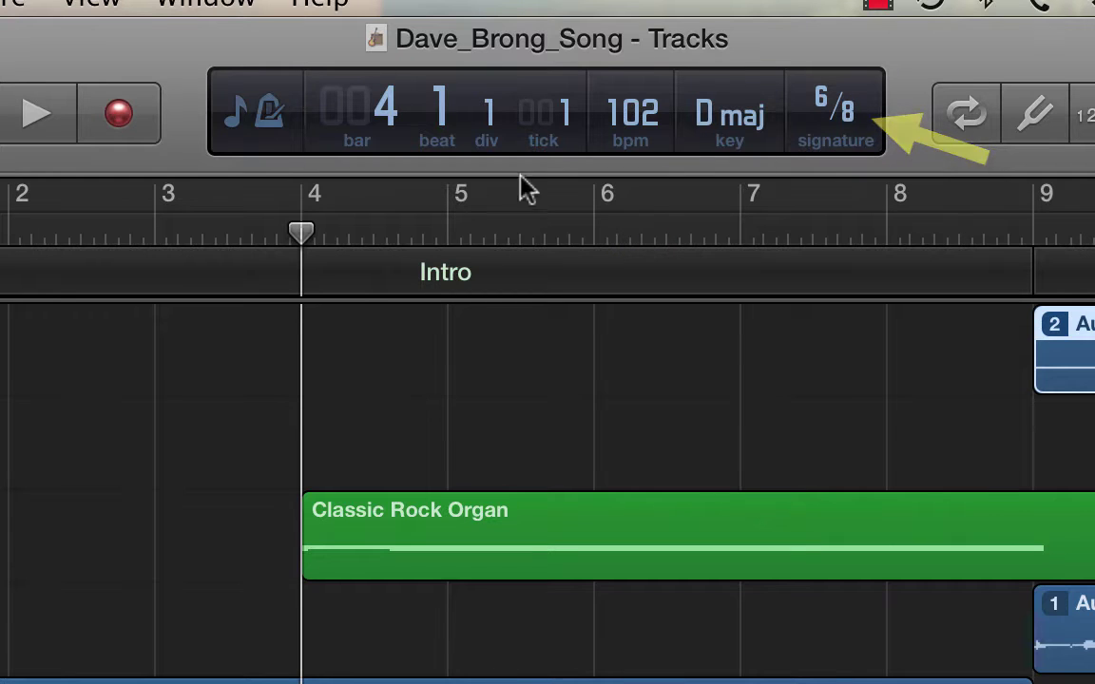
Step: Switch the position display to Time and move the playhead to 00:05:09.00
left_click(245, 116)
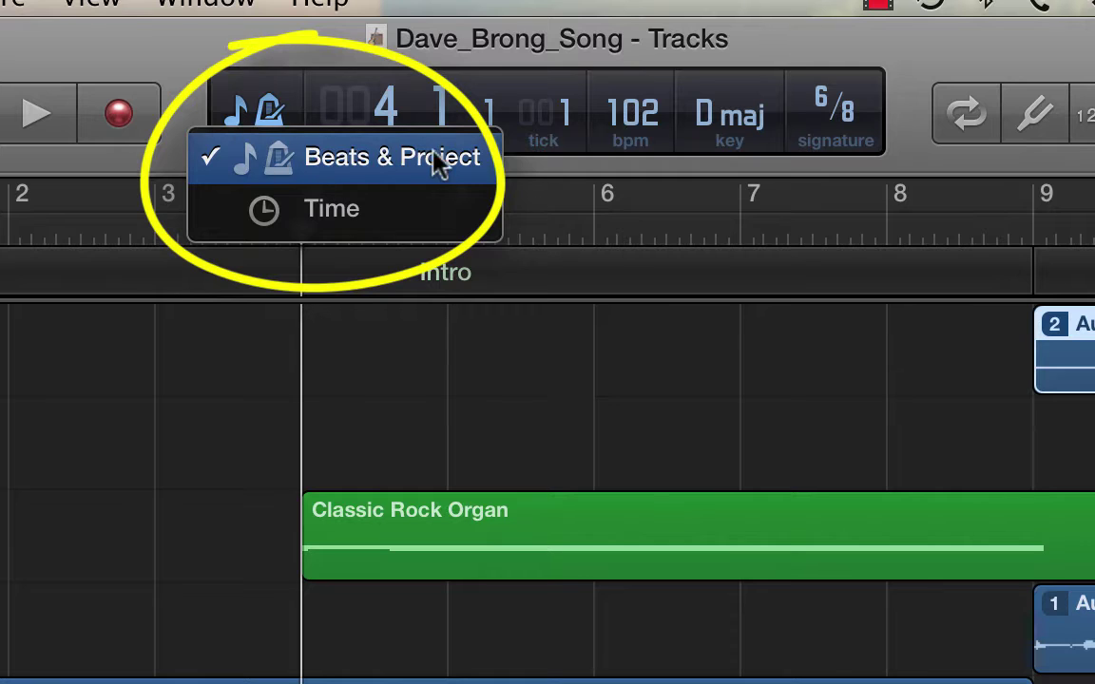
left_click(335, 209)
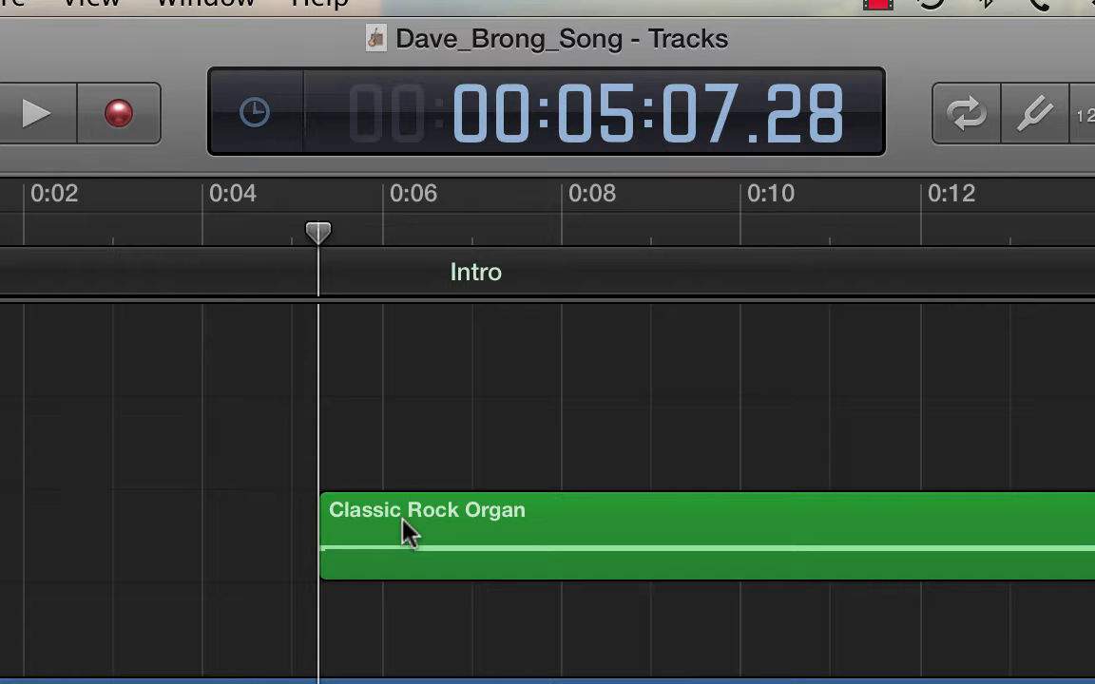
mouse_move(319, 231)
left_mouse_down()
mouse_move(311, 237)
mouse_move(323, 235)
left_mouse_up()
scroll(323, 235, "left", 1)
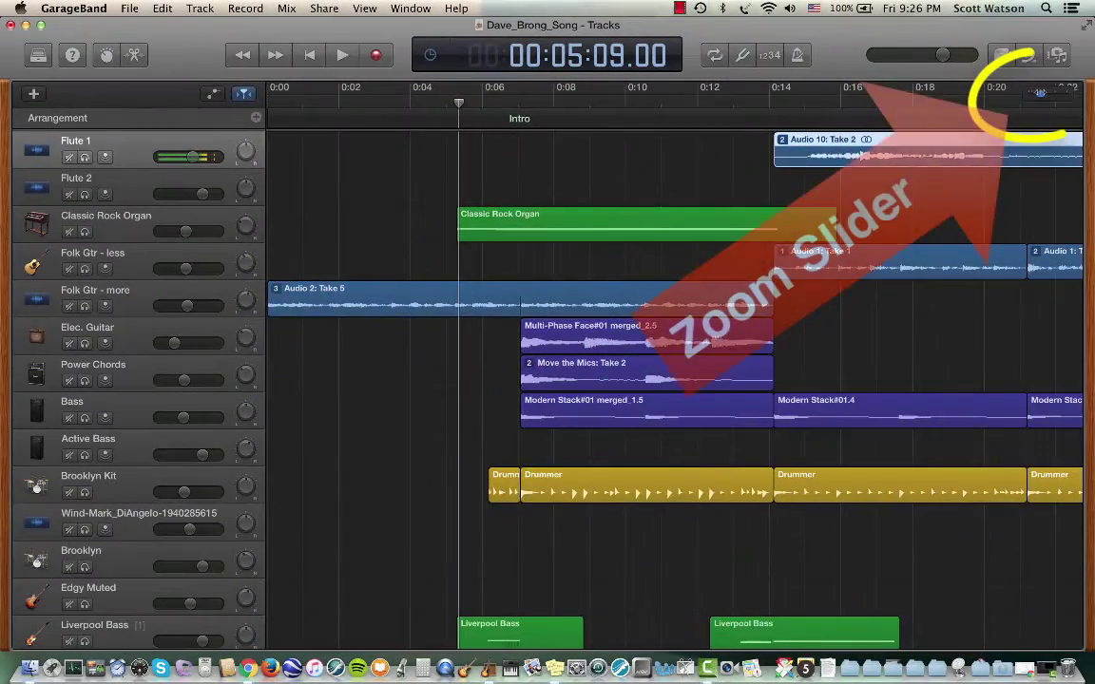
Step: Zoom the timeline out to the whole song, place the playhead at about 3:27, and zoom partway back in
left_click_drag(1040, 94, 1026, 94)
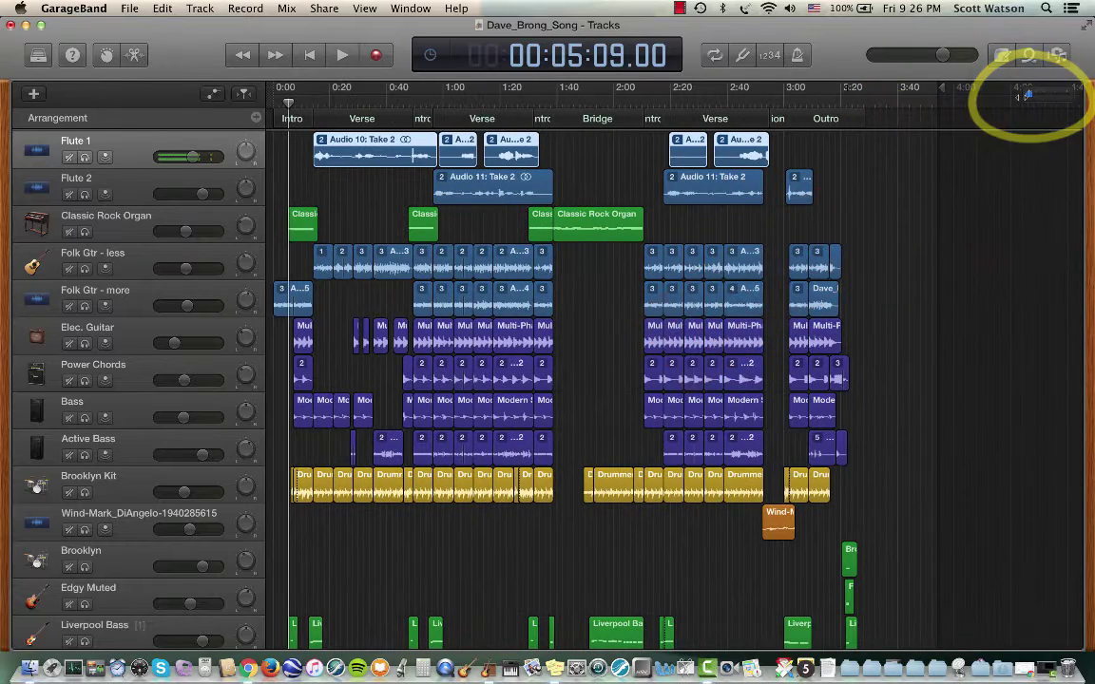
left_click(860, 98)
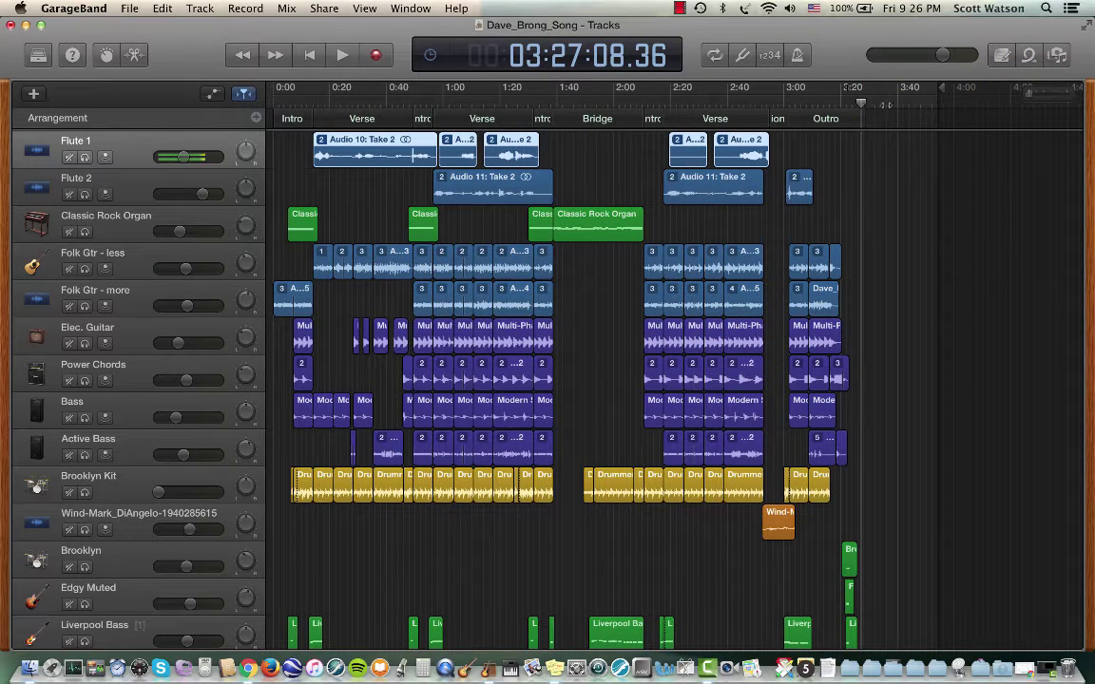
left_click_drag(1026, 93, 1034, 92)
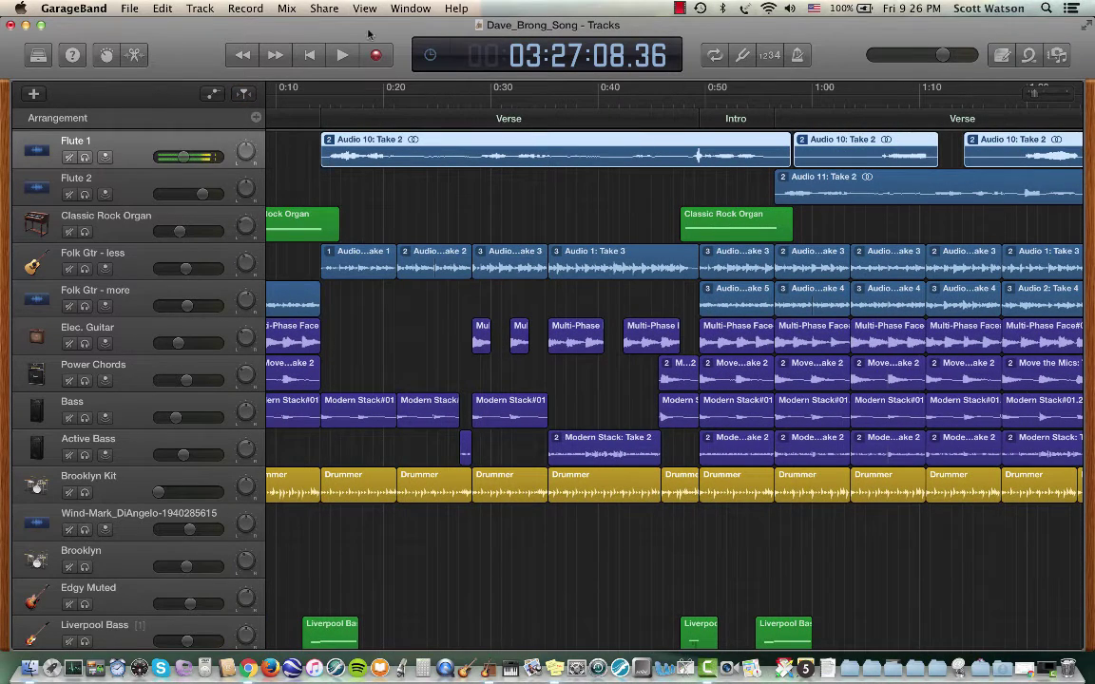
Step: Return the playhead to the start of the song and switch the position display to Beats & Project
left_click(310, 55)
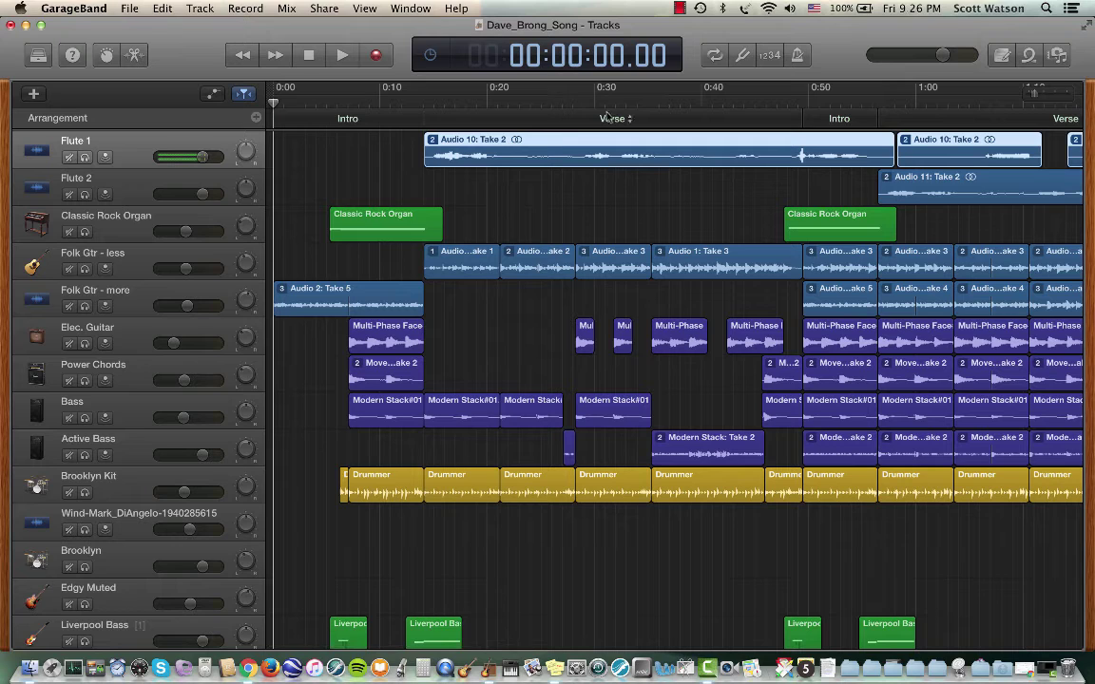
left_click(429, 54)
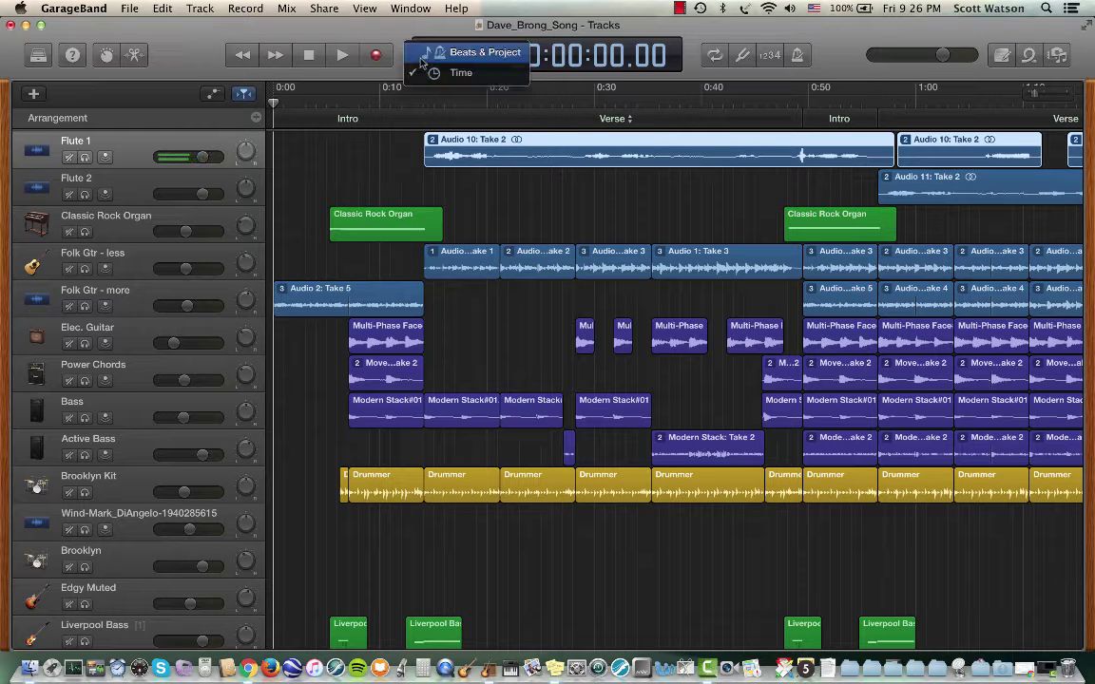
left_click(442, 76)
left_click(435, 59)
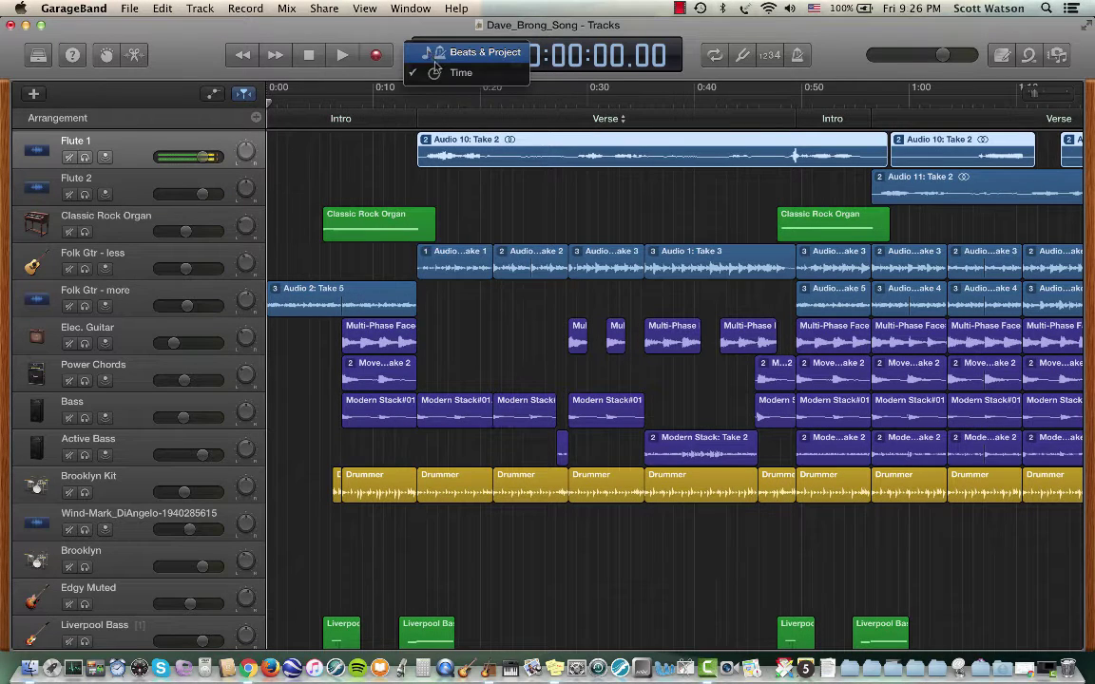
left_click(436, 53)
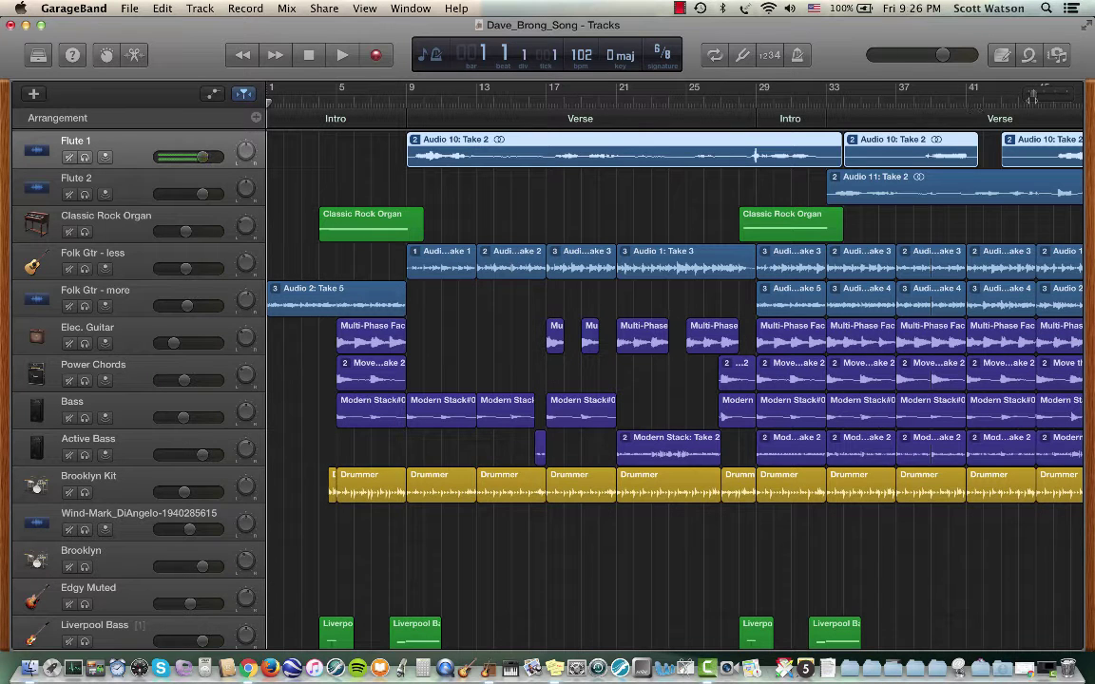
Step: Zoom in on the timeline and place the playhead at bar 10
left_click_drag(1034, 96, 1044, 96)
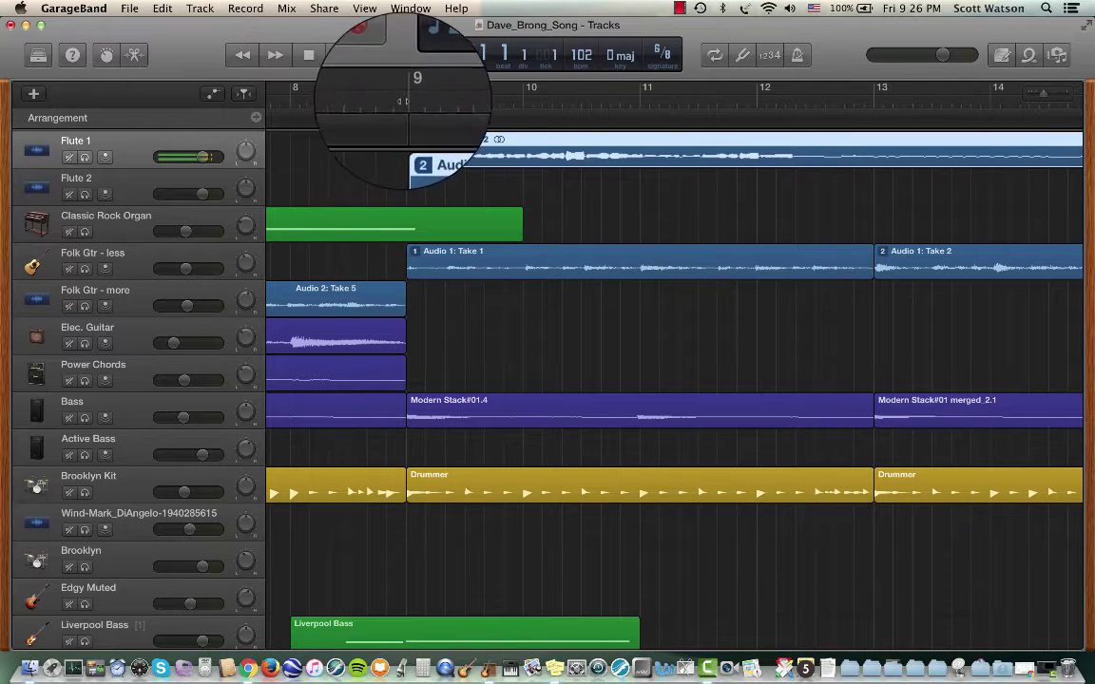
left_click(526, 100)
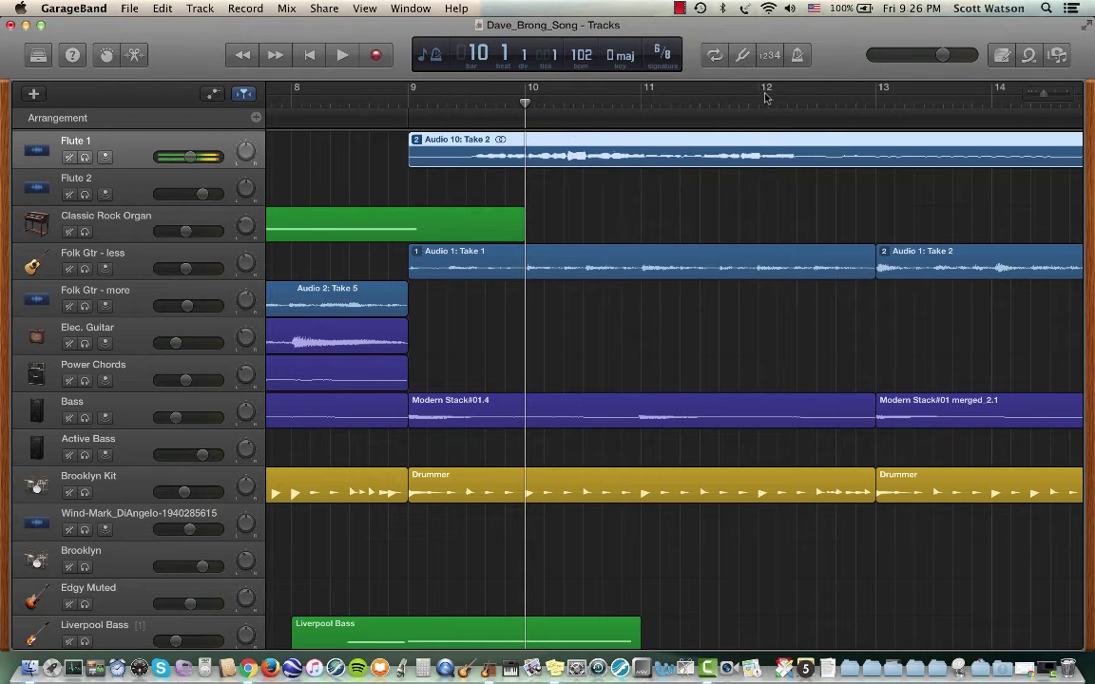
Step: Switch Cycle mode on and back off, and open and close the Tuner
left_click(714, 56)
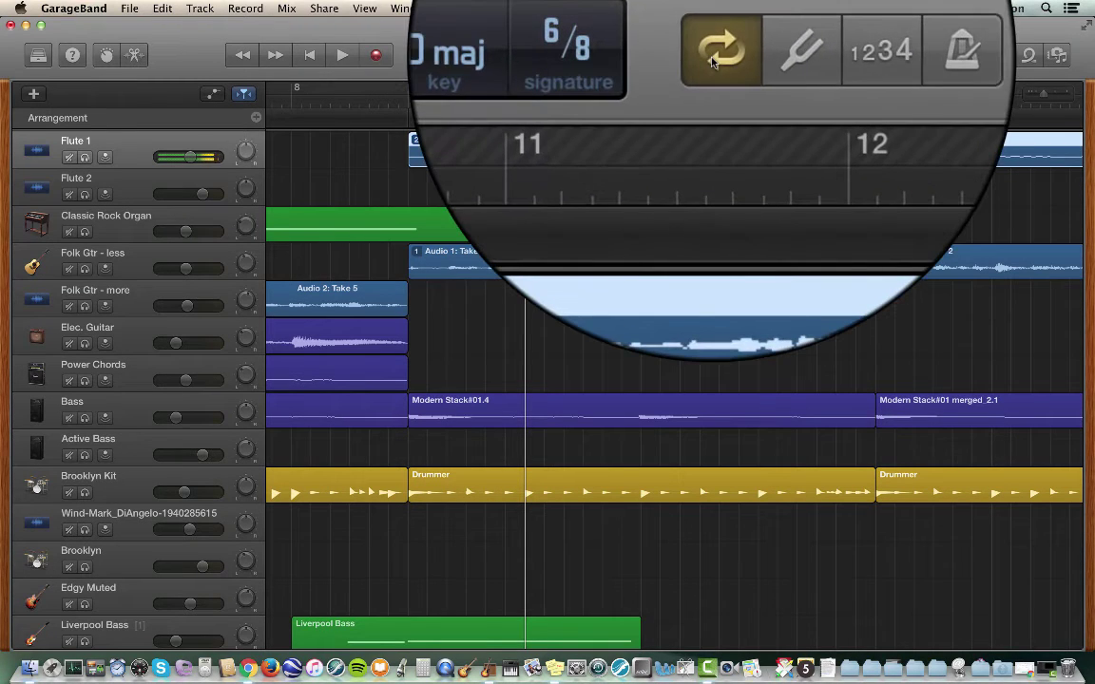
left_click(713, 56)
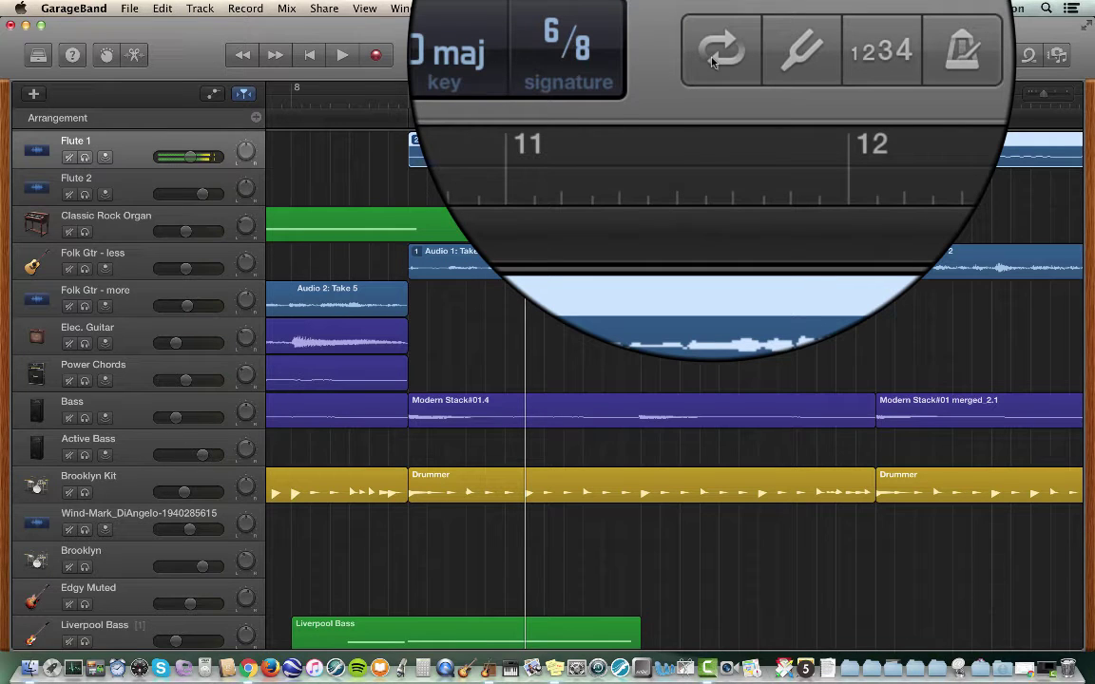
left_click(714, 55)
left_click(714, 57)
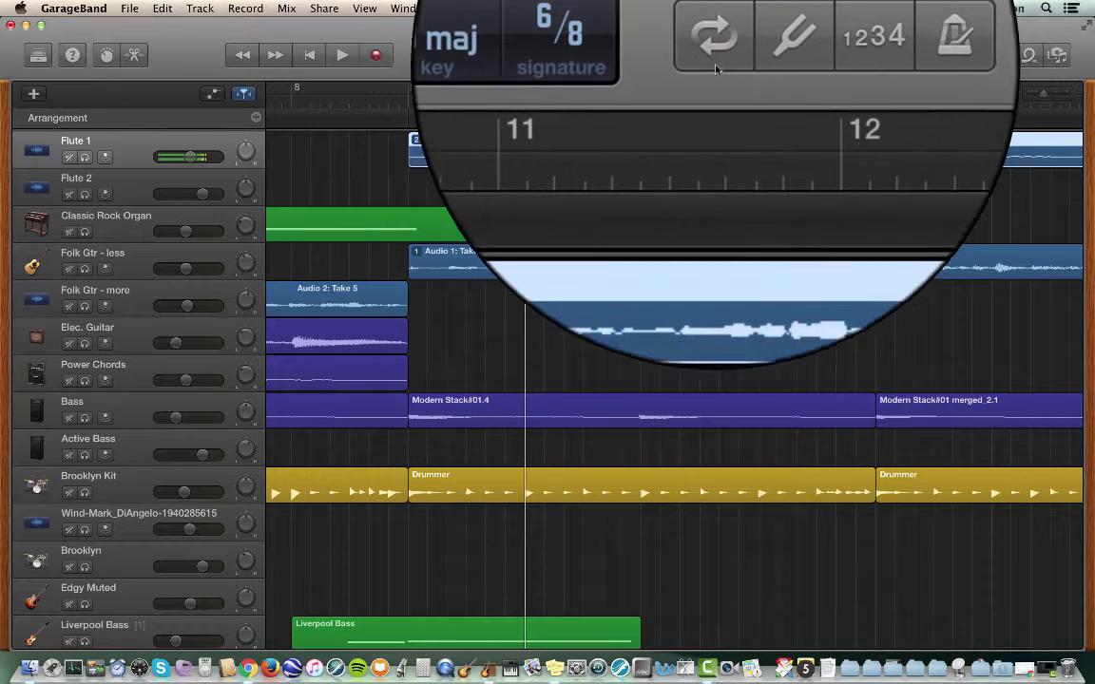
left_click(743, 55)
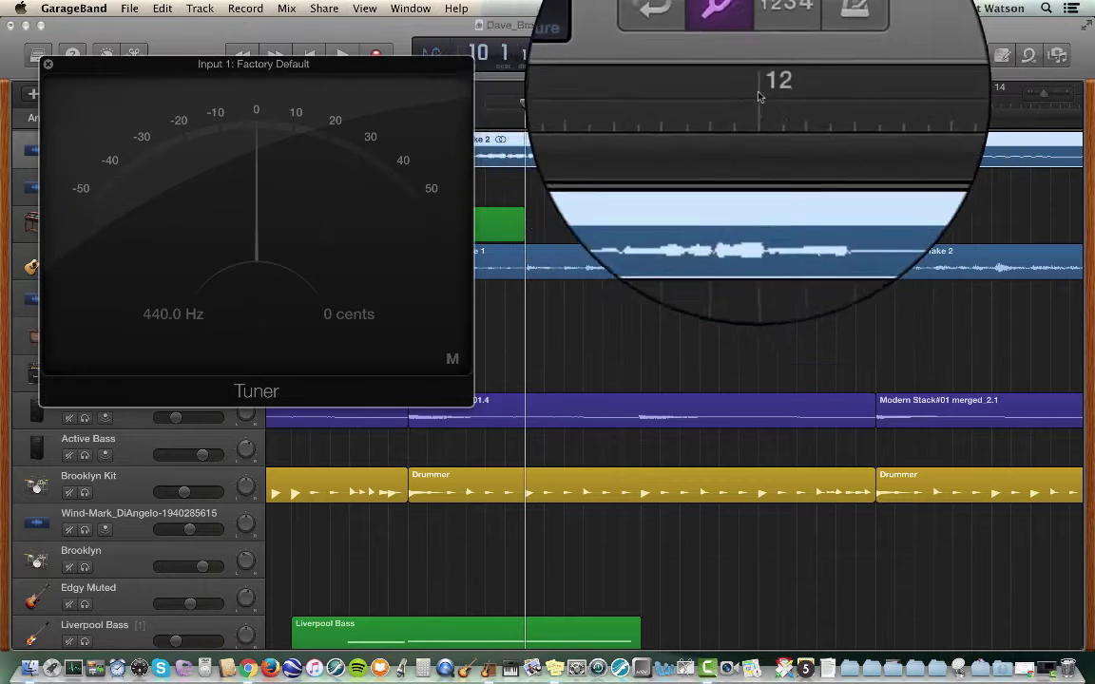
left_click(48, 67)
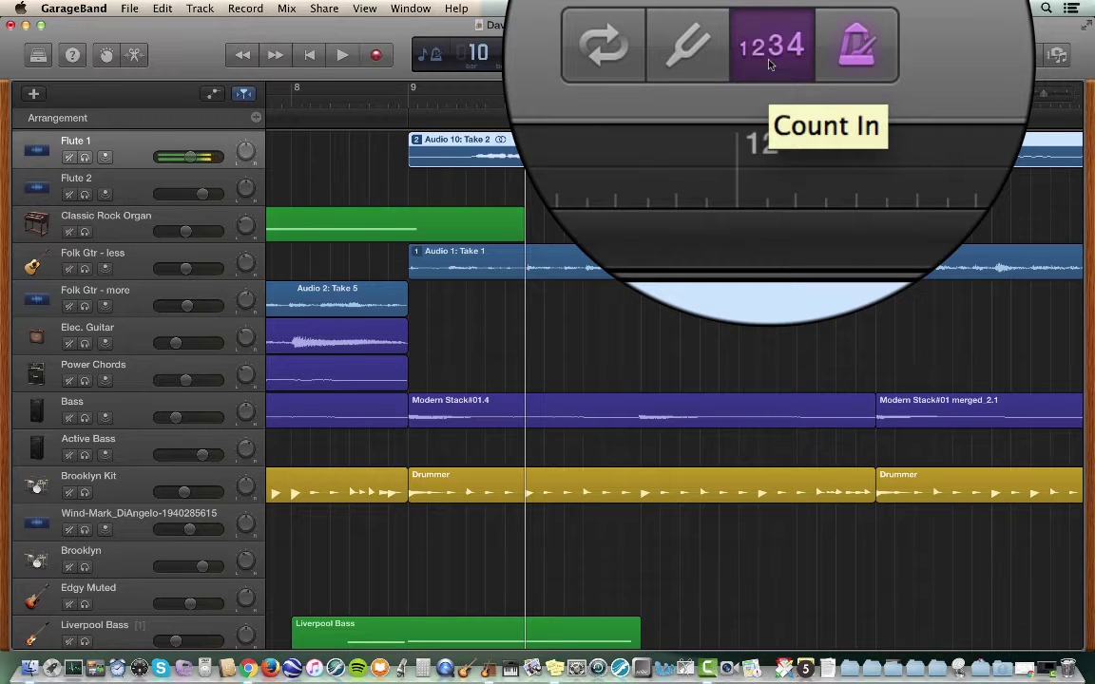
Step: Switch off Count In and the metronome
left_click(770, 61)
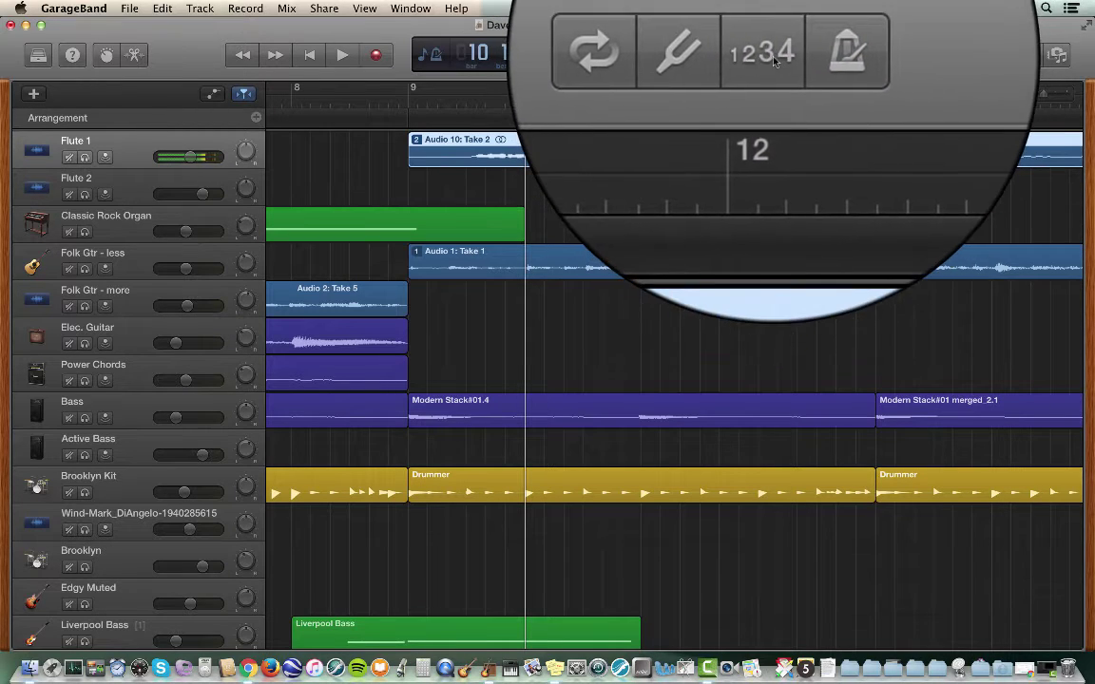
left_click(796, 59)
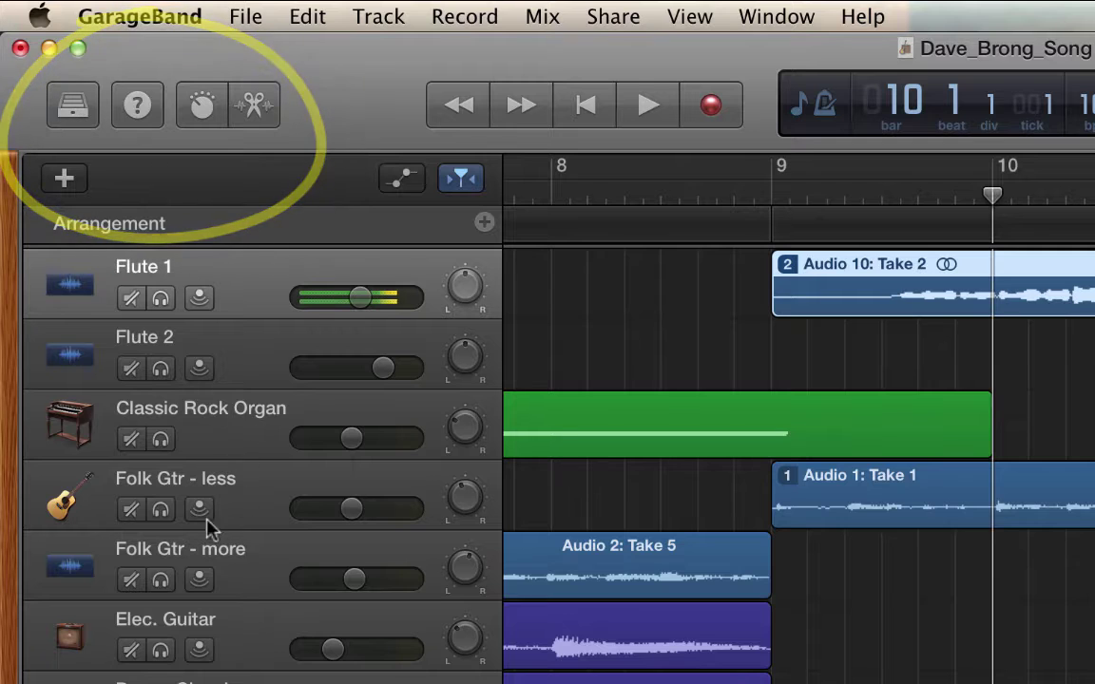
Step: Show the Library for the Classic Rock Organ track and widen it to display instrument categories beside their patches
left_click(215, 446)
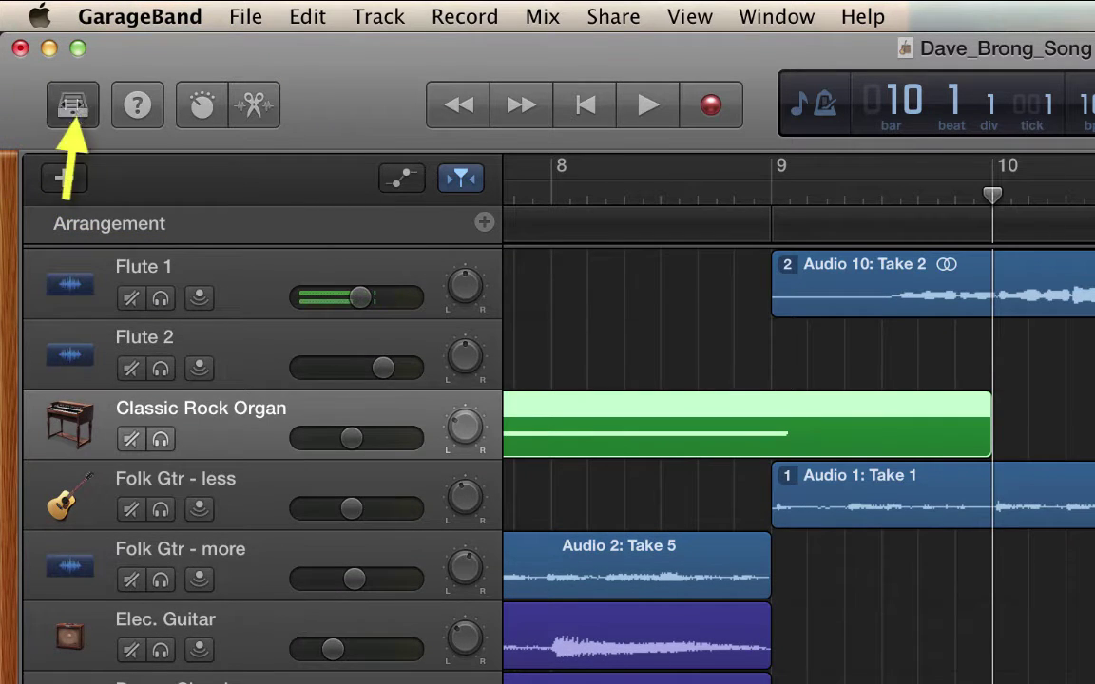
left_click(72, 104)
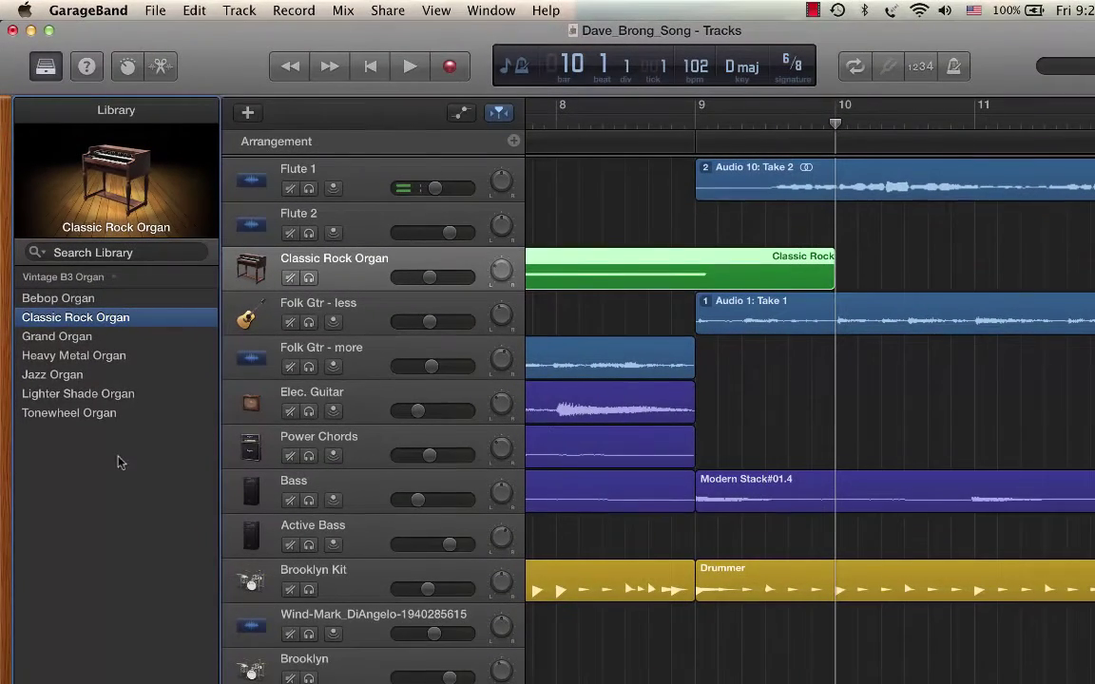
key("Left")
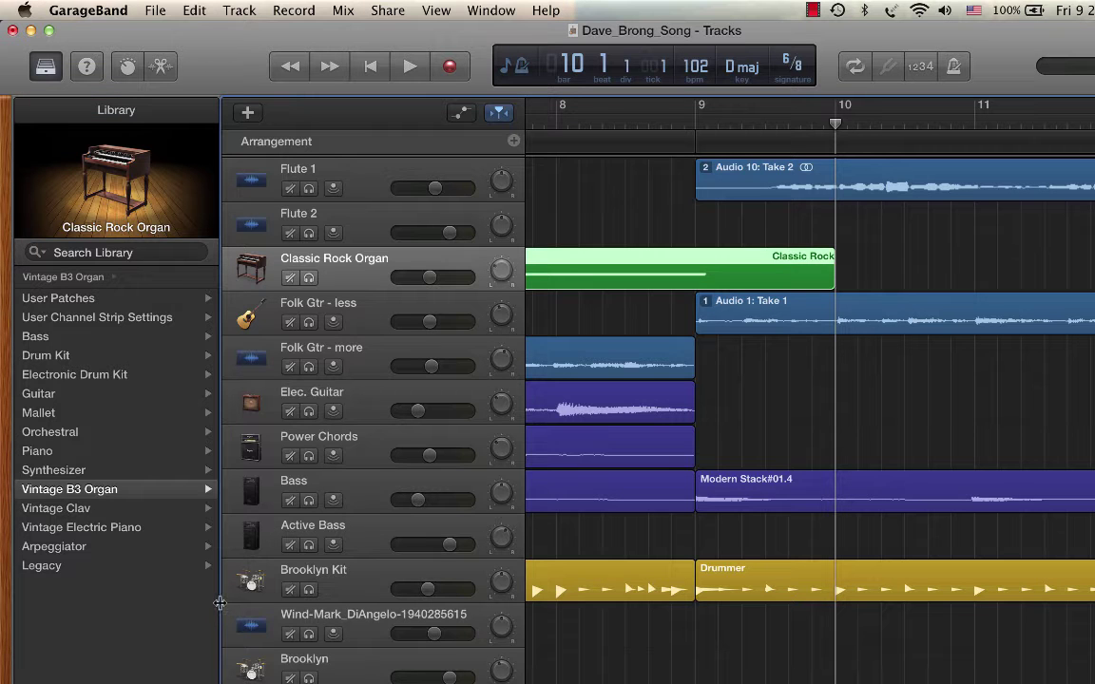
left_click_drag(219, 603, 355, 598)
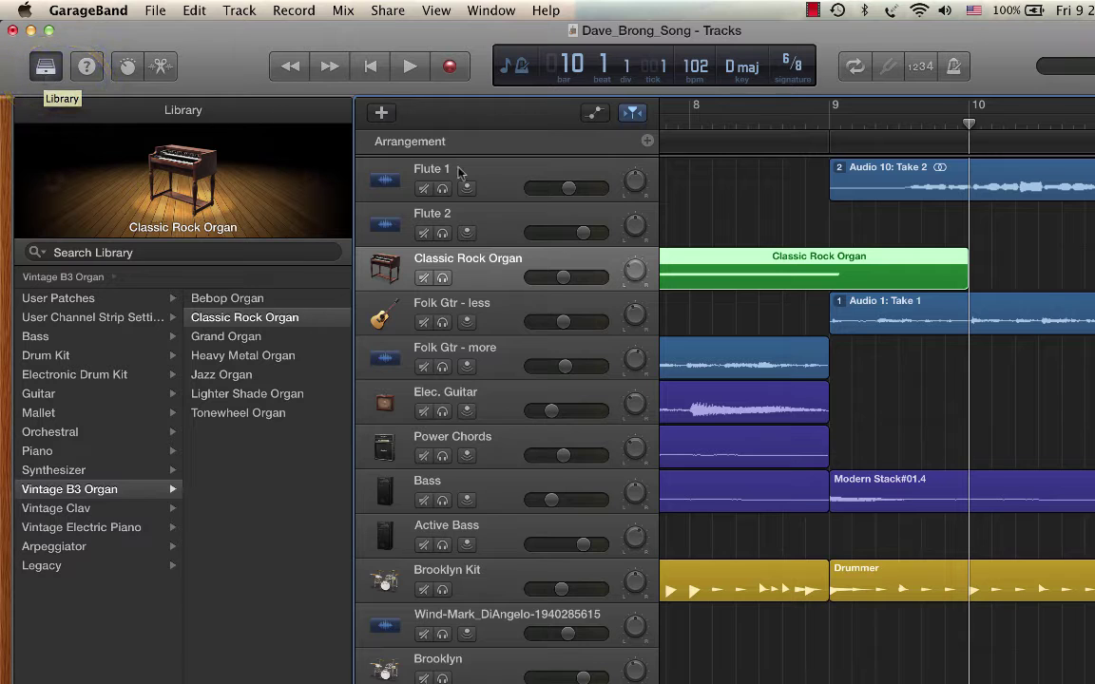
Step: View the Library categories for the Flute 1 track and close the Library
left_click(491, 187)
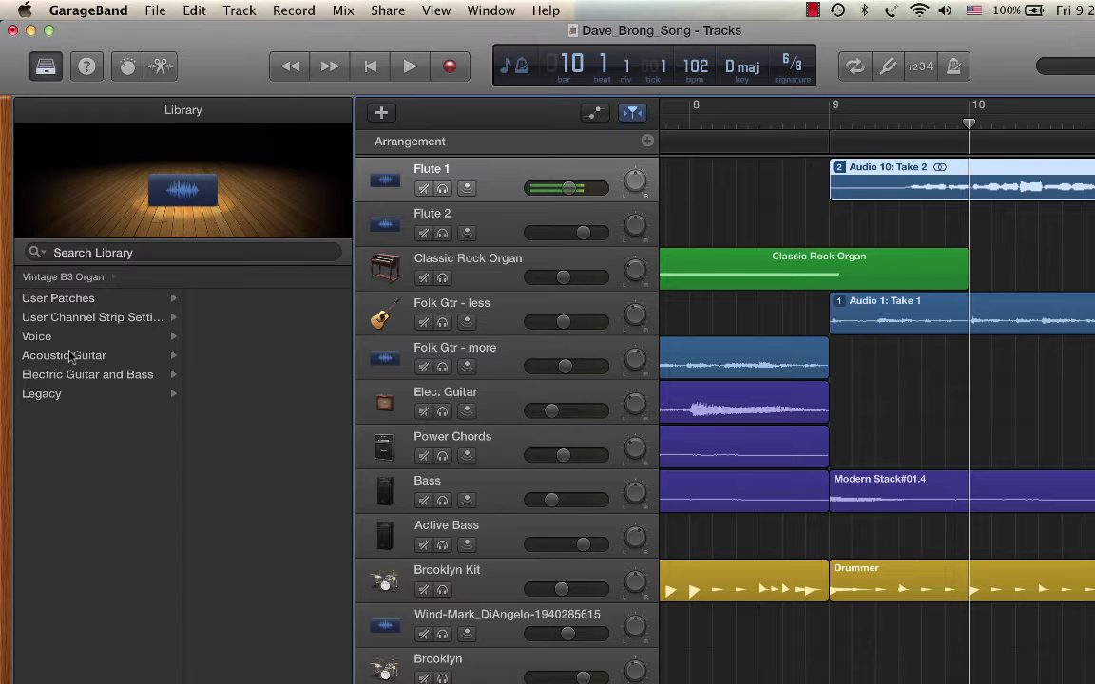
left_click(44, 66)
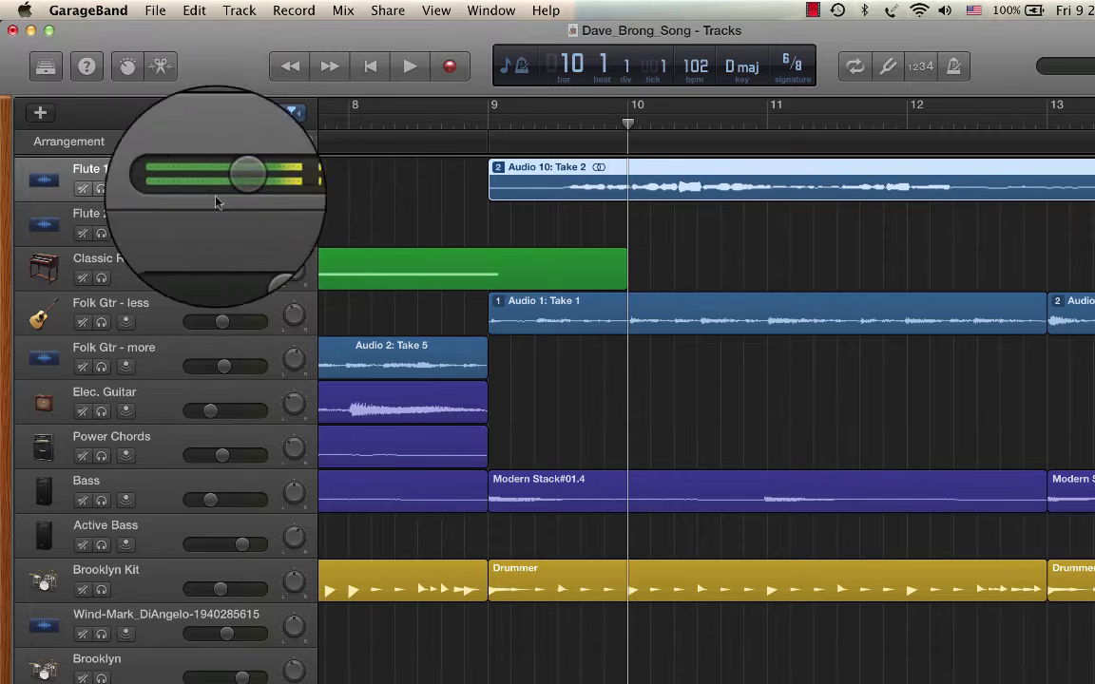
Step: Play the song from bar 10 with Flute 1 in the audio editor, enable the editor's Catch Playhead, and stop at bar 19
left_click(161, 66)
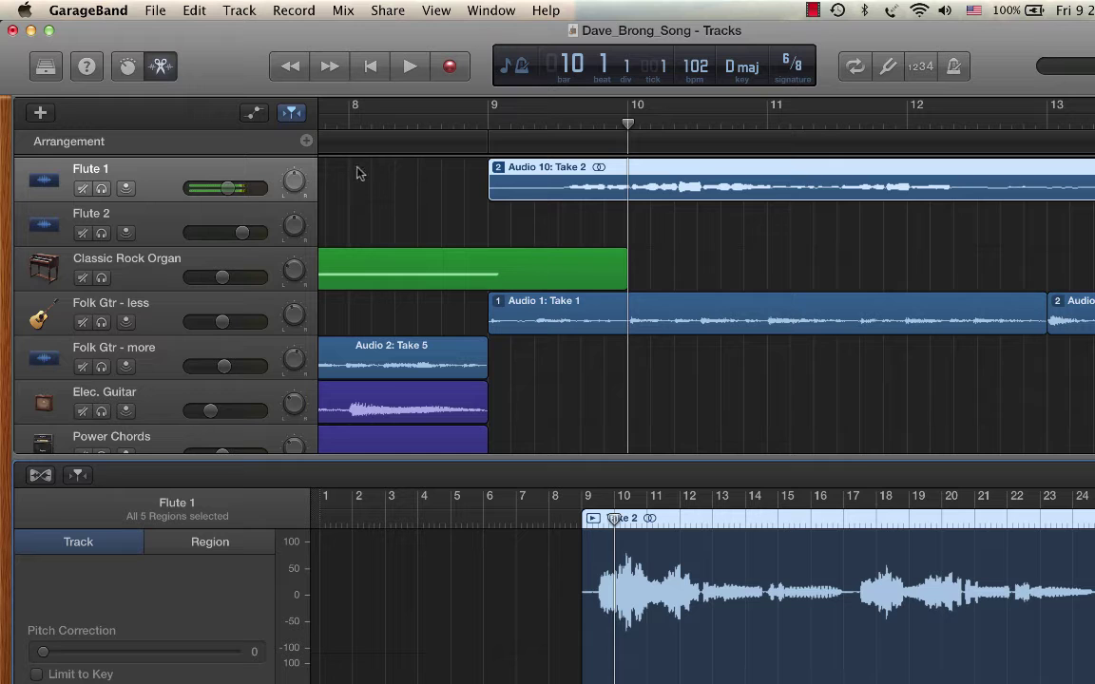
left_click(409, 66)
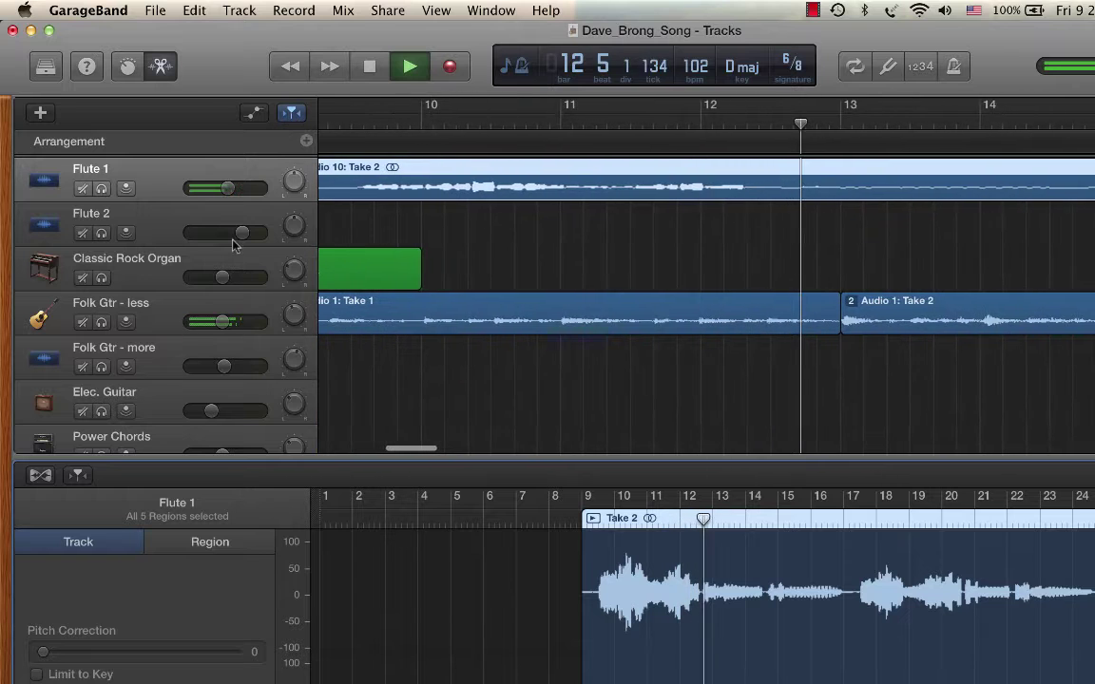
left_click(78, 475)
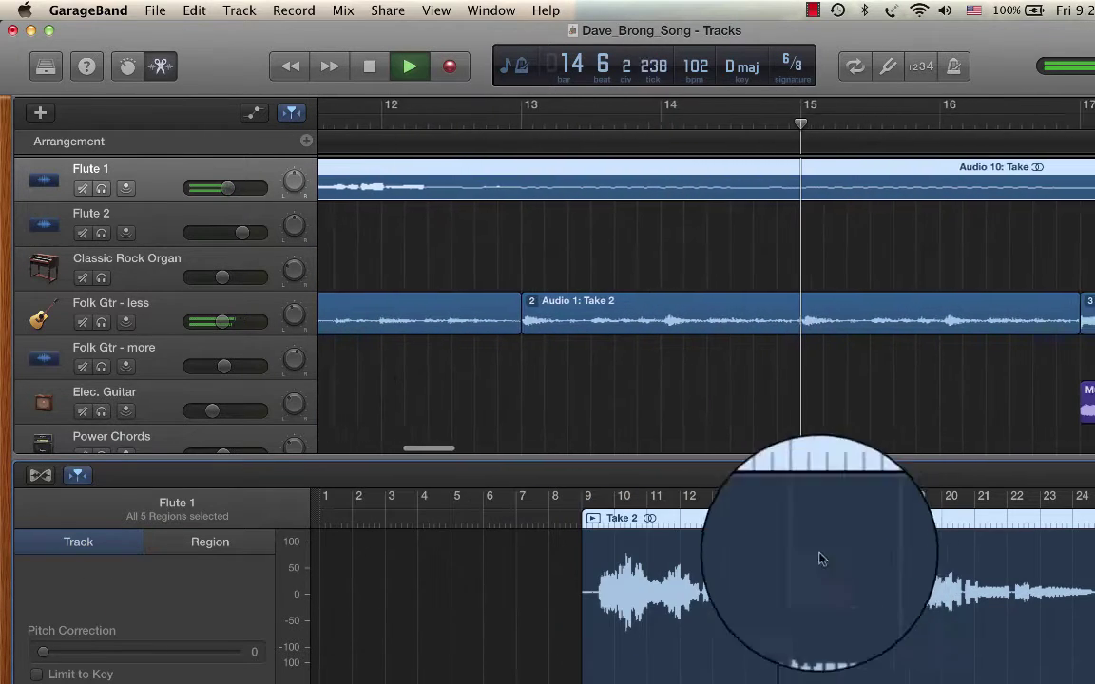
left_click(370, 69)
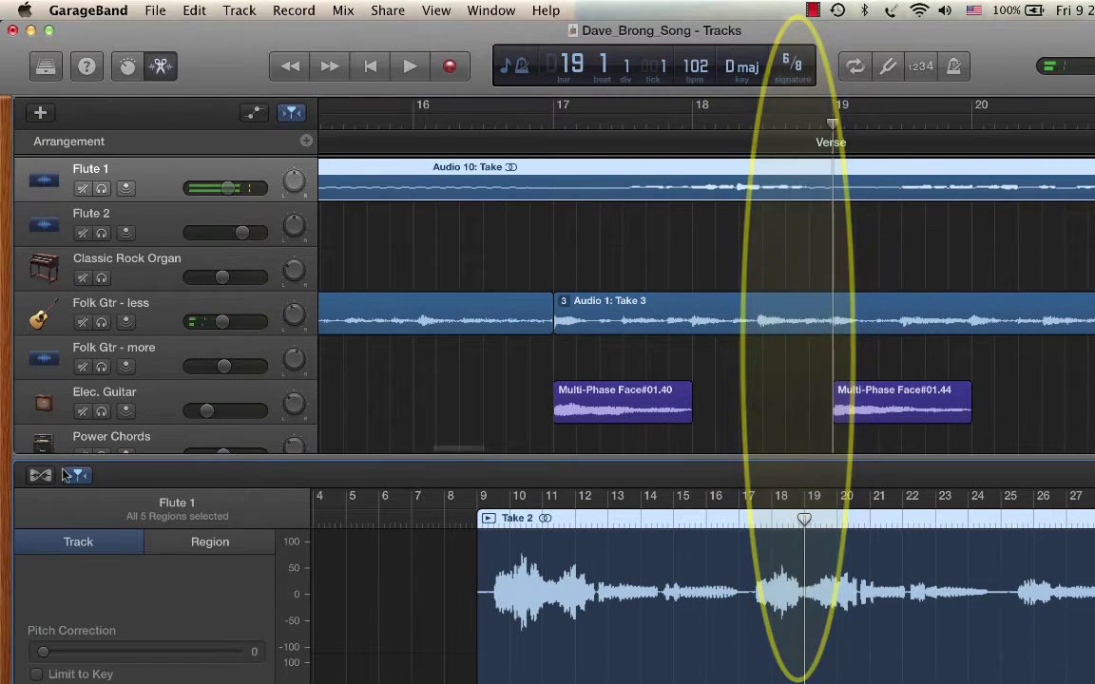
Step: Toggle Catch Playhead off and on for the tracks area and close the audio editor
left_click(78, 476)
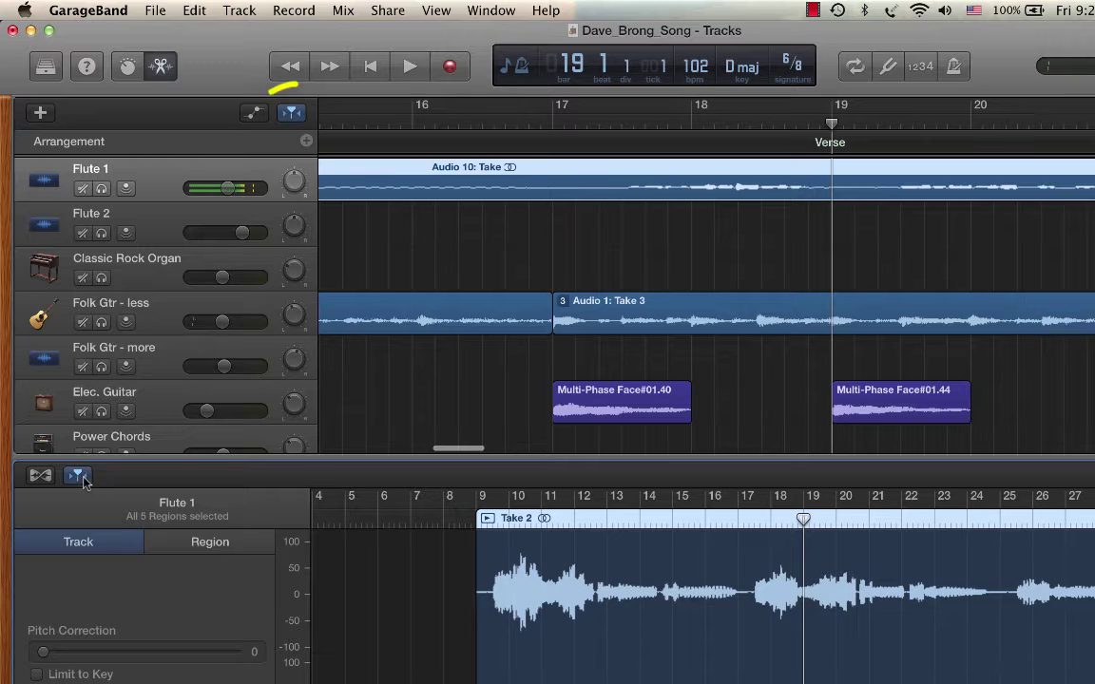
left_click(292, 114)
left_click(292, 115)
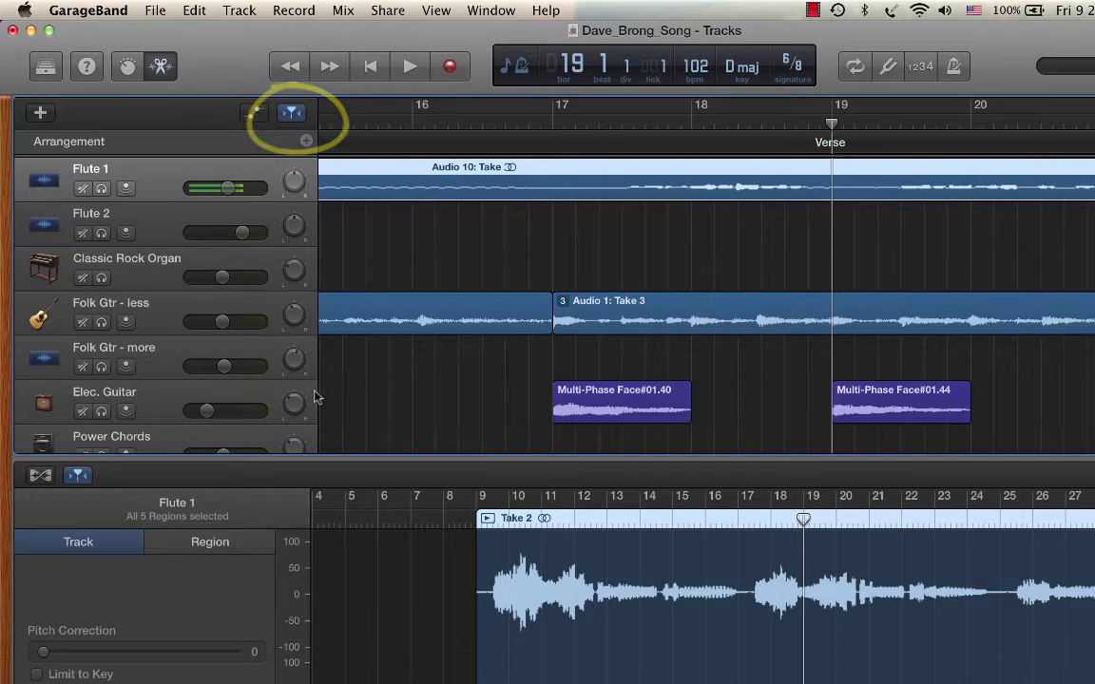
left_click(160, 69)
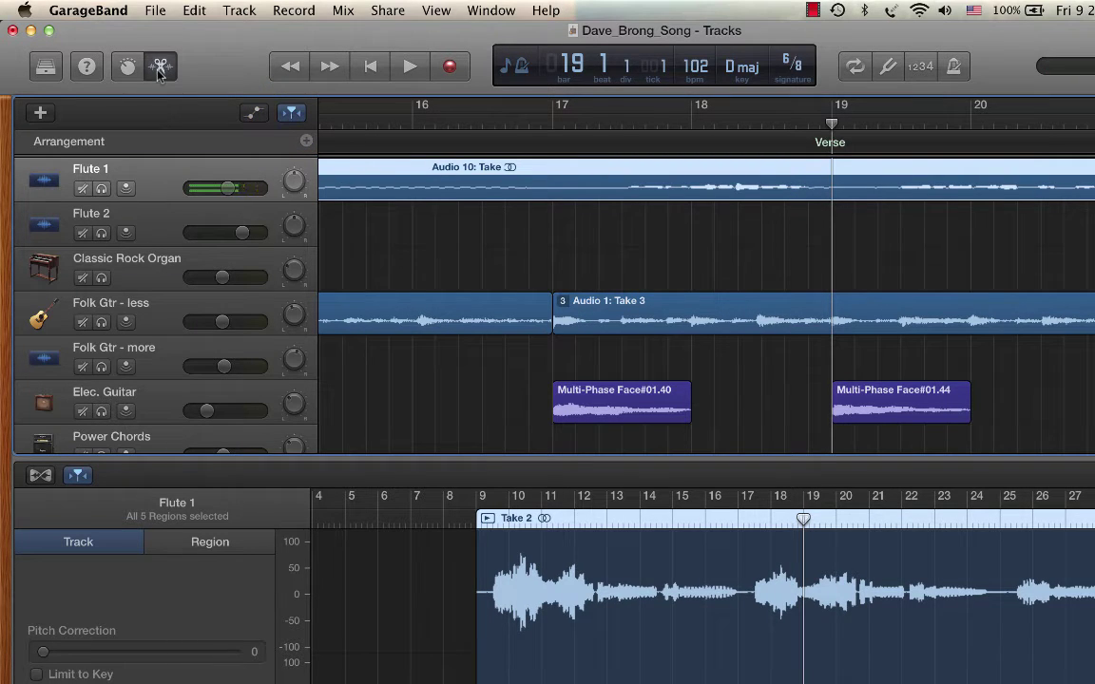
left_click(159, 68)
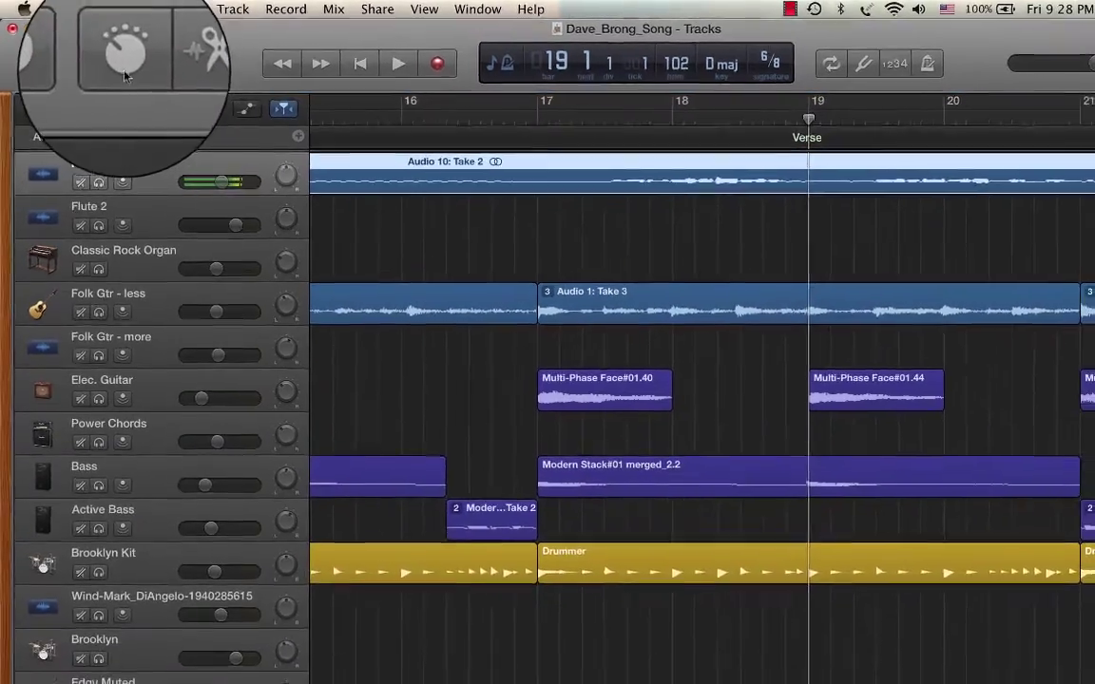
Step: Open Flute 1's Smart Controls, look at the EQ and Controls views, and close them
left_click(122, 65)
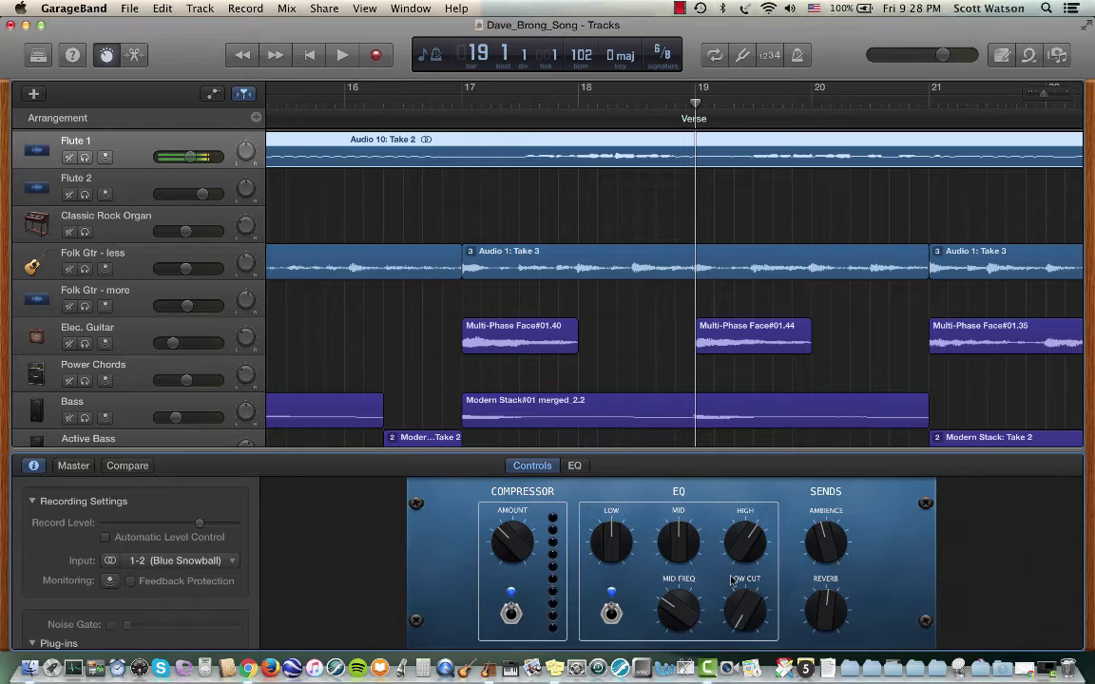
left_click(575, 467)
left_click(535, 467)
left_click(102, 57)
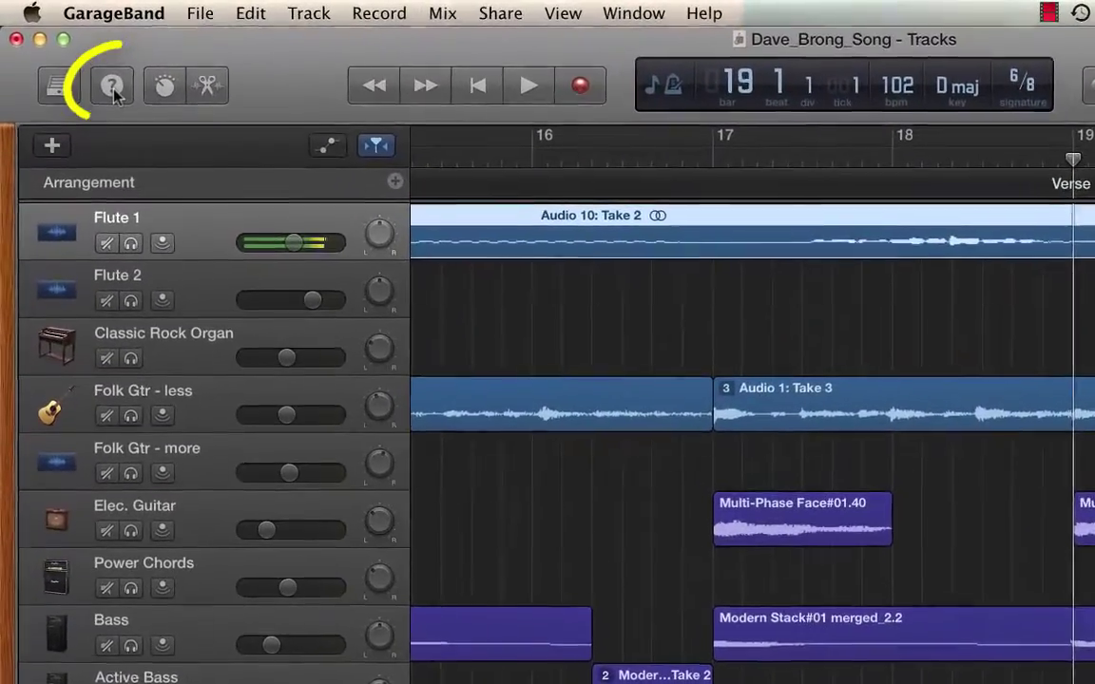
Step: Turn on Quick Help, read its descriptions of the track header and Record button, and turn it off
left_click(102, 80)
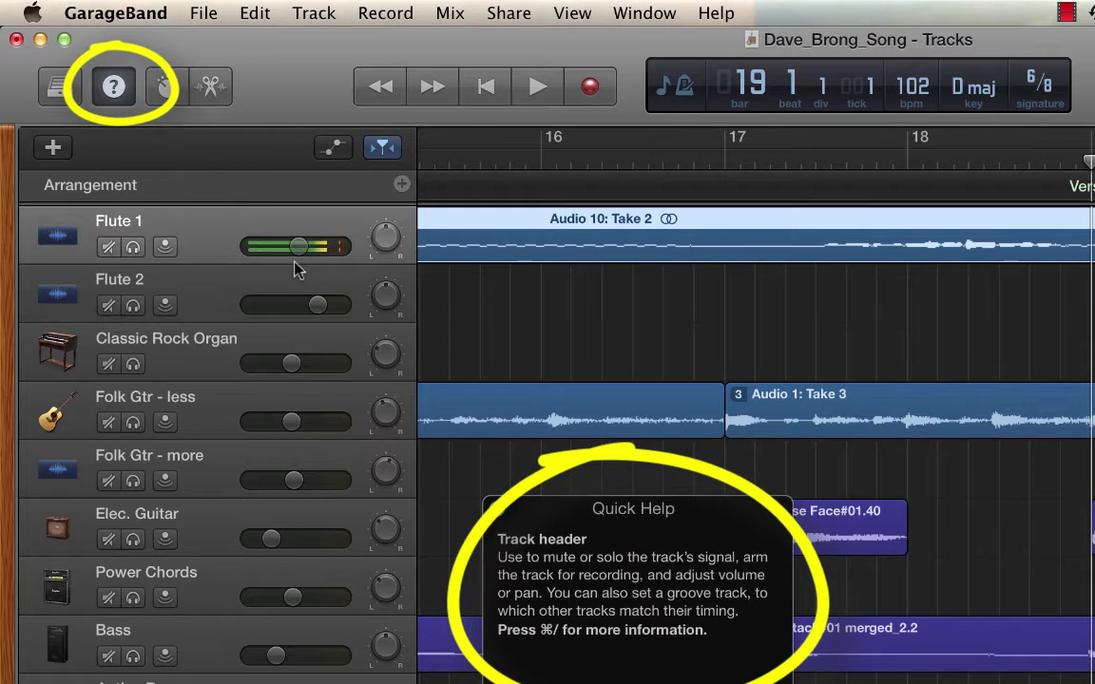
mouse_move(296, 249)
mouse_move(531, 641)
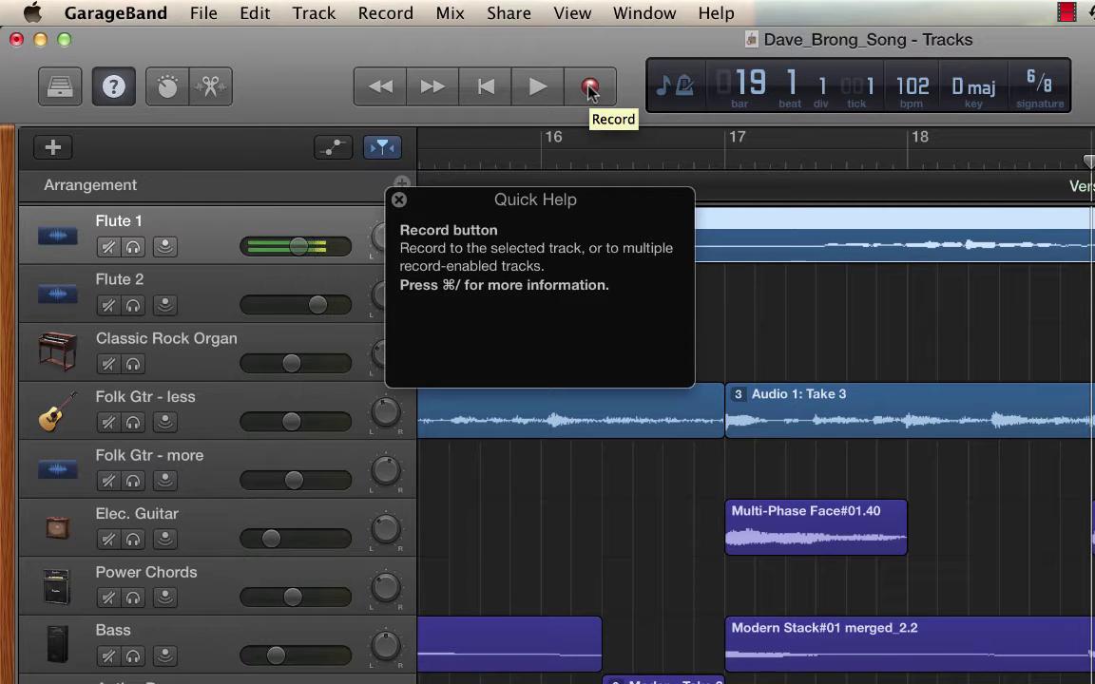
left_click(113, 86)
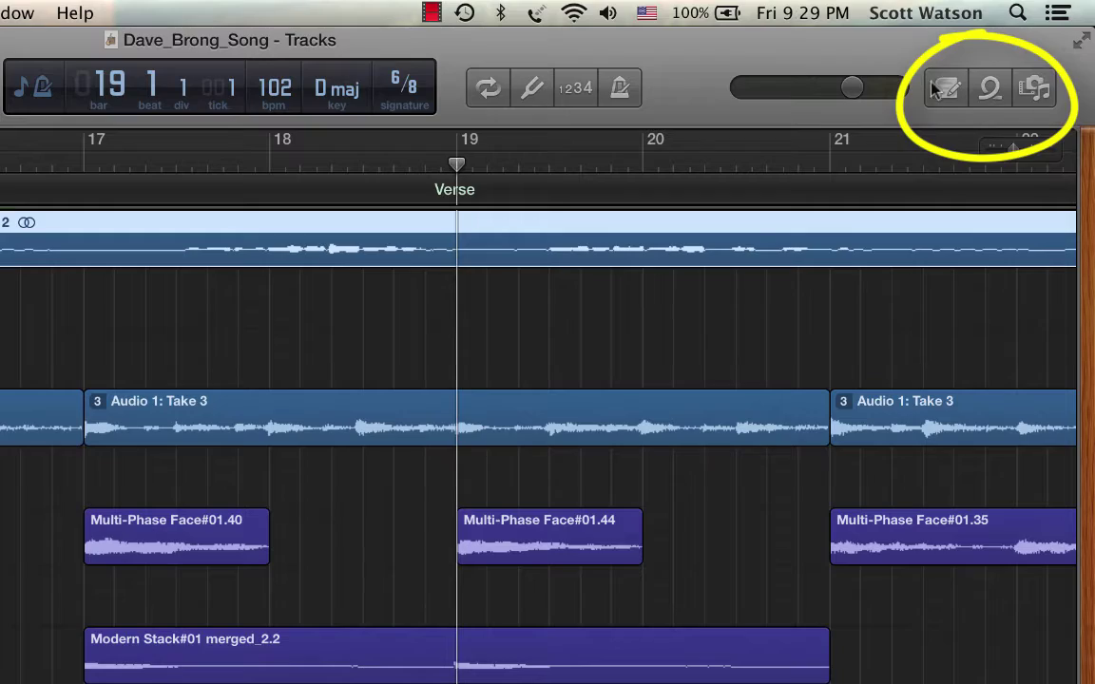
Step: View the Loop Browser, switch to the Note Pad, and delete all the text in it
left_click(986, 90)
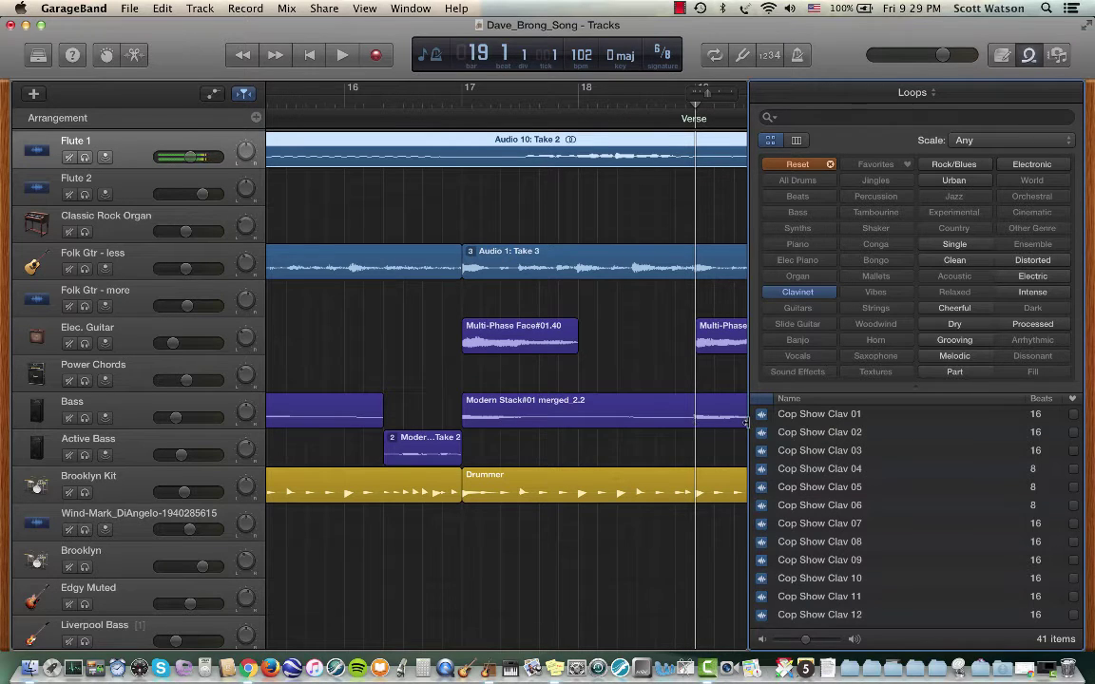
left_click(1002, 56)
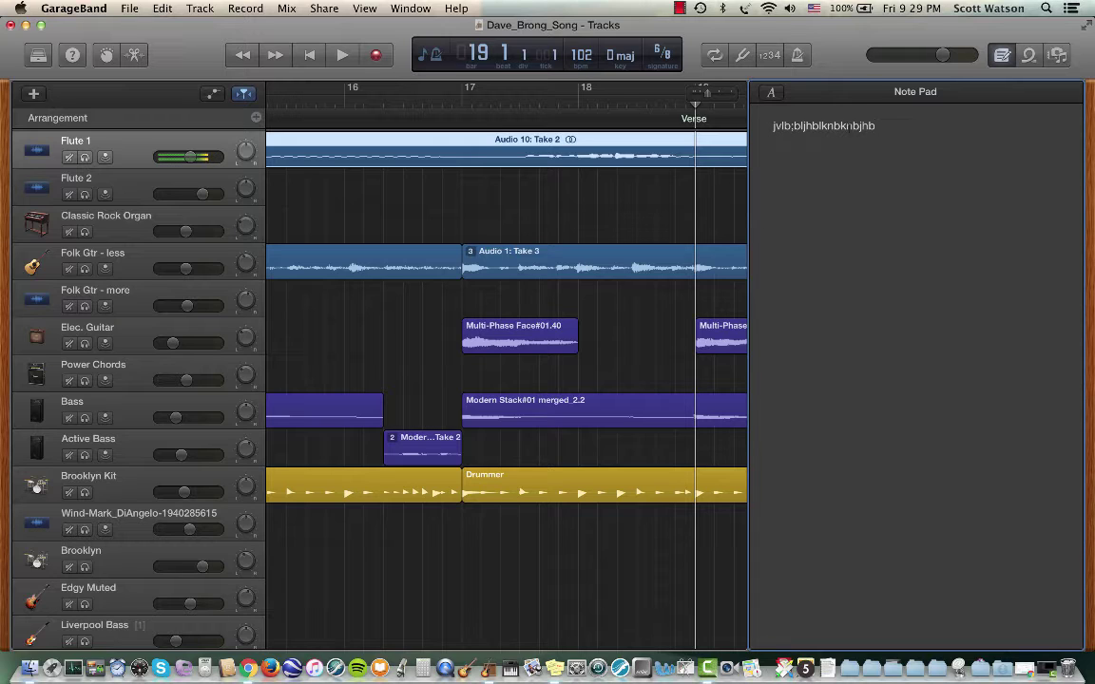
key("super+a")
key("BackSpace")
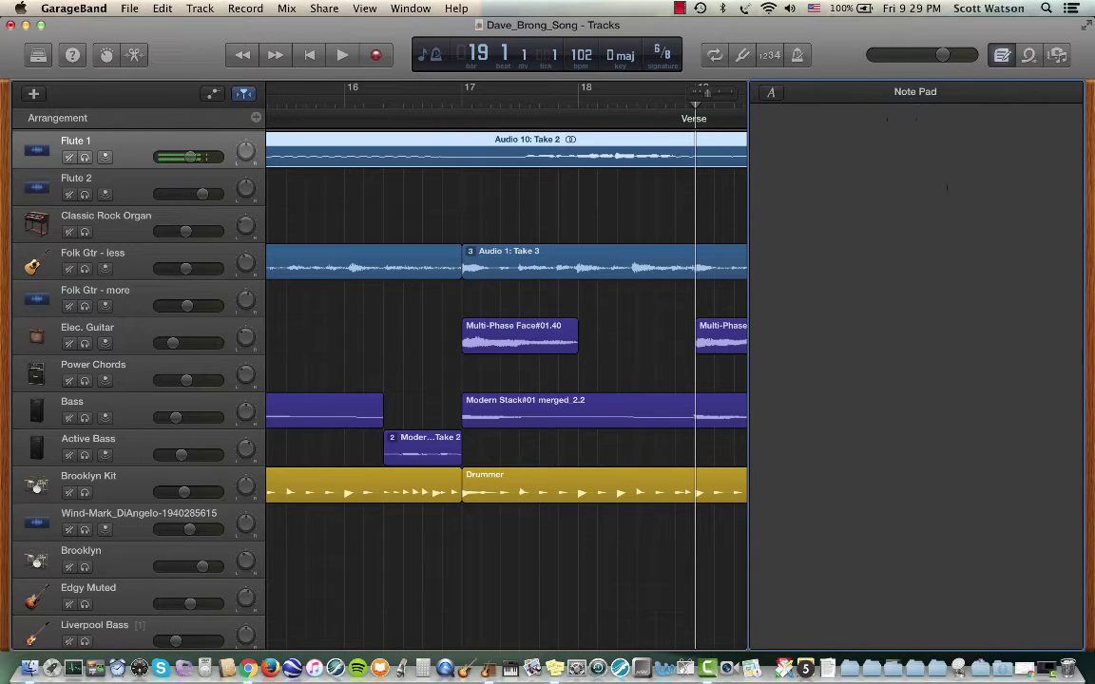
Step: Close the Note Pad and hide the Arrangement track
left_click(1058, 57)
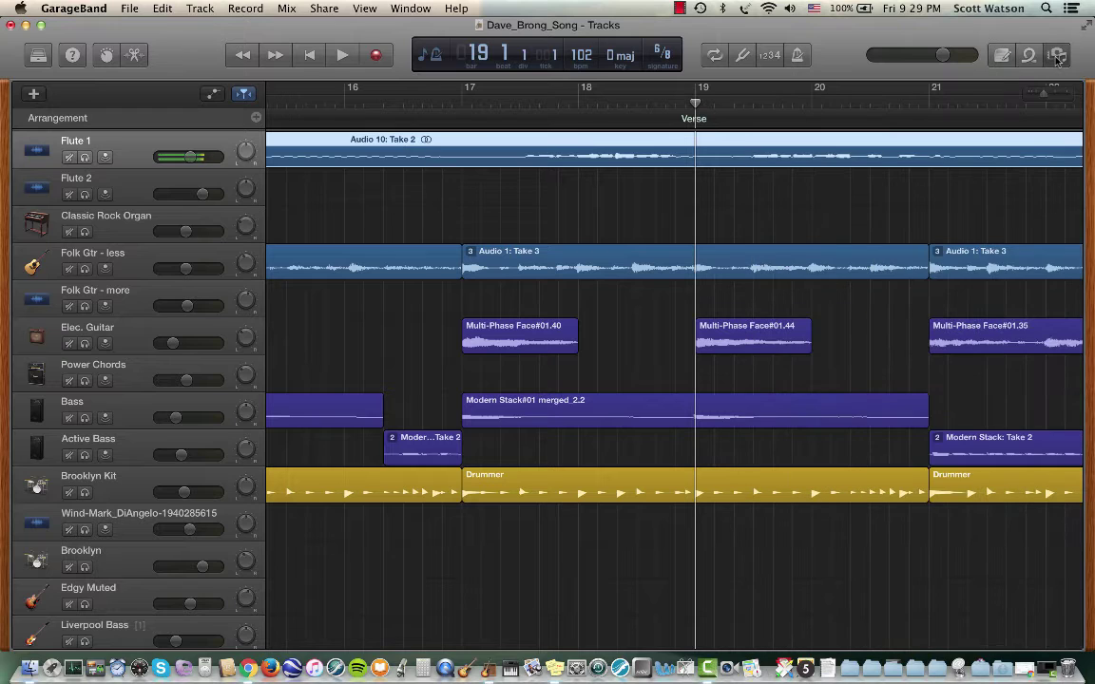
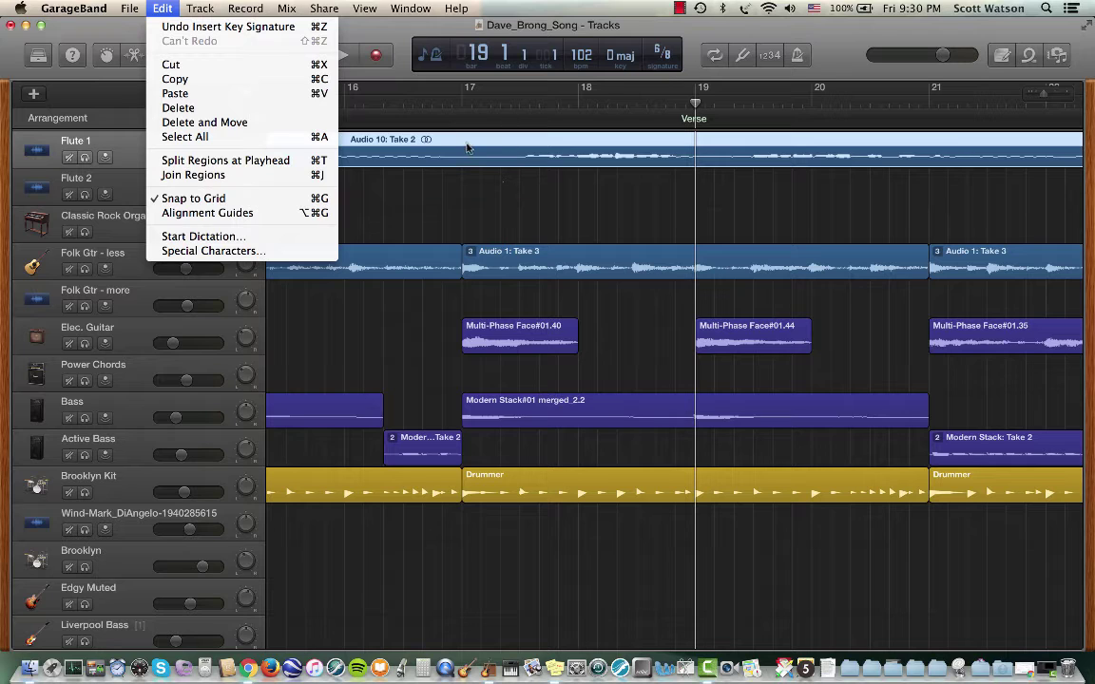
mouse_move(209, 8)
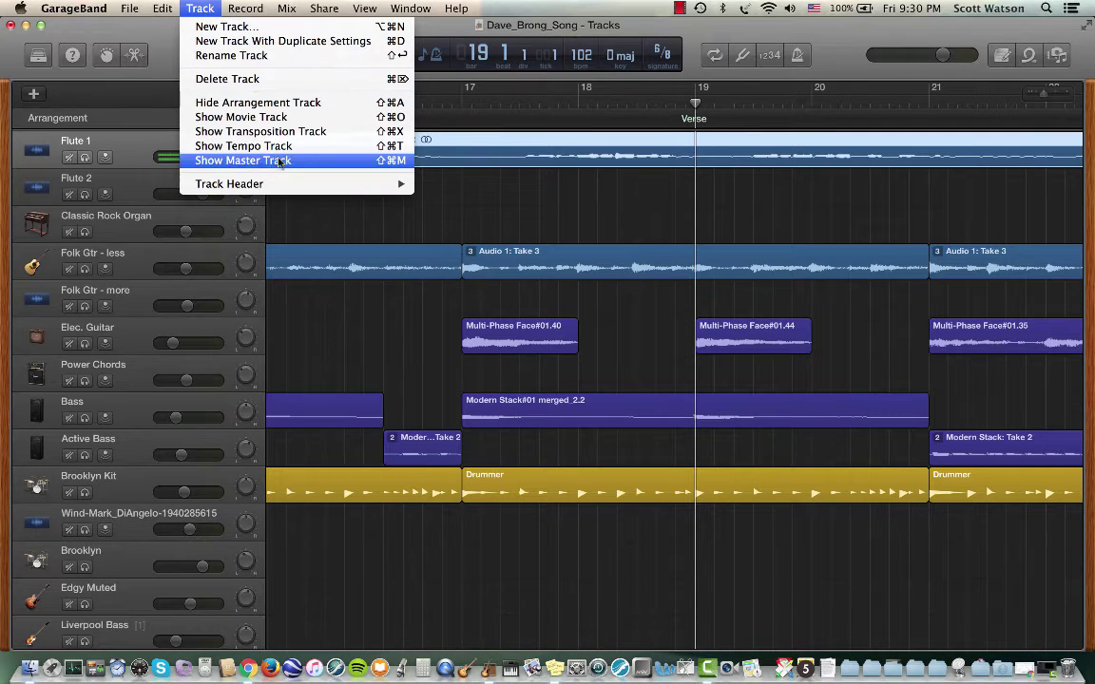
left_click(257, 101)
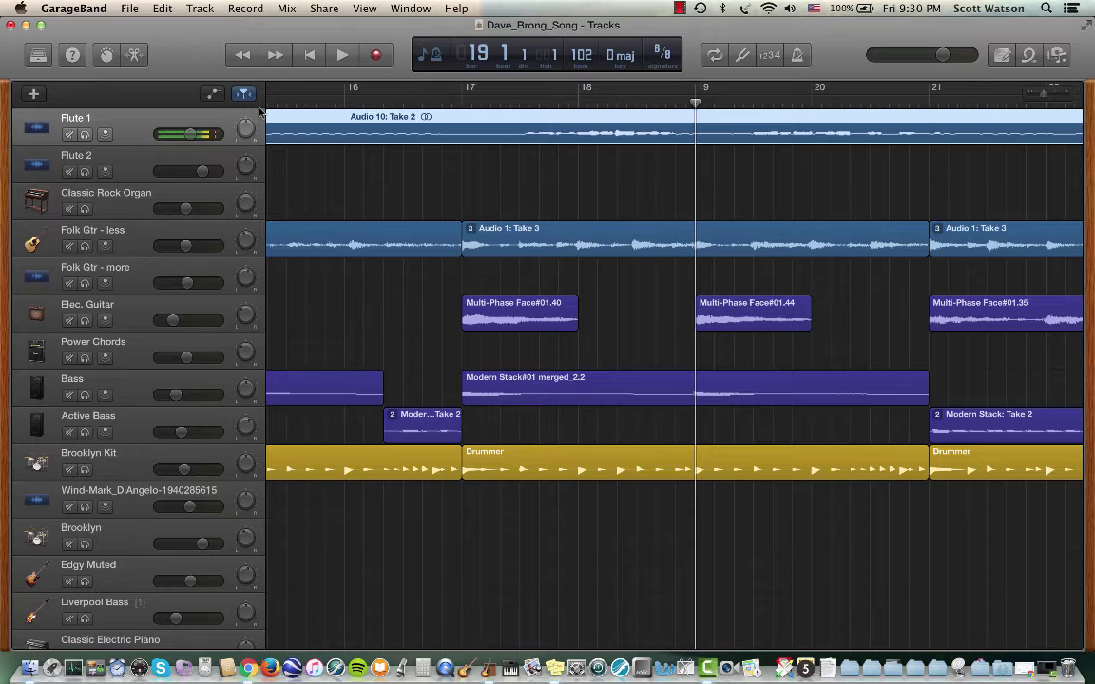
Step: Review the available commands for tracks, count-in, automation mixing and song sharing without applying any
left_click(200, 9)
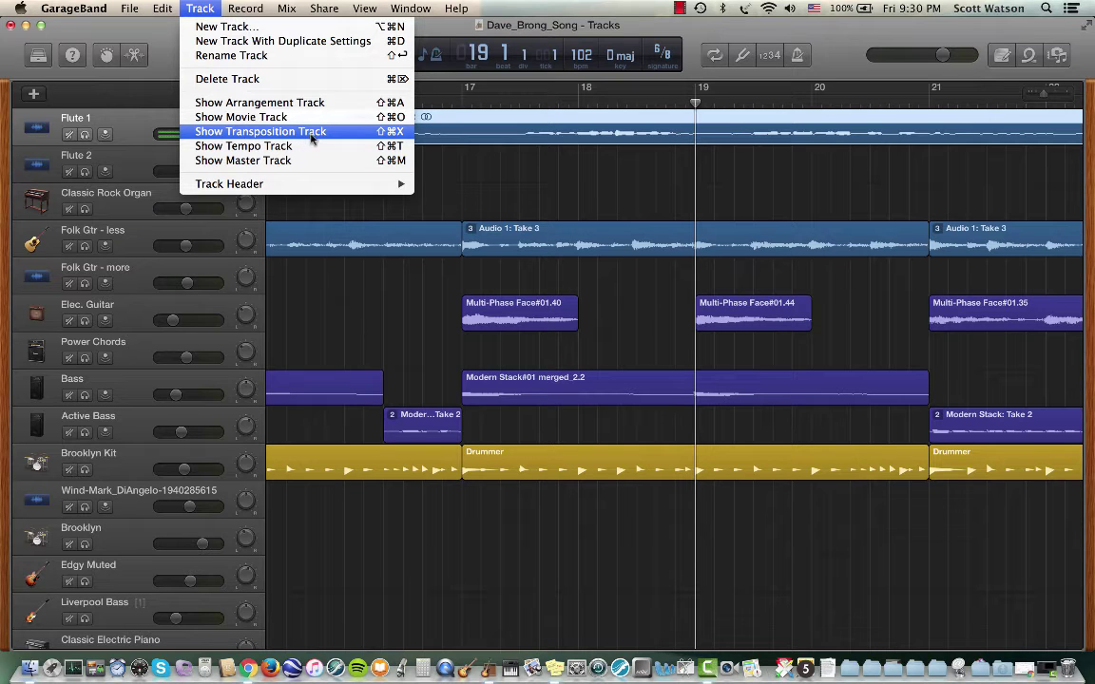
mouse_move(244, 9)
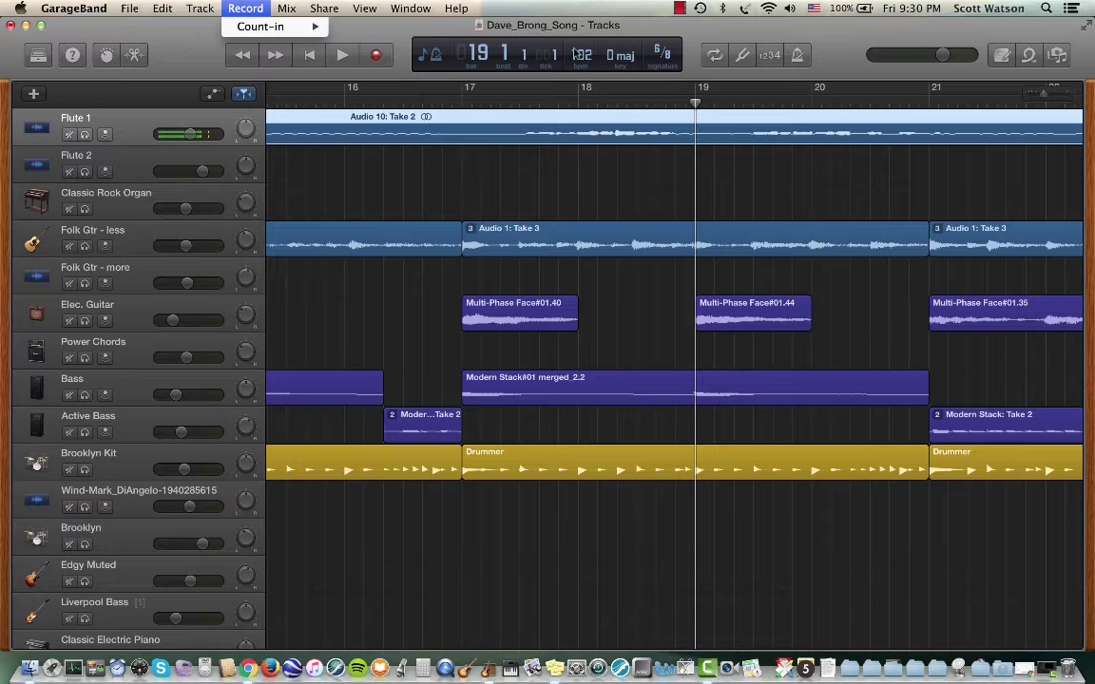
left_click(749, 57)
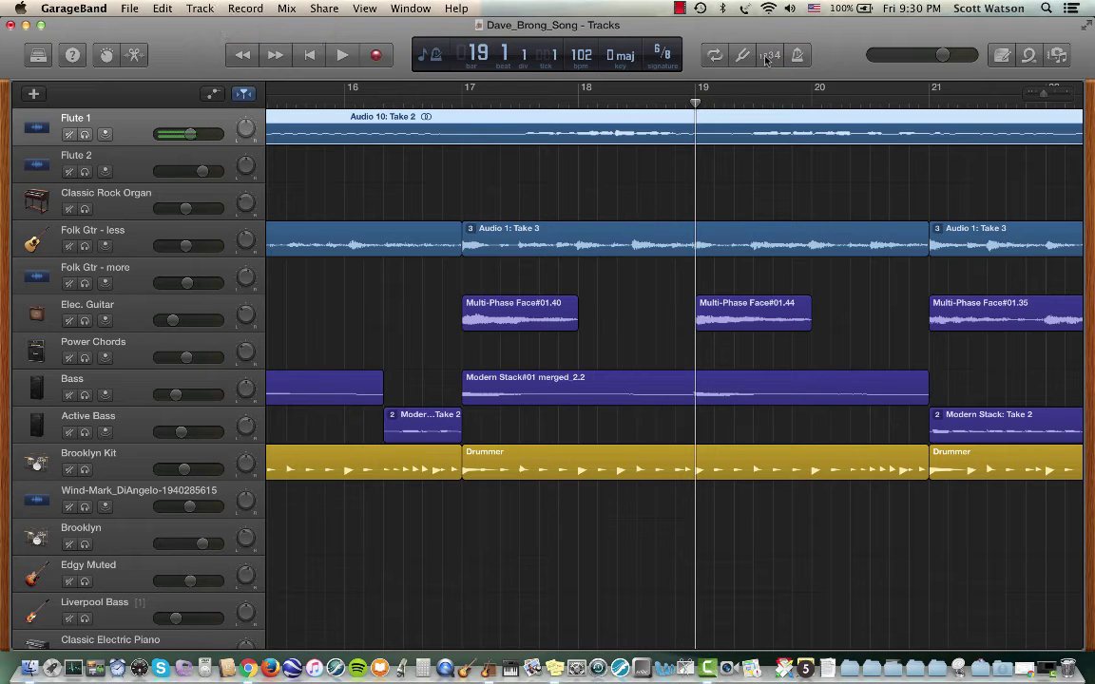
left_click(288, 9)
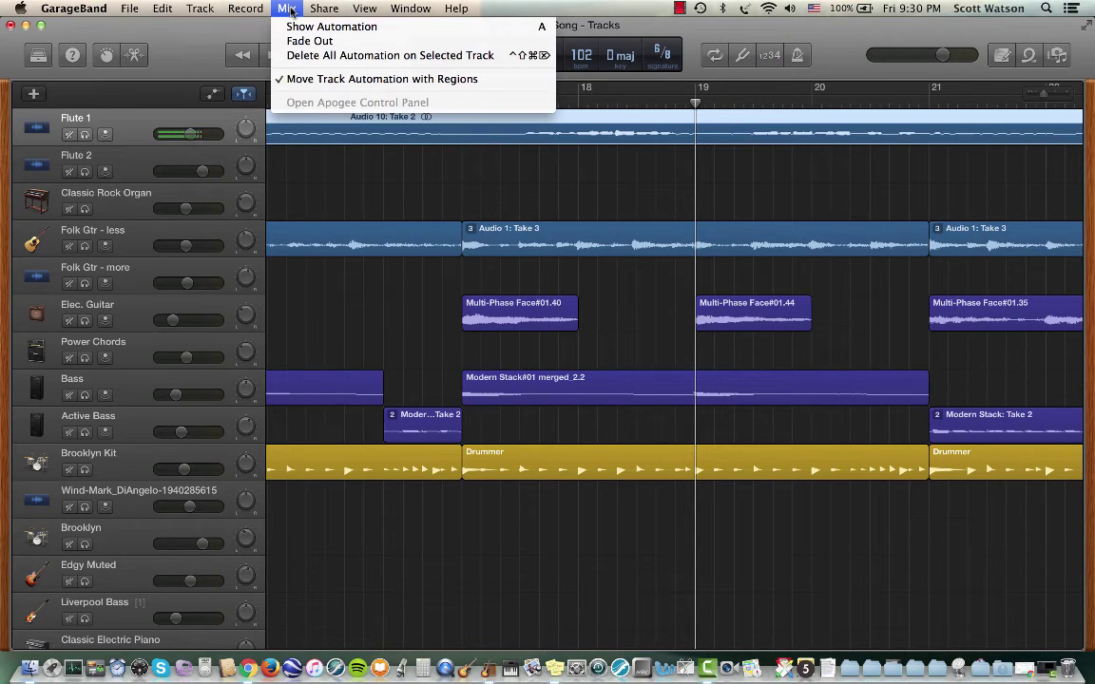
mouse_move(323, 12)
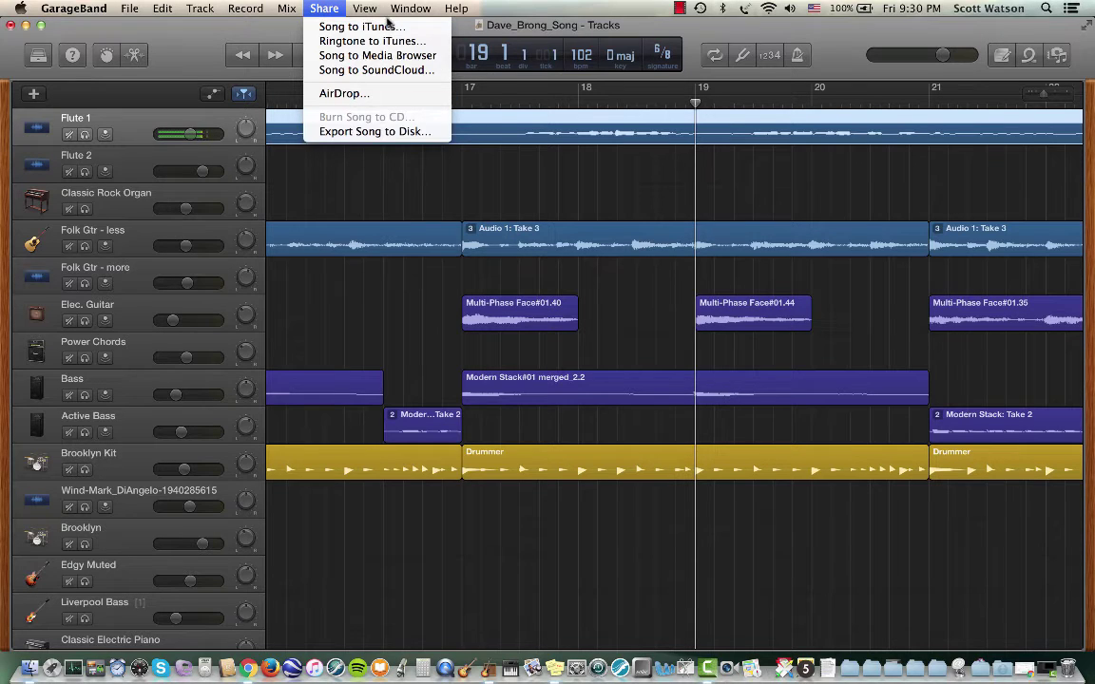
Step: Open Musical Typing, play a note on the Classic Rock Organ track, and close the on-screen keyboard
mouse_move(411, 11)
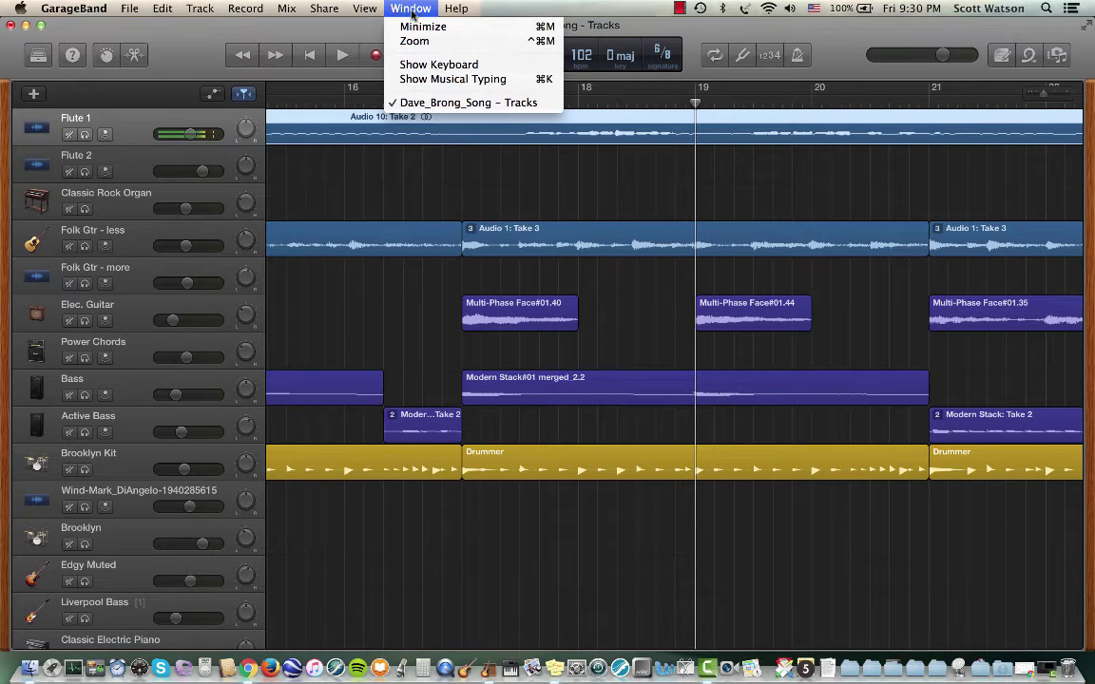
left_click(448, 80)
left_click_drag(659, 406, 377, 300)
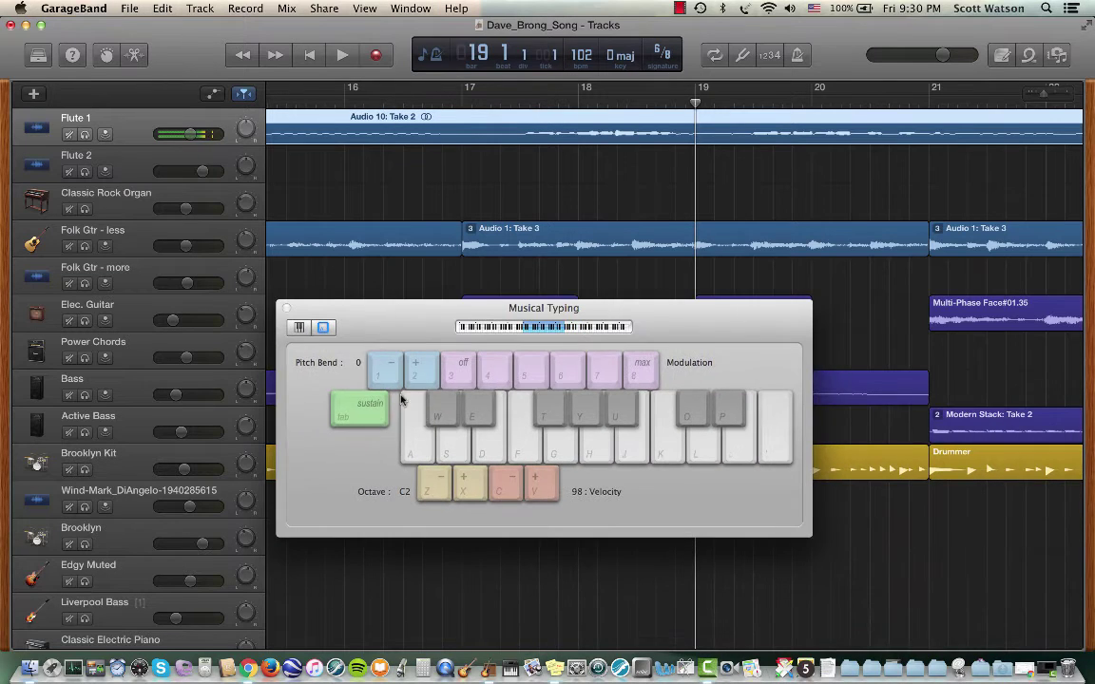
left_click(133, 208)
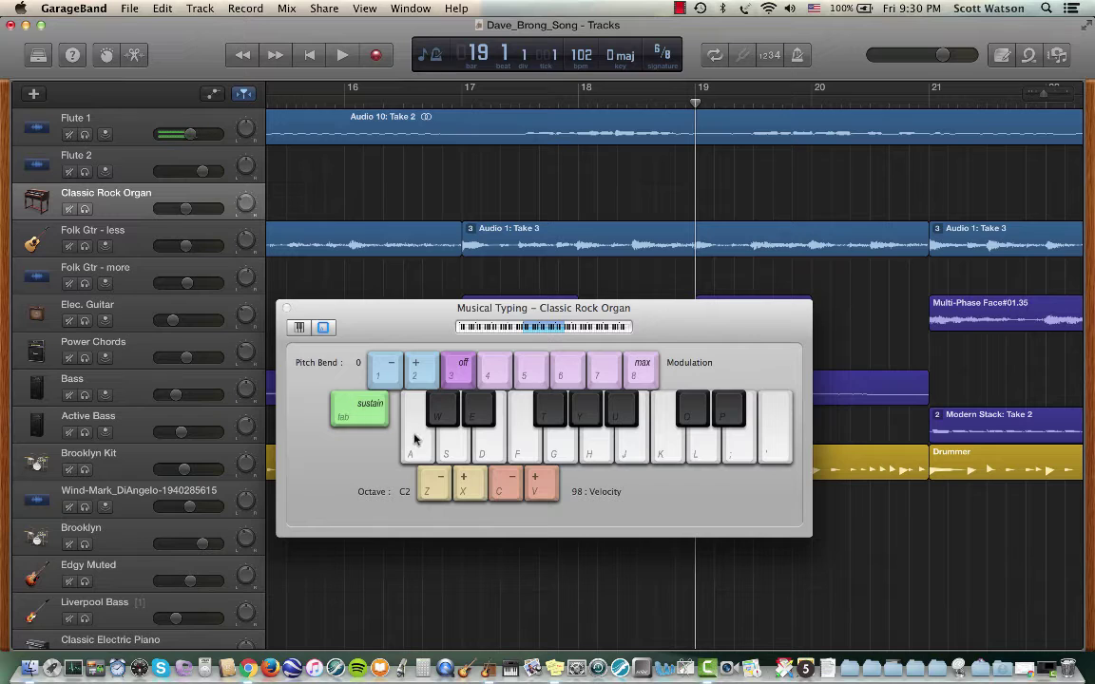
left_click(509, 444)
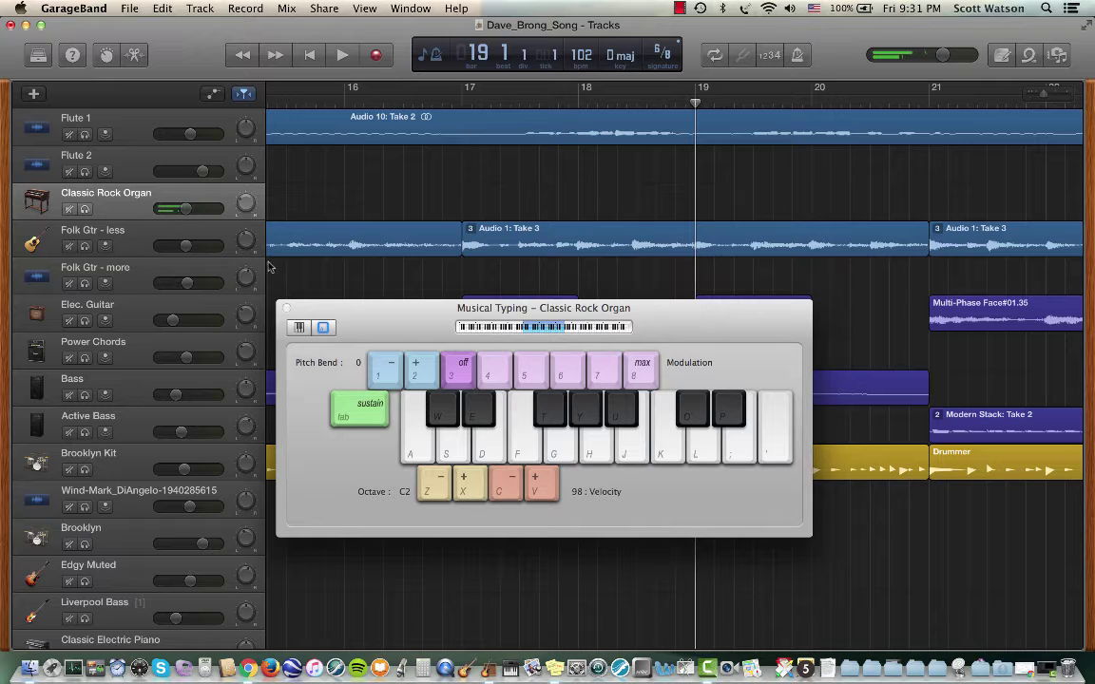
left_click(285, 308)
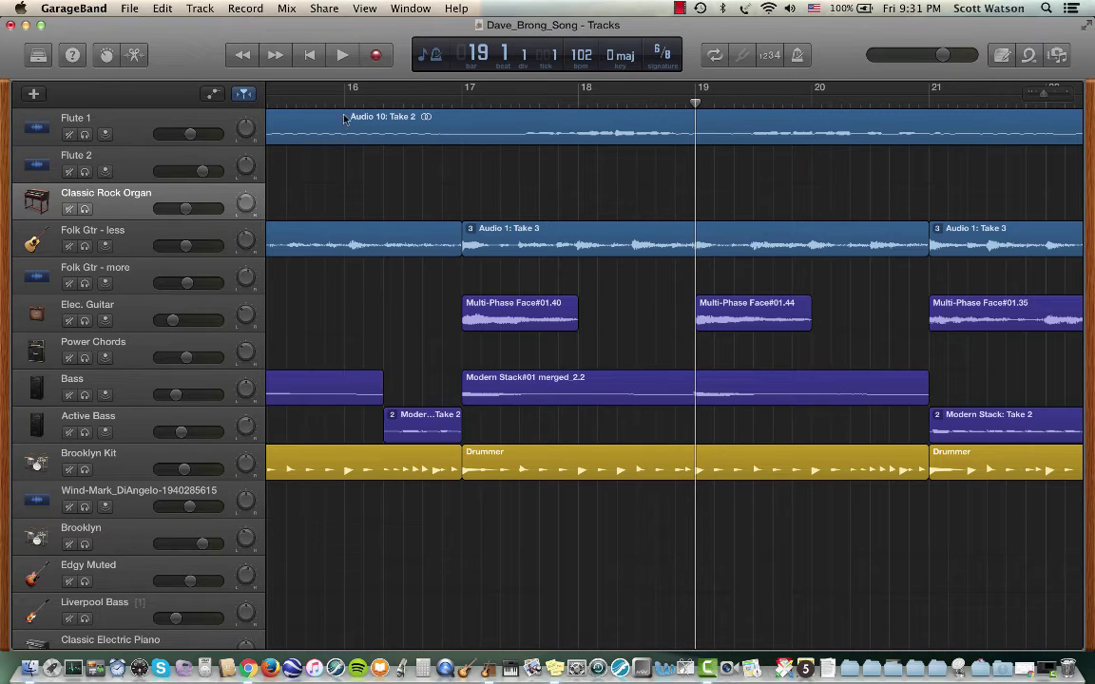
Step: Move the playhead to several positions around bars 16 and 17, ending at bar 17 beat 3
left_click(491, 102)
left_click(439, 100)
left_click(386, 103)
left_click(445, 103)
left_click(500, 103)
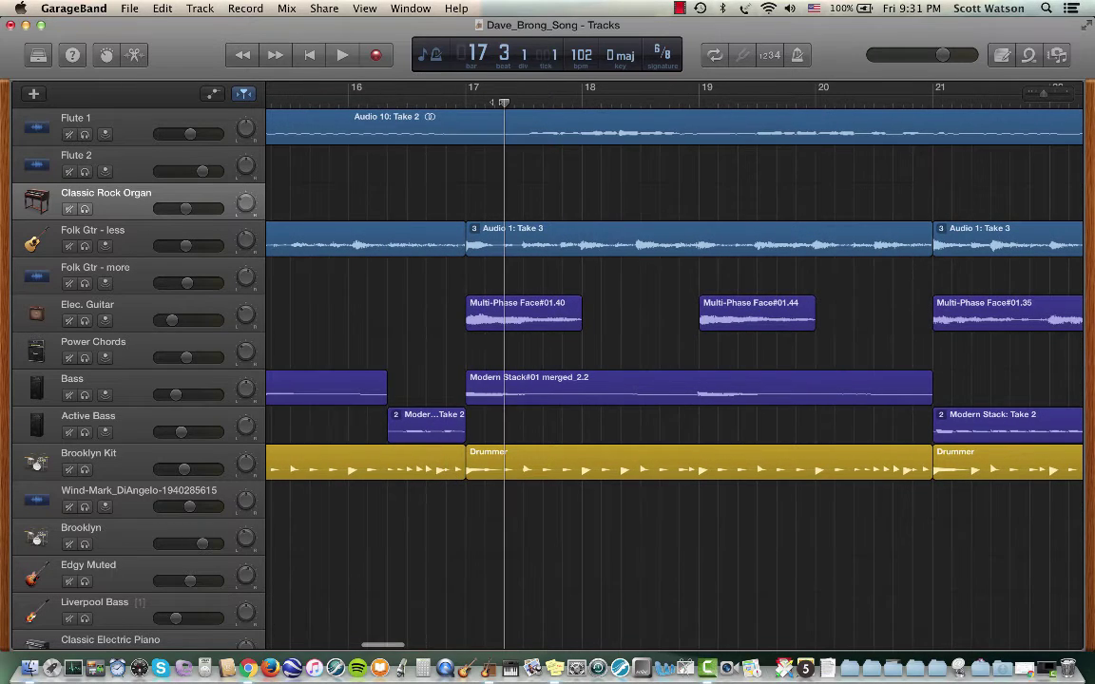
Step: Return the playhead to the project start, reposition it to bar 4, and play a short passage of the song
key("Return")
left_click(352, 102)
left_click(431, 101)
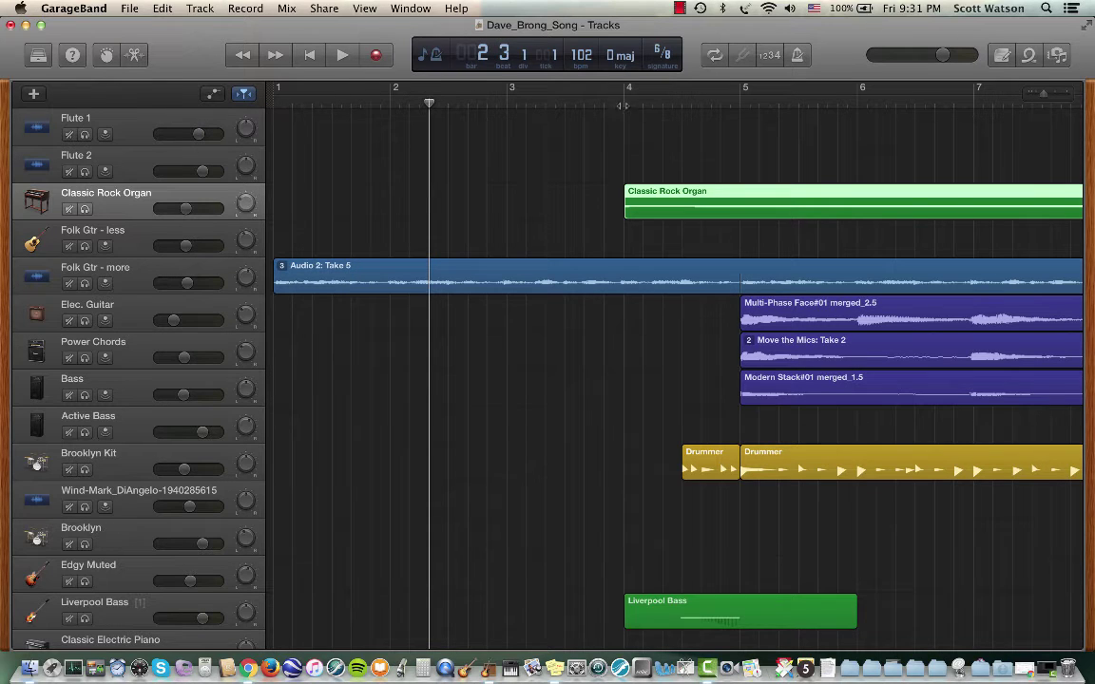
left_click(624, 102)
key("space")
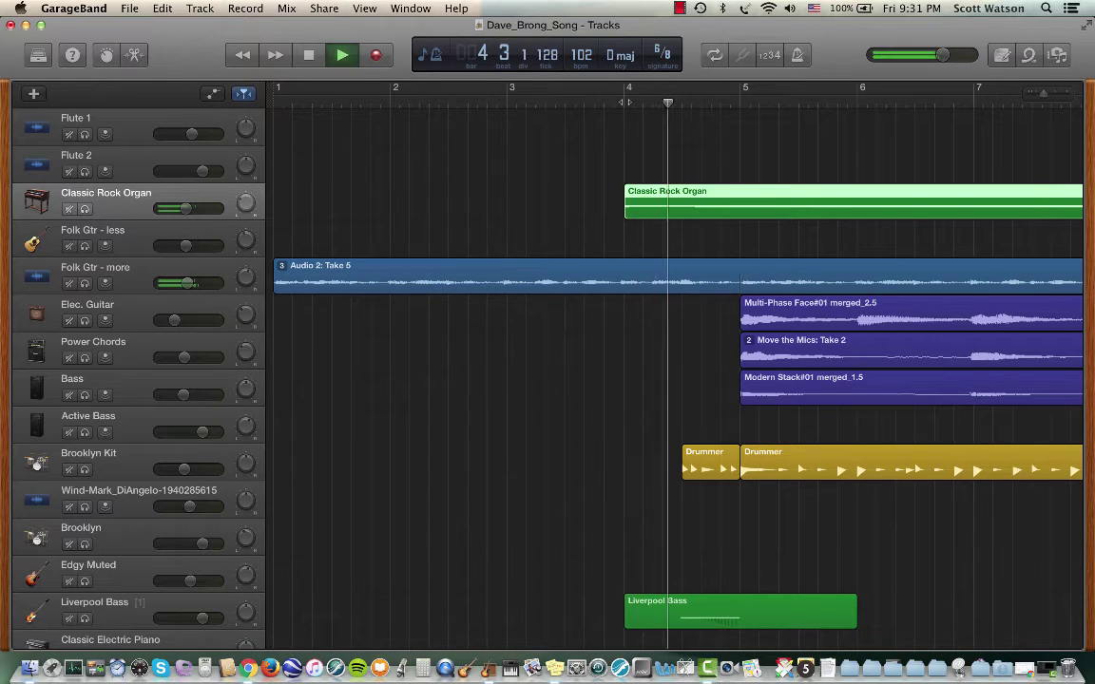
left_click(309, 55)
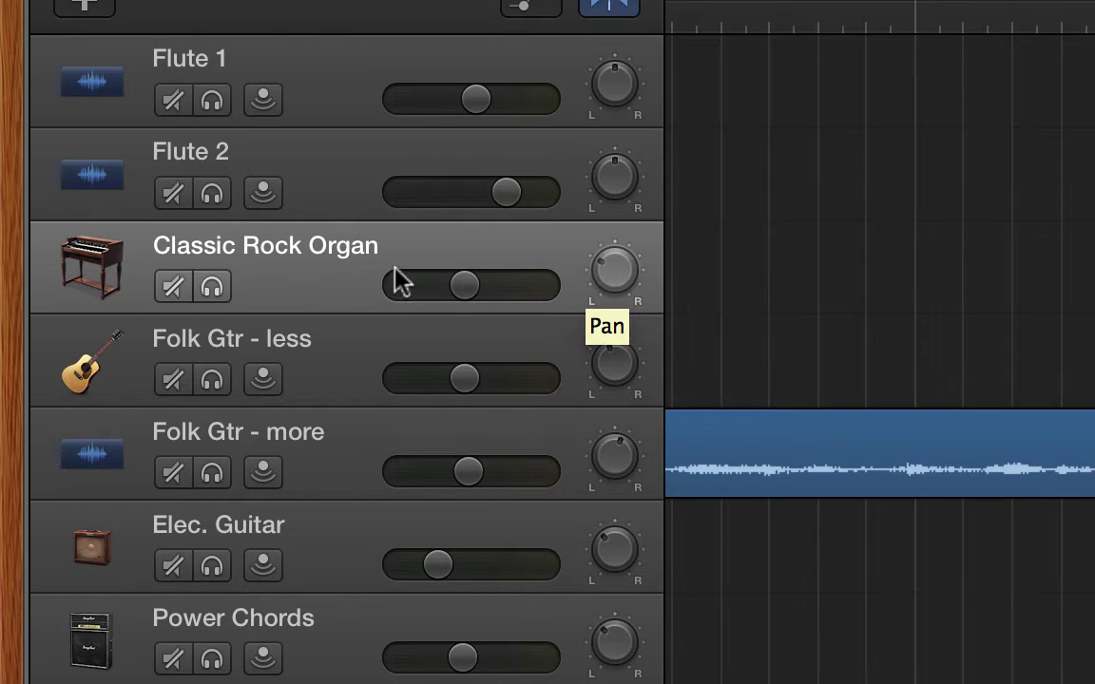
Step: Toggle solo and mute on the Classic Rock Organ track, leaving both off
left_click(215, 291)
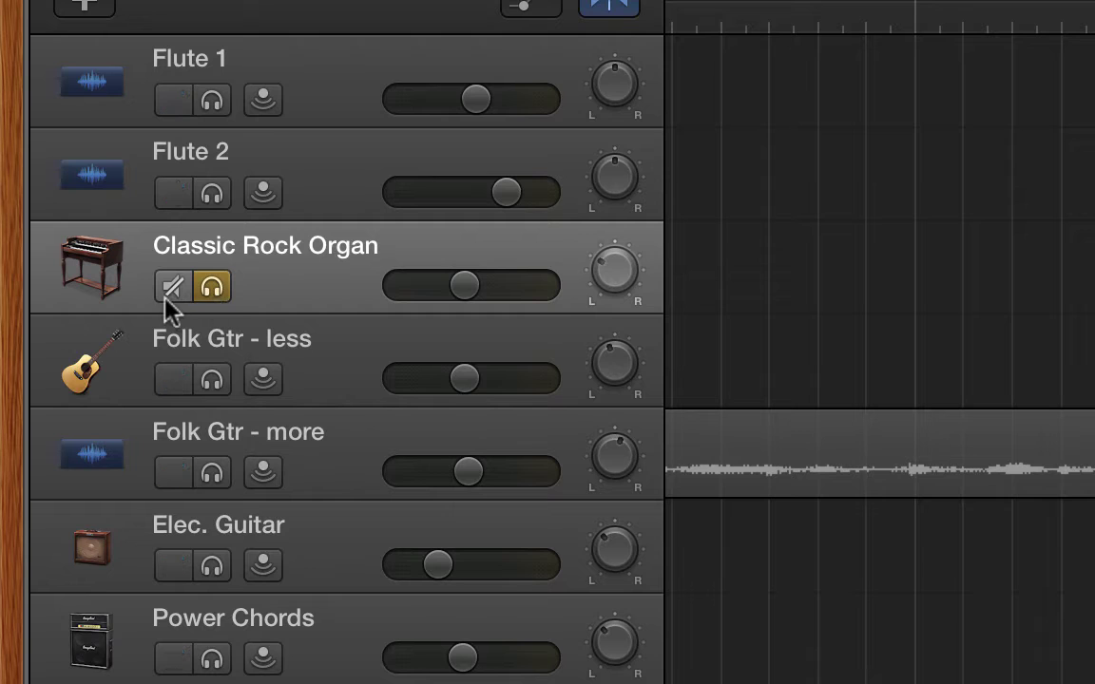
left_click(171, 289)
left_click(212, 289)
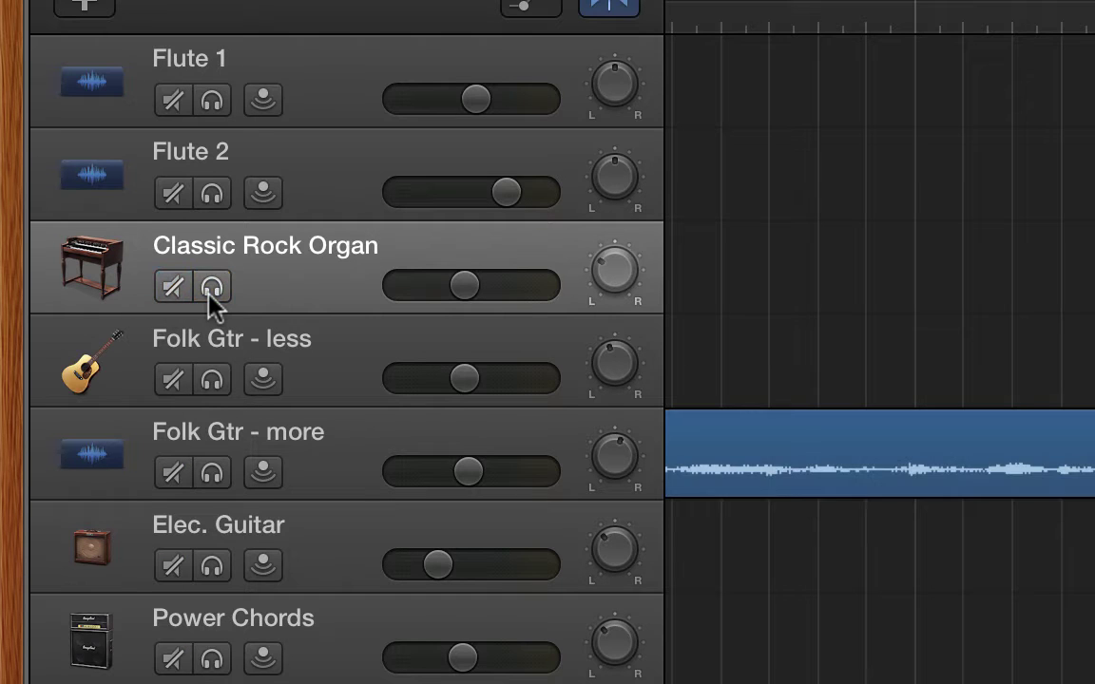
left_click(213, 289)
left_click(213, 289)
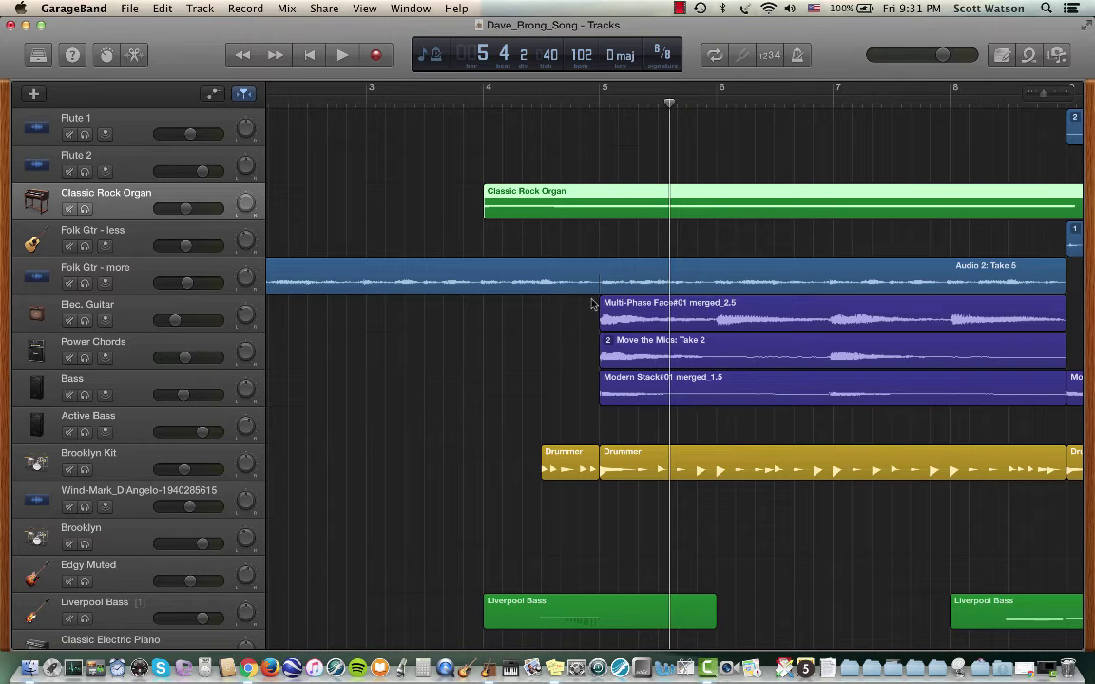
Step: Show automation on the tracks, examine the volume curves across the whole song, and hide automation again
left_click(215, 95)
scroll(611, 271, "right", 10)
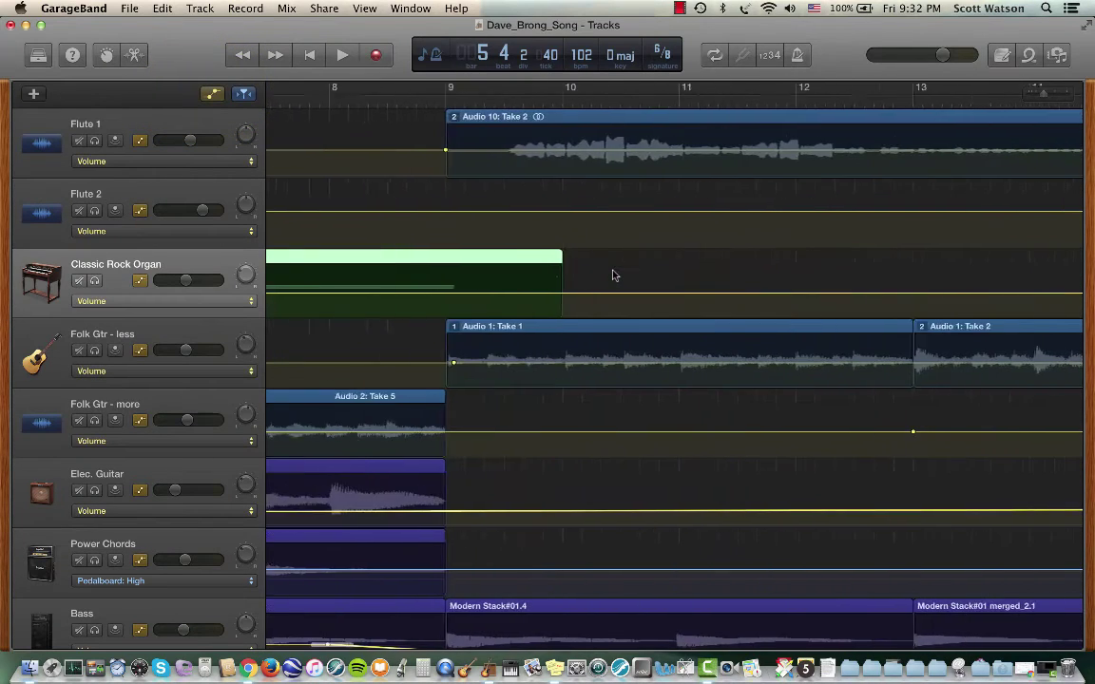
left_click_drag(1043, 93, 1017, 107)
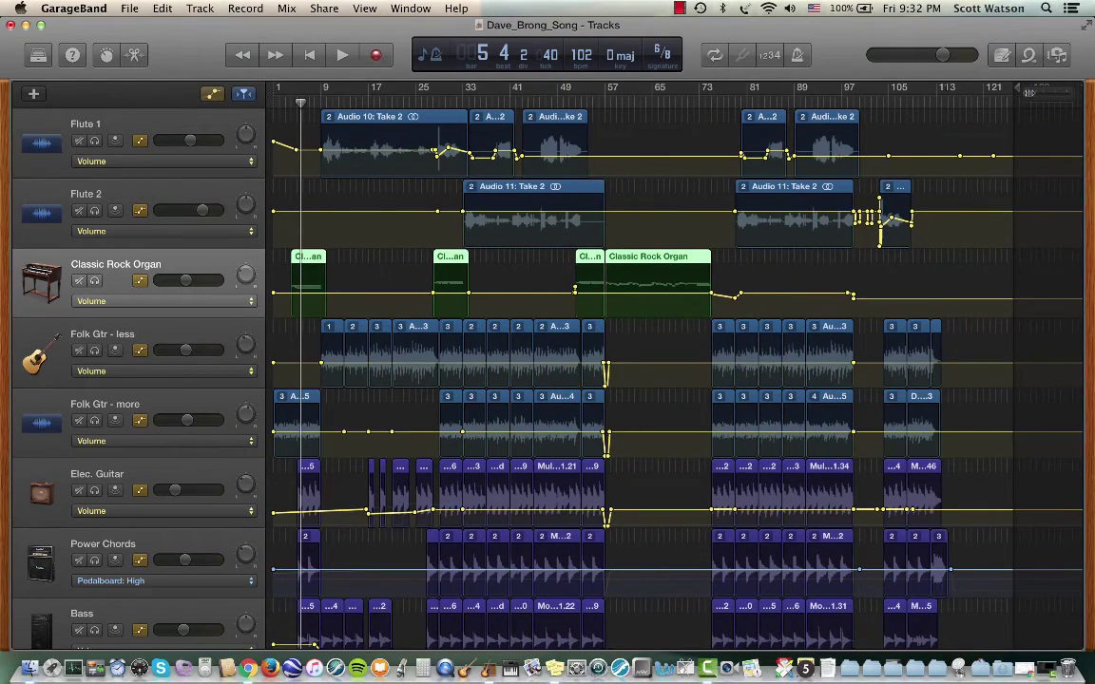
scroll(785, 278, "up", 5)
scroll(785, 278, "right", 8)
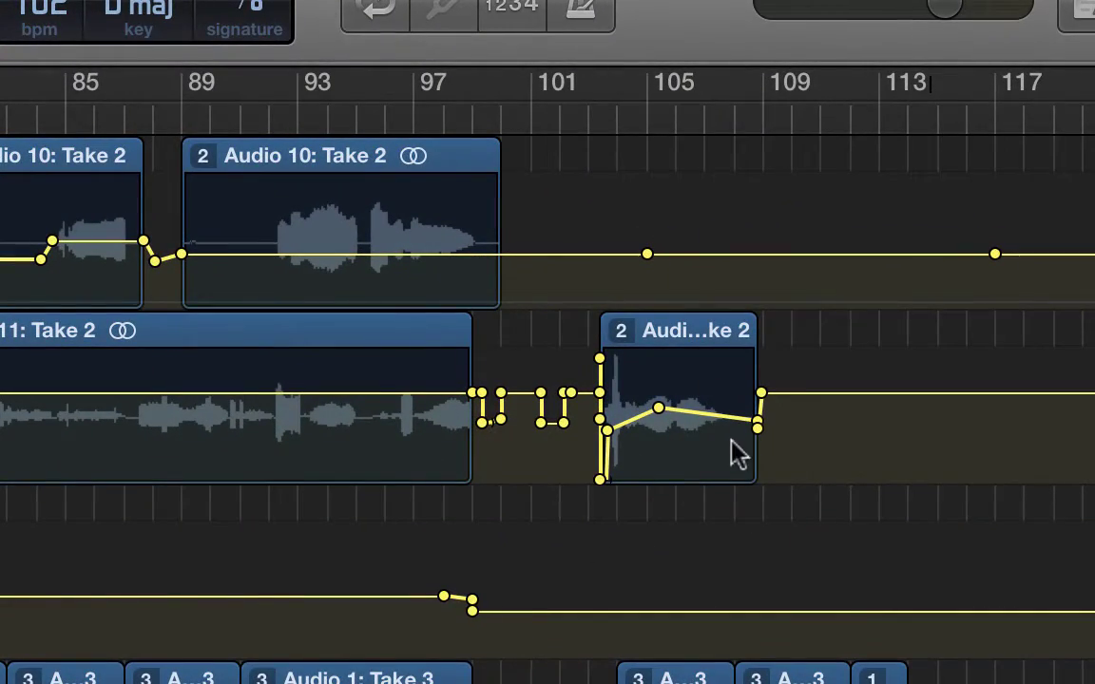
scroll(548, 400, "left", 6)
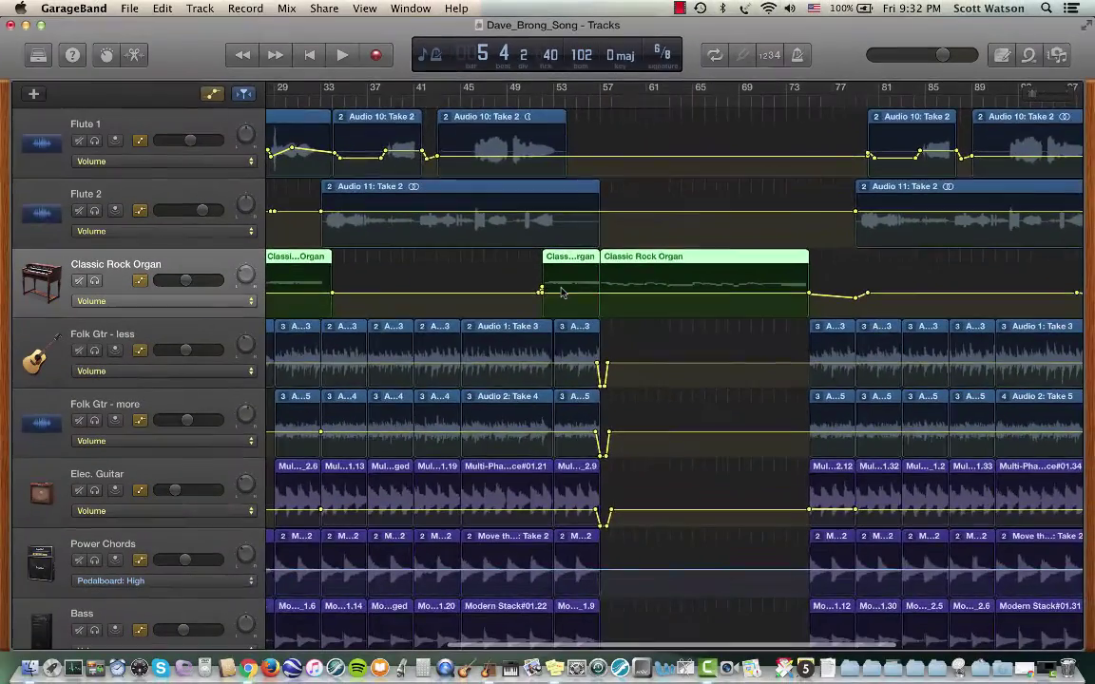
scroll(134, 169, "left", 5)
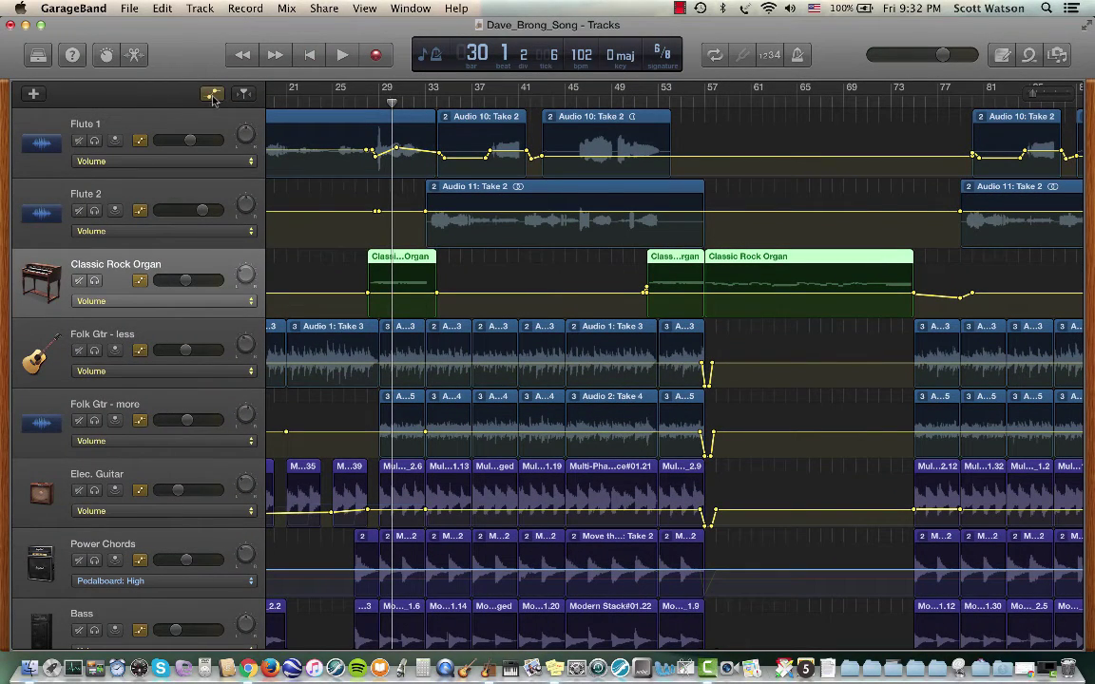
left_click(212, 95)
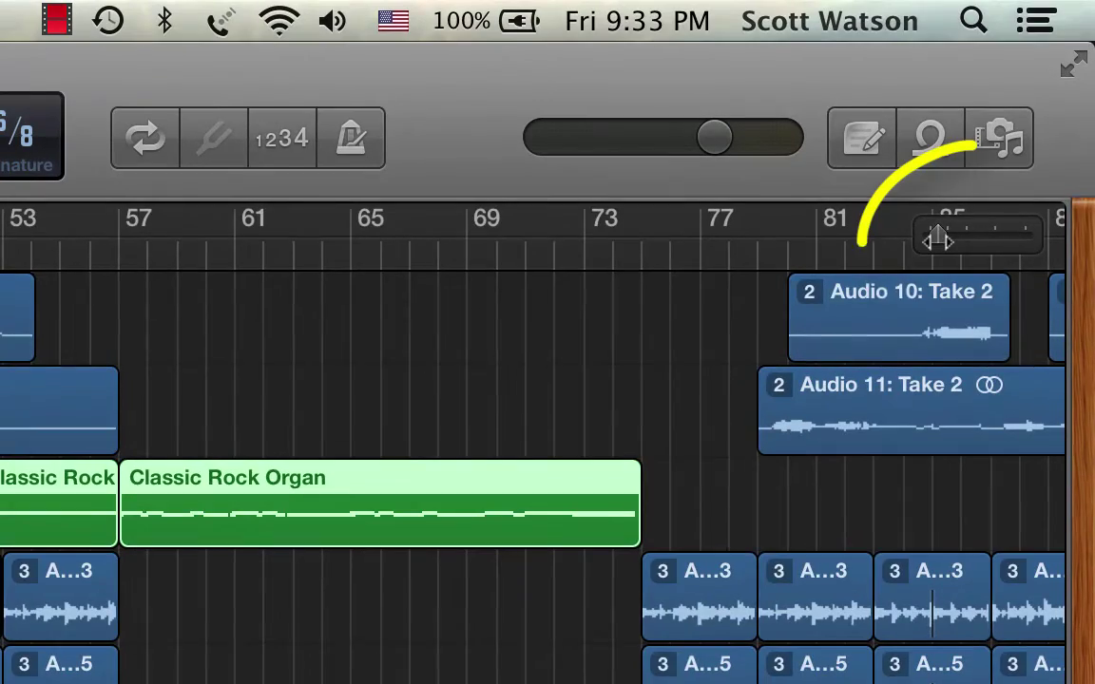
Step: Zoom in on the tracks area, open the Classic Rock Organ's Piano Roll, and zoom it out
mouse_move(937, 239)
left_mouse_down()
mouse_move(977, 247)
mouse_move(958, 254)
left_mouse_up()
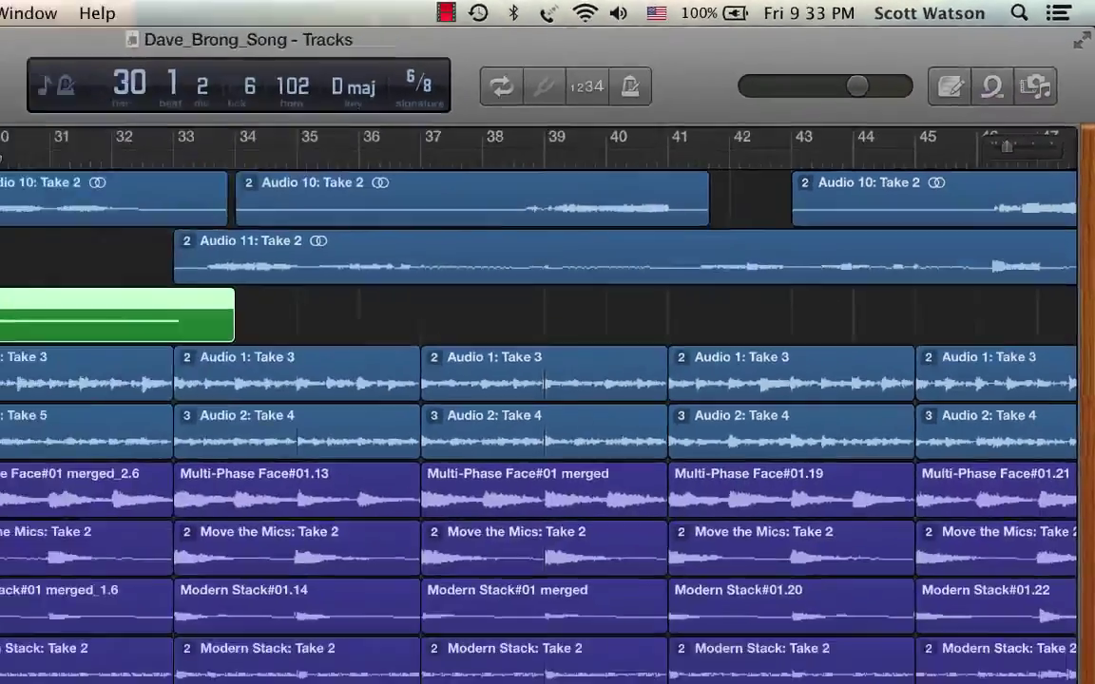
left_click(136, 55)
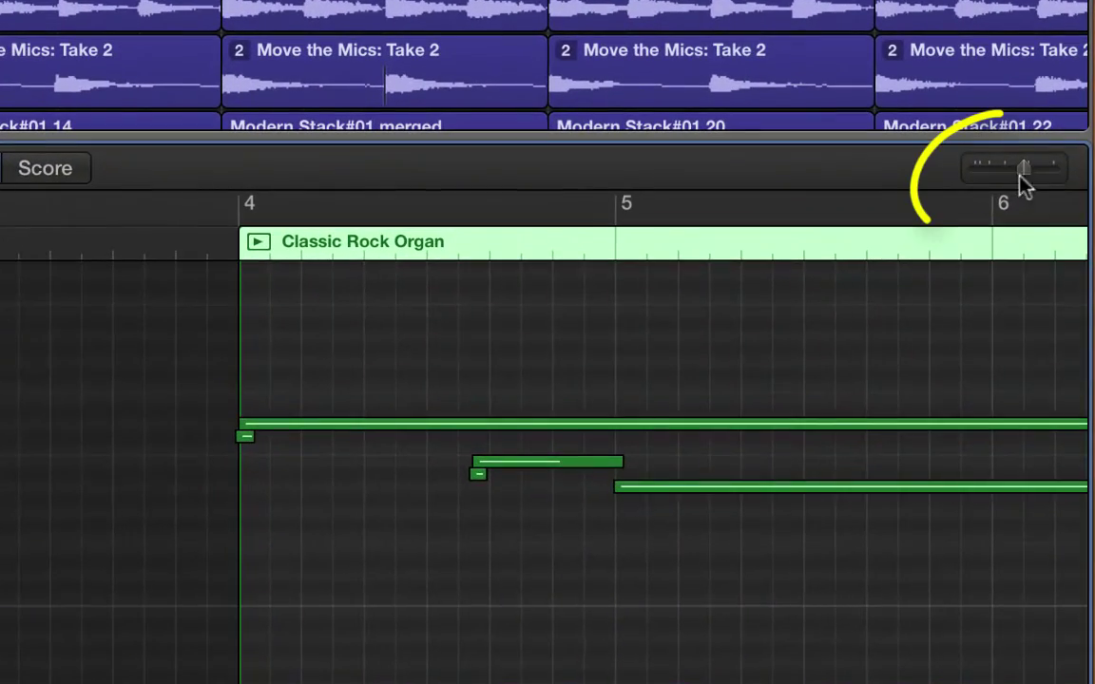
scroll(492, 403, "right", 10)
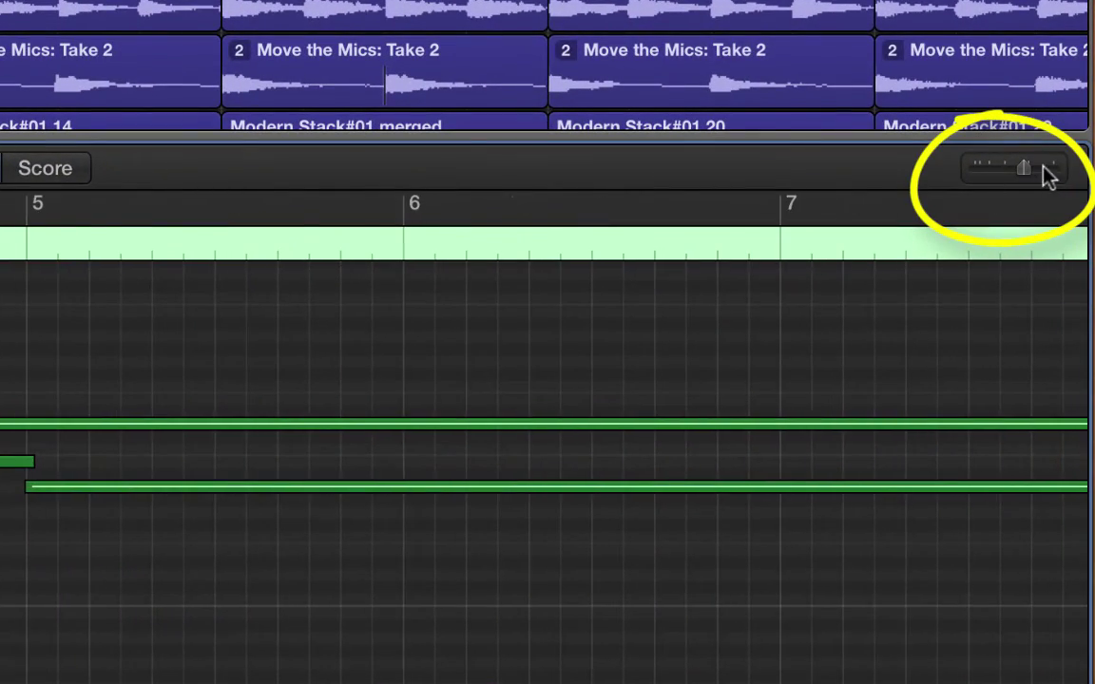
left_click_drag(1025, 174, 962, 176)
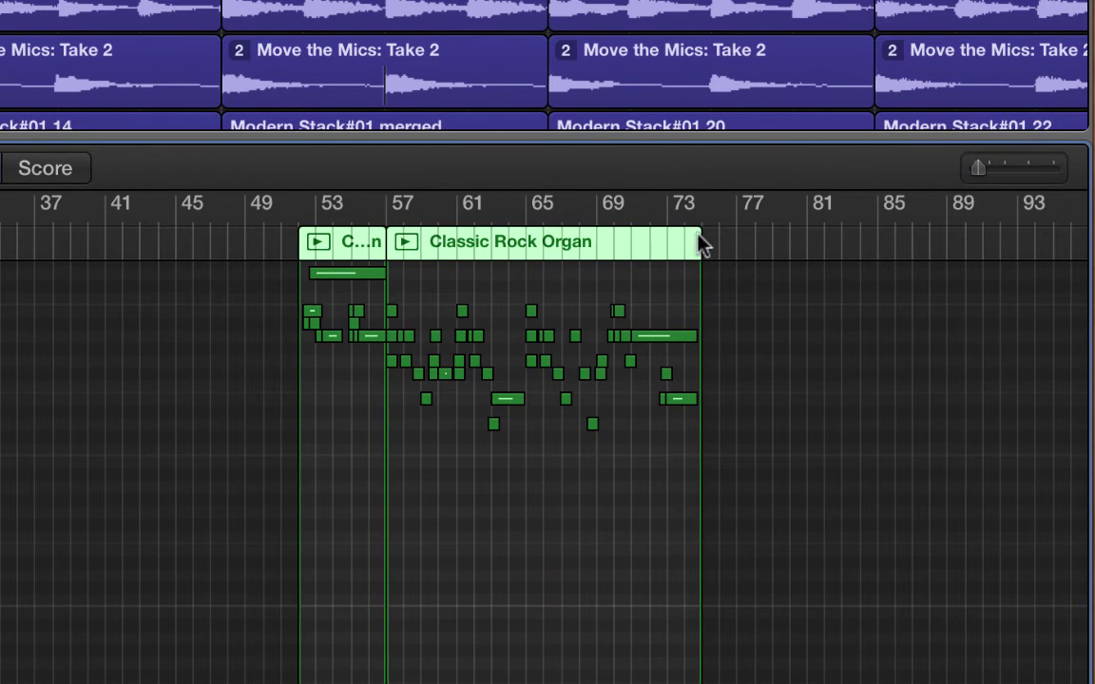
Step: Place the playhead at bar 64 in the Piano Roll, zoom in on the notes there, and close the editor
left_click(506, 236)
left_click_drag(977, 173, 1027, 182)
left_click_drag(1036, 240, 1042, 238)
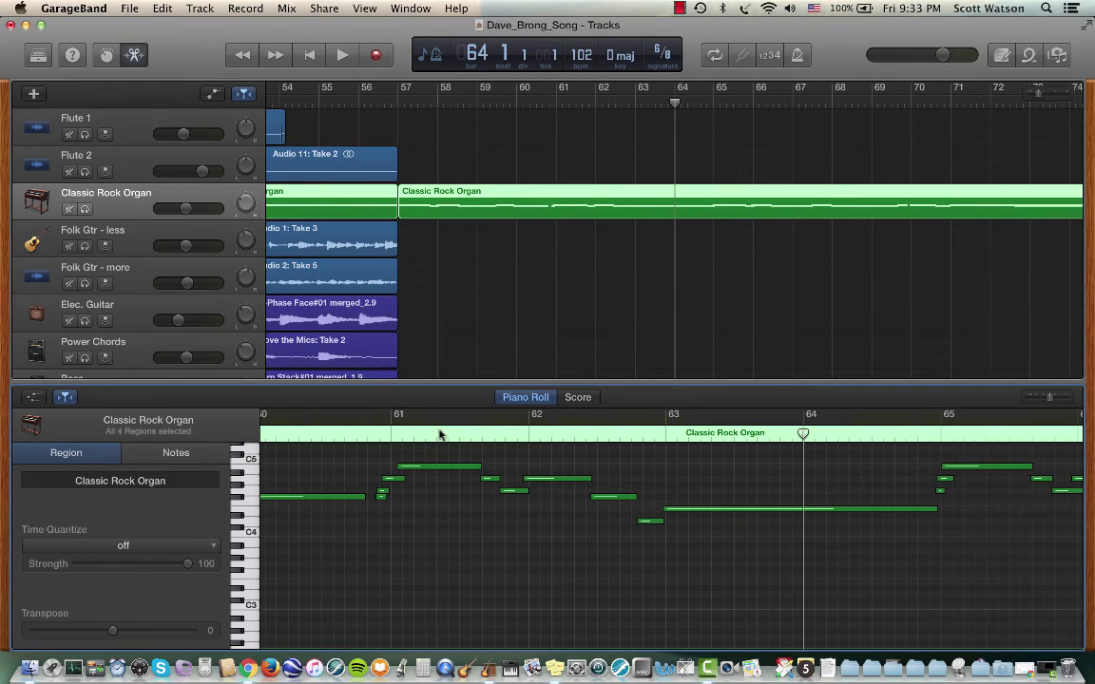
left_click(136, 57)
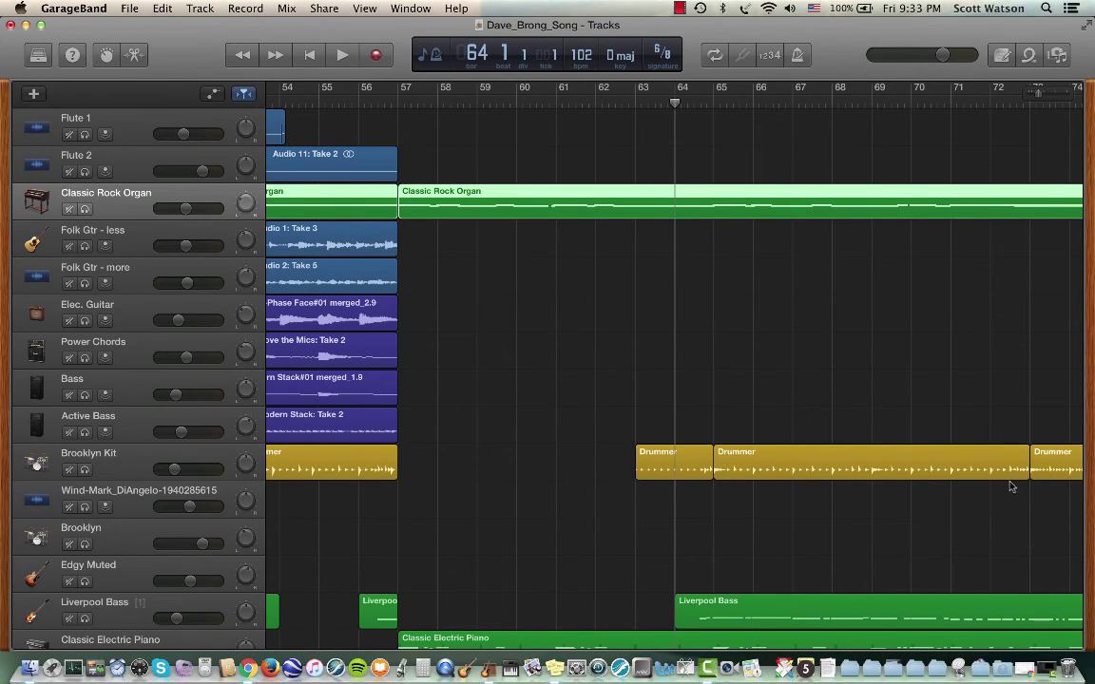
Step: Shrink the Tracks window and enlarge it to full size, then shrink it once more and maximize it
left_click_drag(1087, 644, 707, 454)
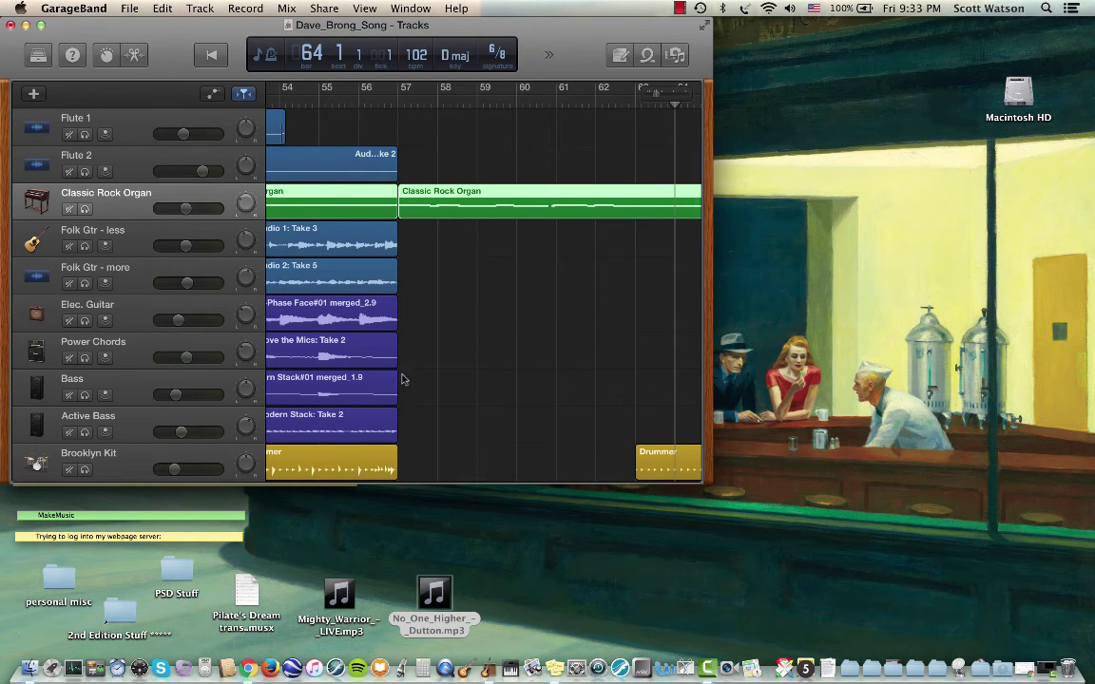
left_click_drag(709, 481, 1087, 653)
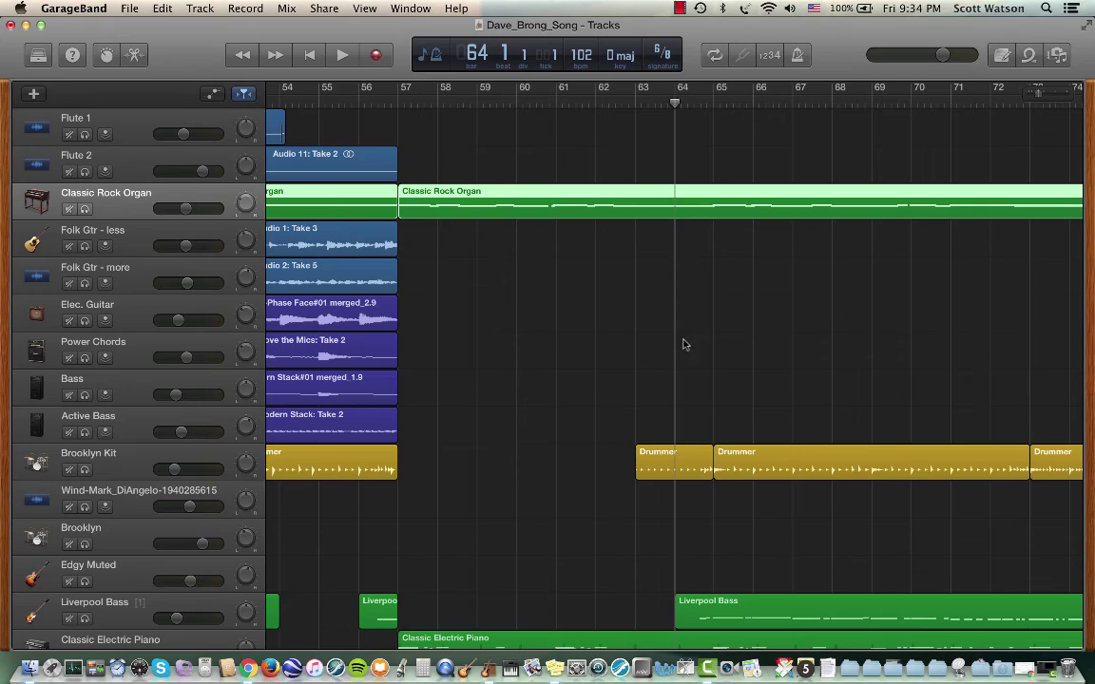
left_click_drag(1029, 638, 856, 545)
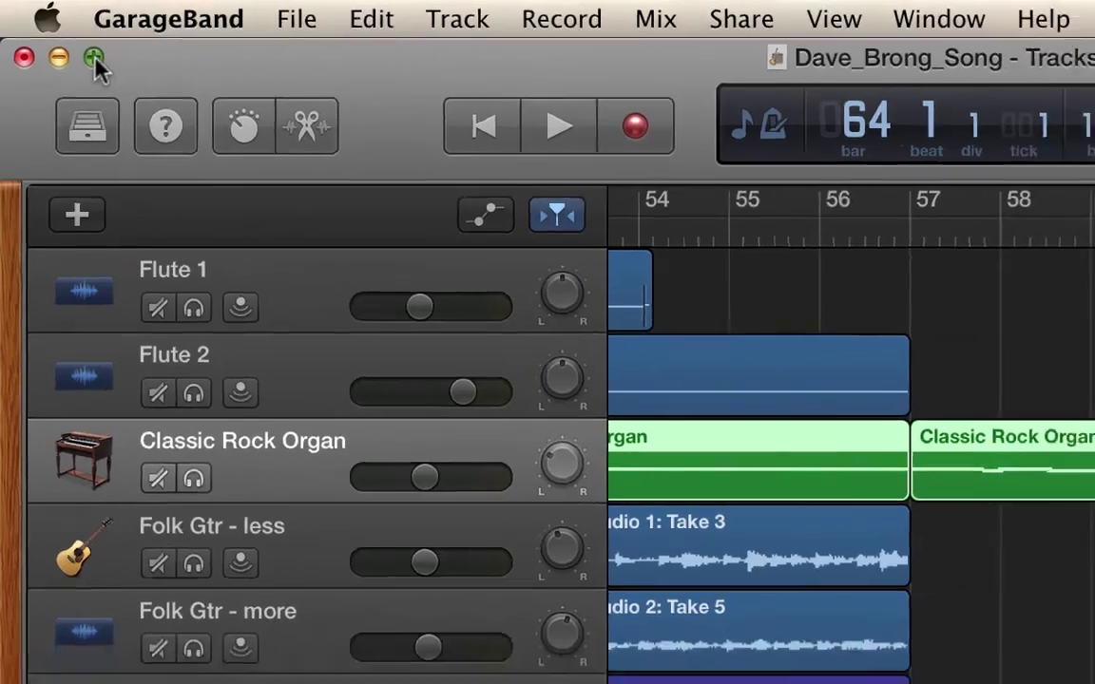
left_click(85, 52)
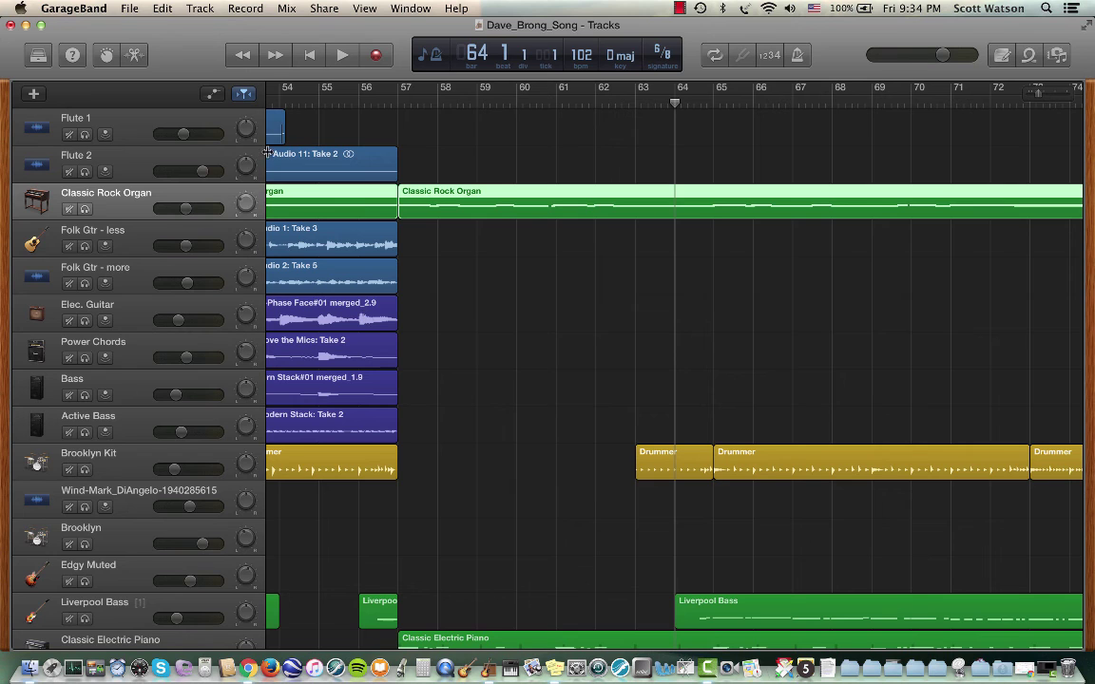
Step: Narrow the track header area and return the playhead to the project start
left_click_drag(264, 156, 232, 171)
mouse_move(140, 206)
left_mouse_down()
mouse_move(119, 181)
mouse_move(109, 190)
mouse_move(106, 245)
mouse_move(125, 188)
mouse_move(140, 219)
left_mouse_up()
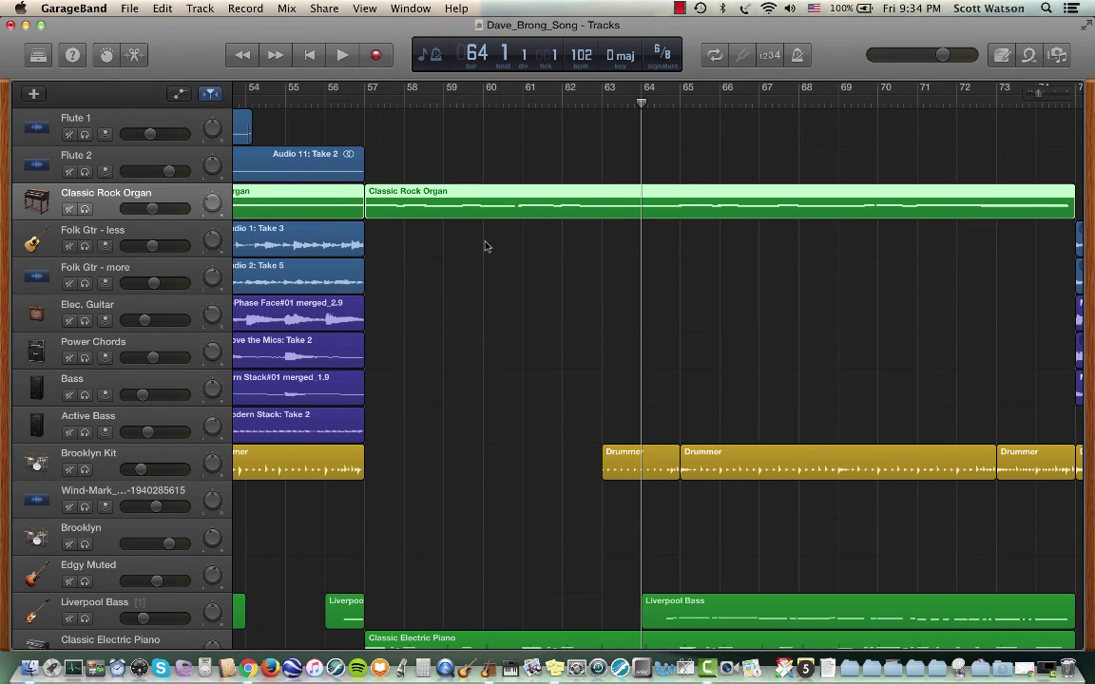
key("Return")
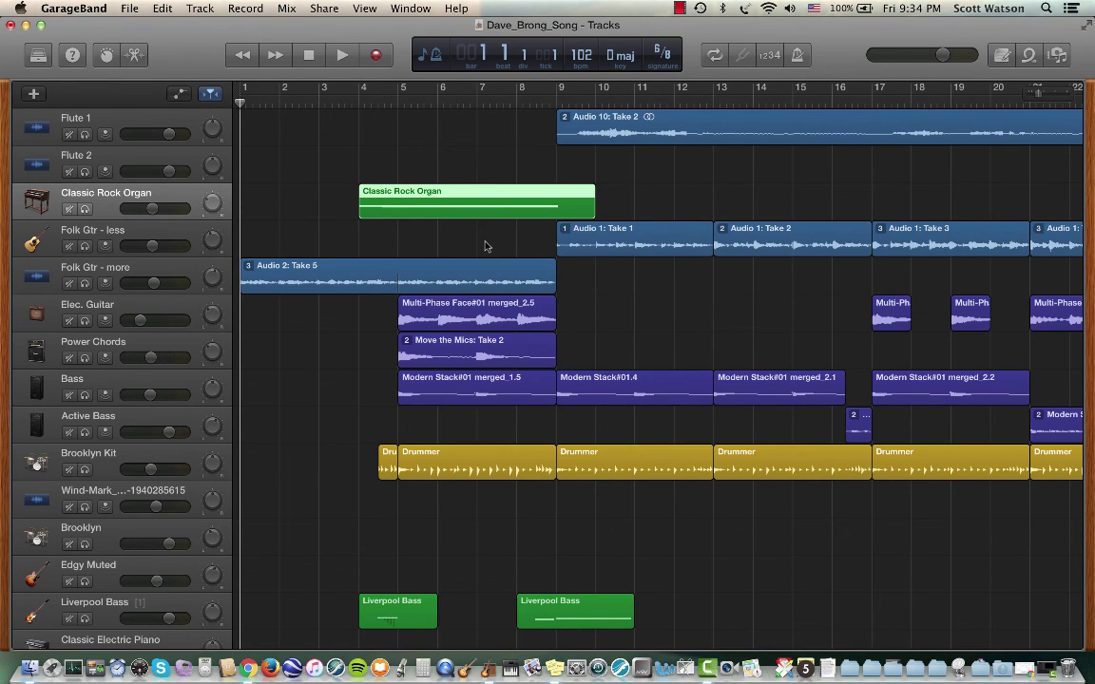